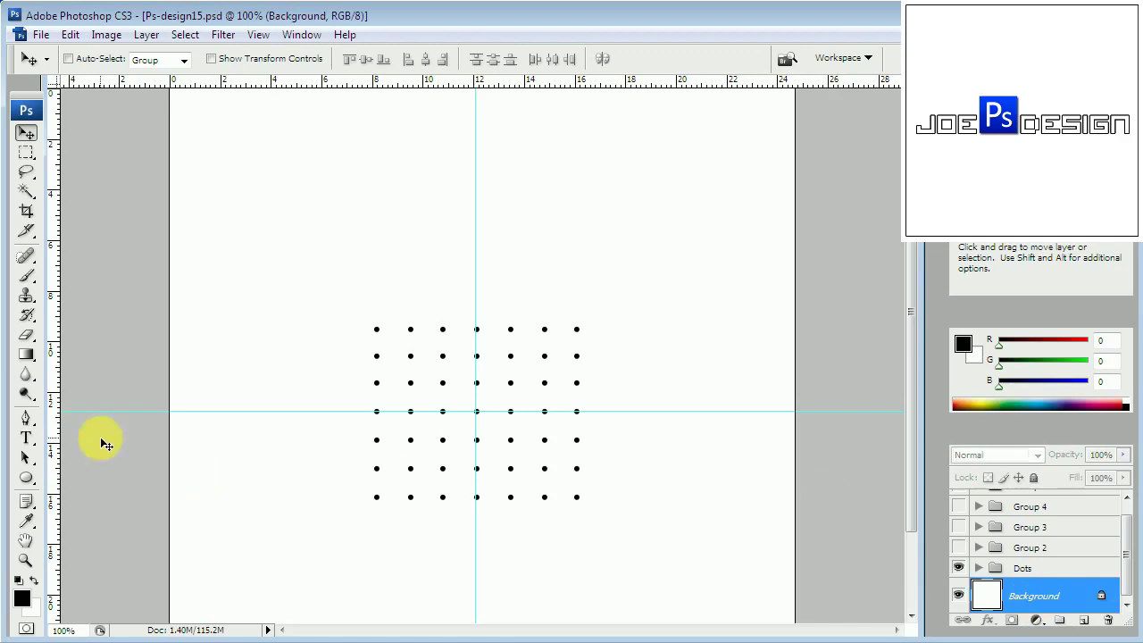
# Step: Draw a closed black diamond with the Pen tool through the four dots around the centre
pyautogui.click(27, 418)
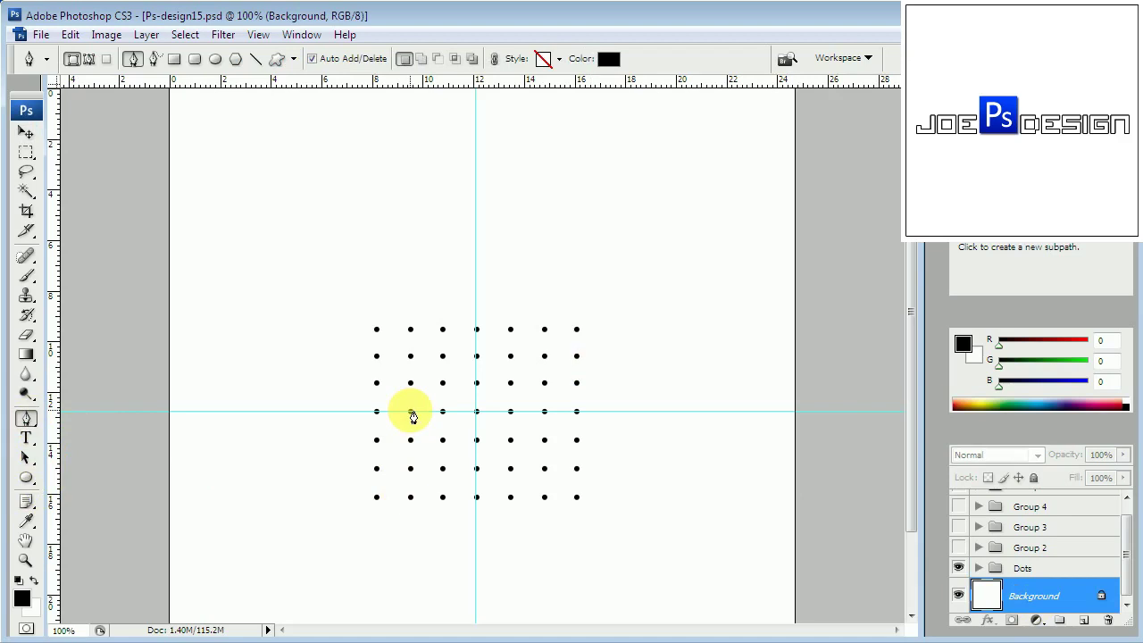
pyautogui.click(411, 412)
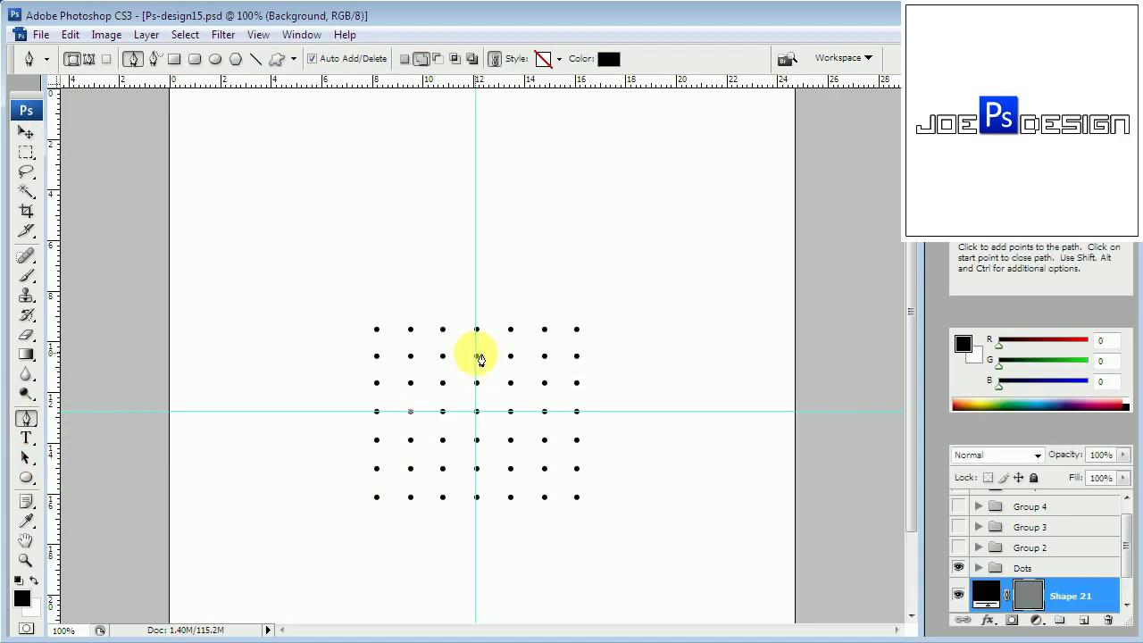
pyautogui.click(476, 356)
pyautogui.click(544, 411)
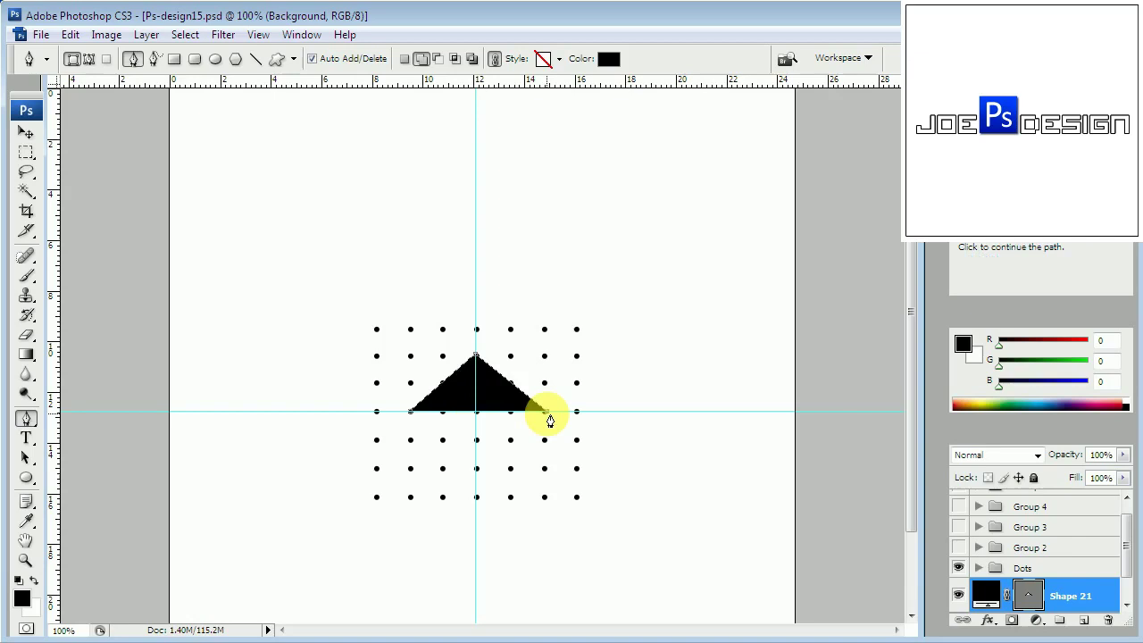
pyautogui.click(477, 468)
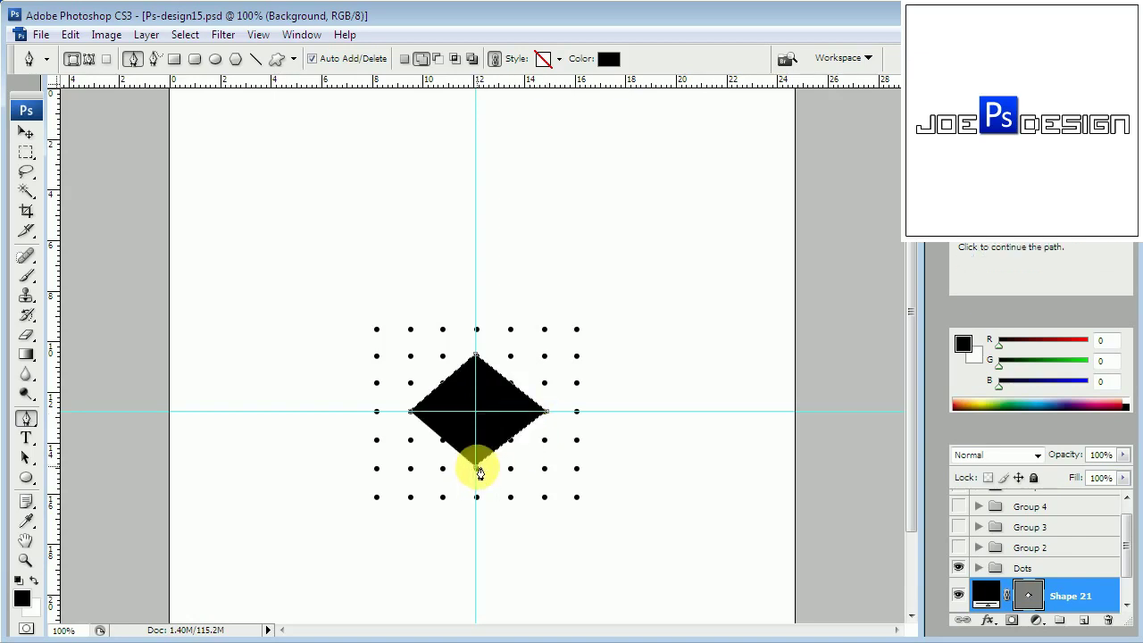
pyautogui.click(411, 412)
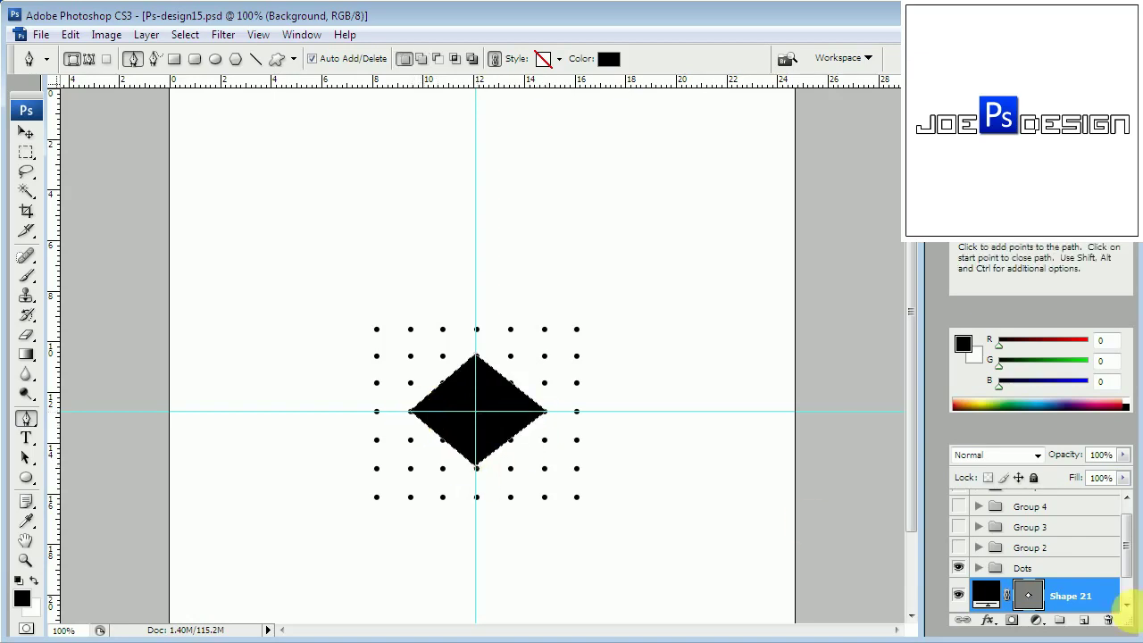
pyautogui.rightClick(1114, 607)
# Step: Rasterize the diamond layer and give it a white (ffffff) Color Overlay
pyautogui.click(1076, 315)
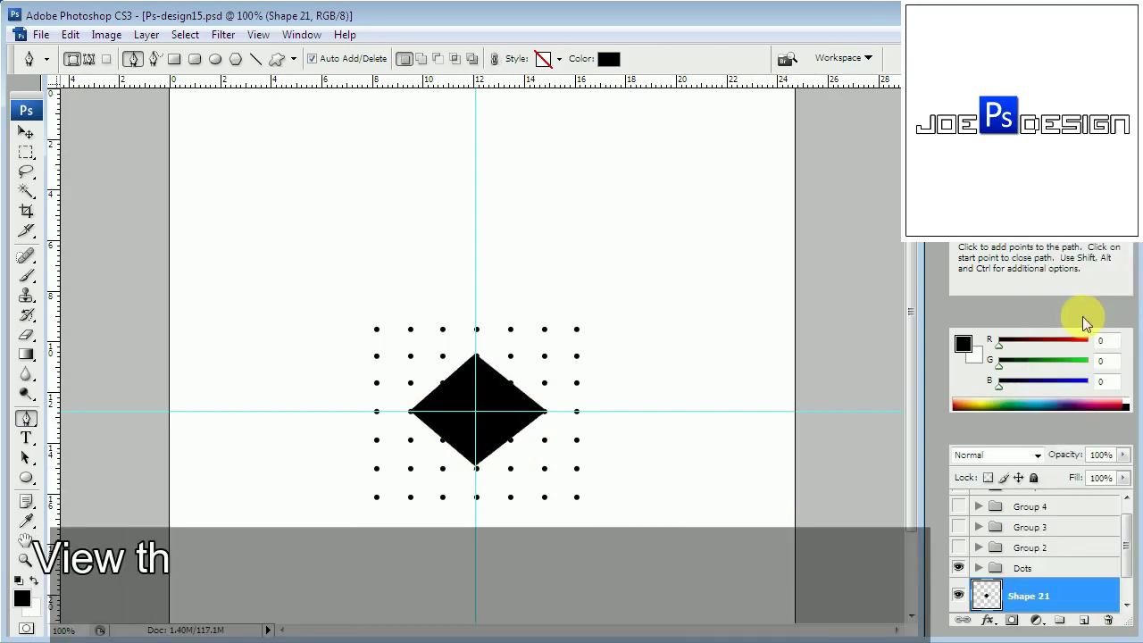
pyautogui.click(1126, 605)
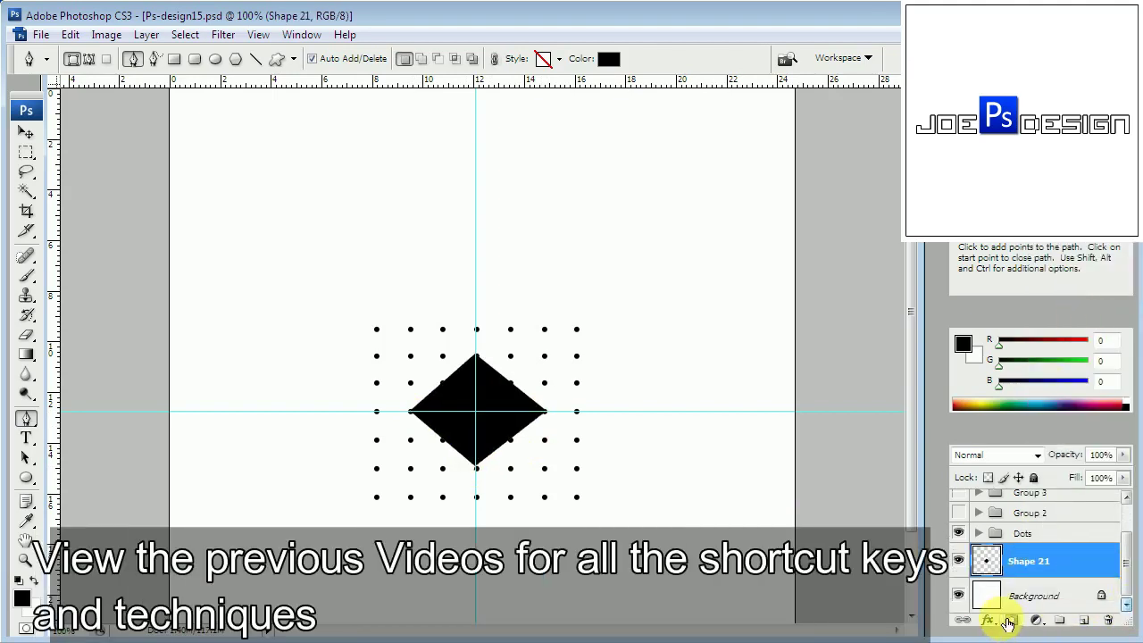
pyautogui.click(991, 618)
pyautogui.click(1027, 543)
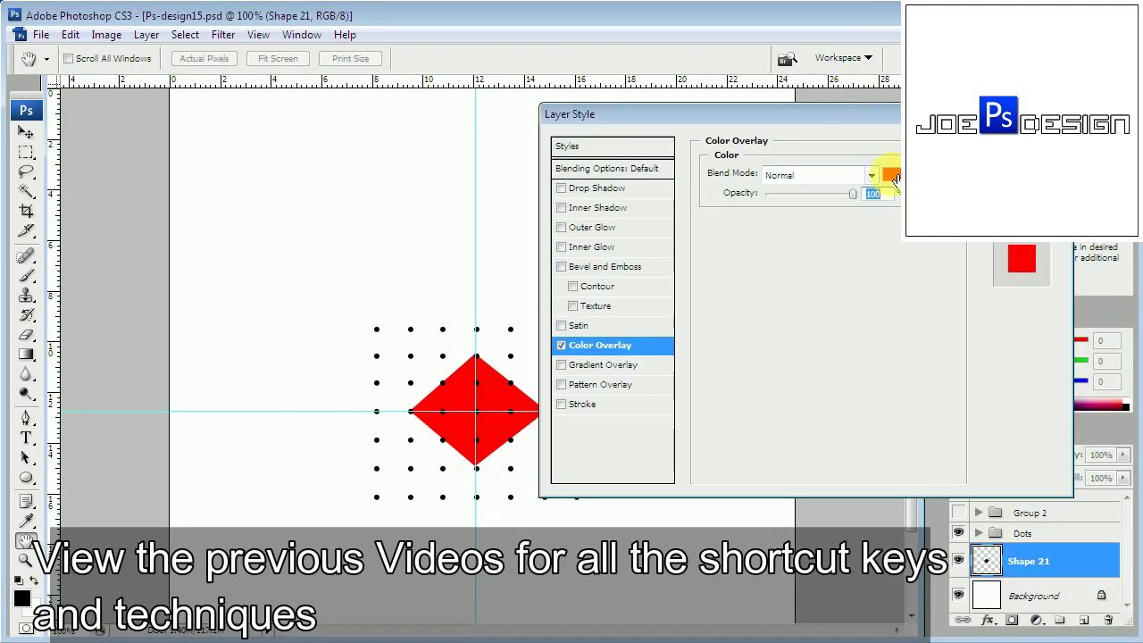
pyautogui.click(891, 174)
pyautogui.doubleClick(795, 562)
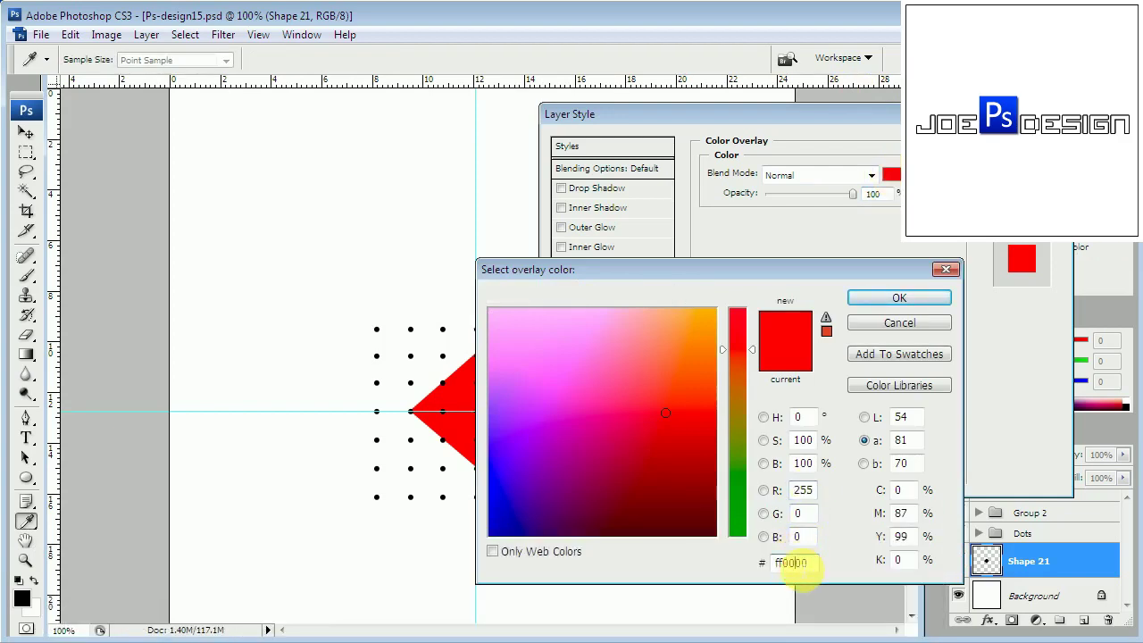
pyautogui.write('ffffff')
pyautogui.click(933, 298)
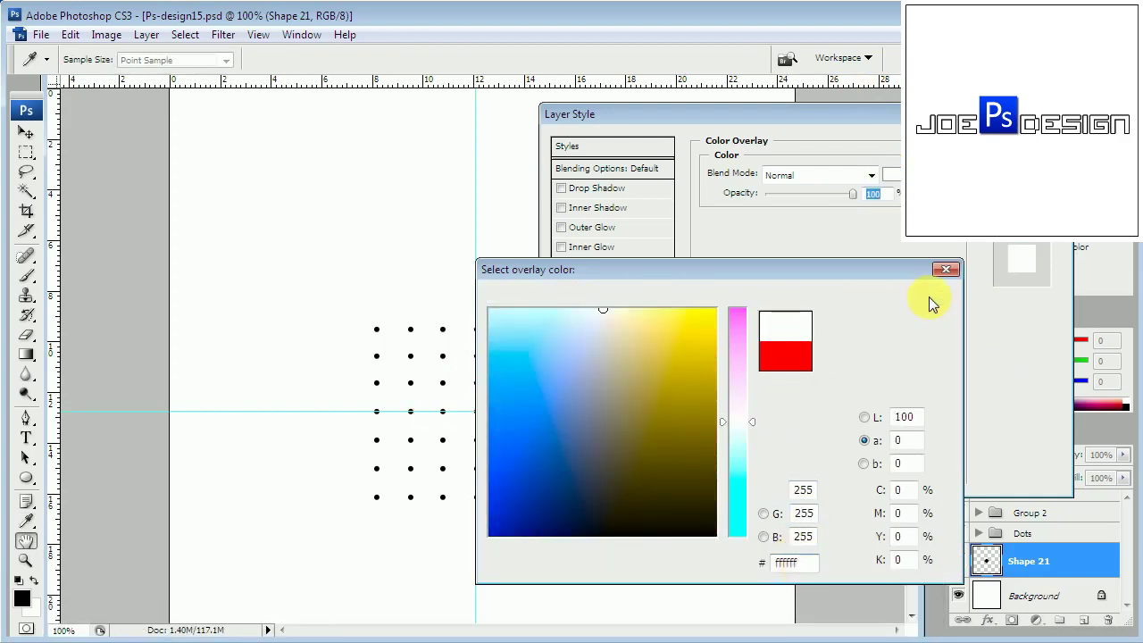
# Step: Add a 2 px black (000000) Stroke to the diamond and apply the layer style
pyautogui.click(565, 406)
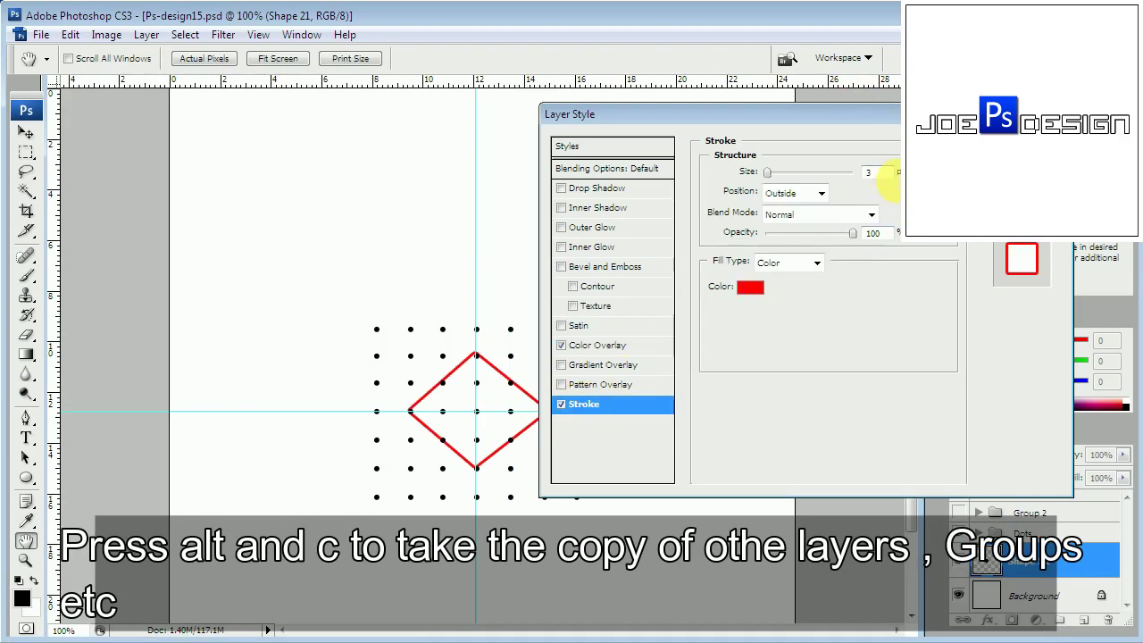
pyautogui.write('10')
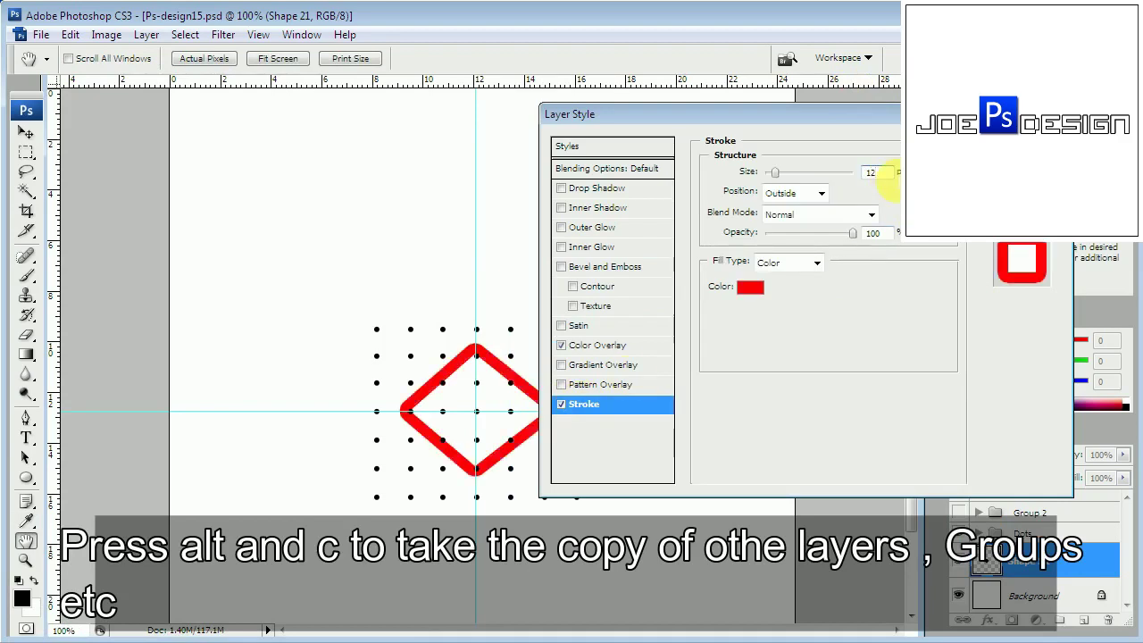
pyautogui.press('BackSpace')
pyautogui.press('BackSpace')
pyautogui.write('2')
pyautogui.click(750, 286)
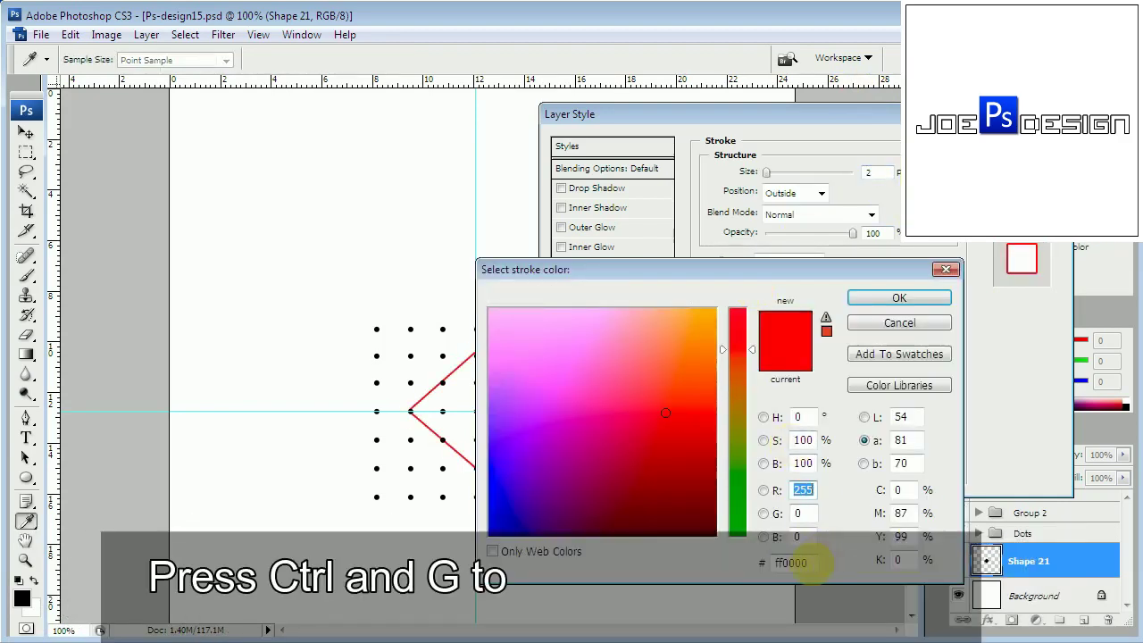
pyautogui.write('000000')
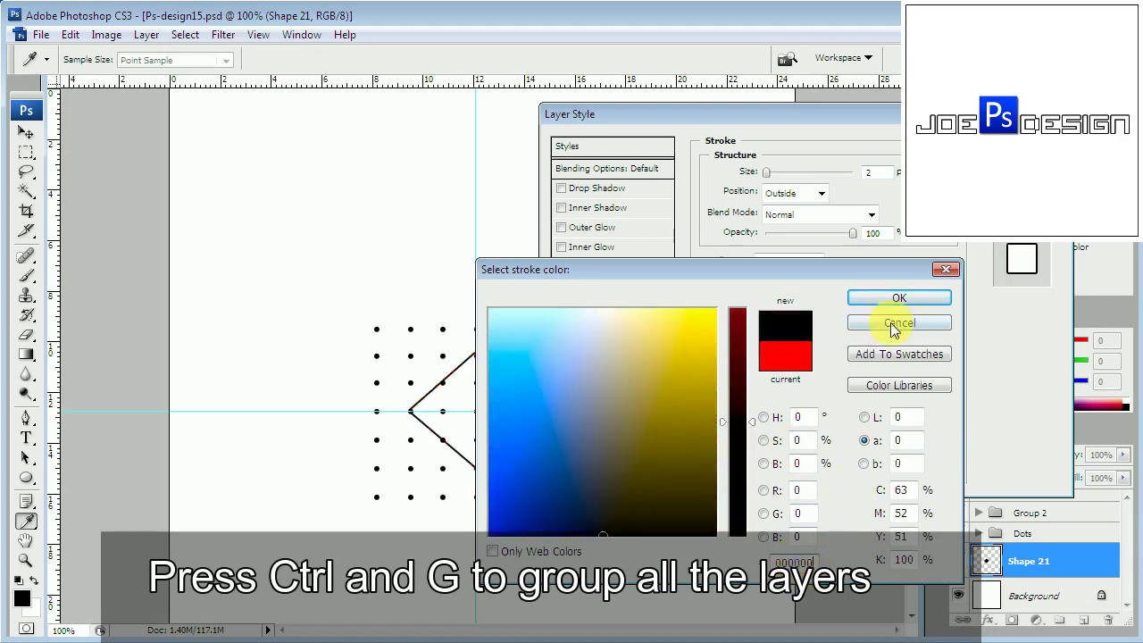
pyautogui.click(893, 299)
pyautogui.press('Return')
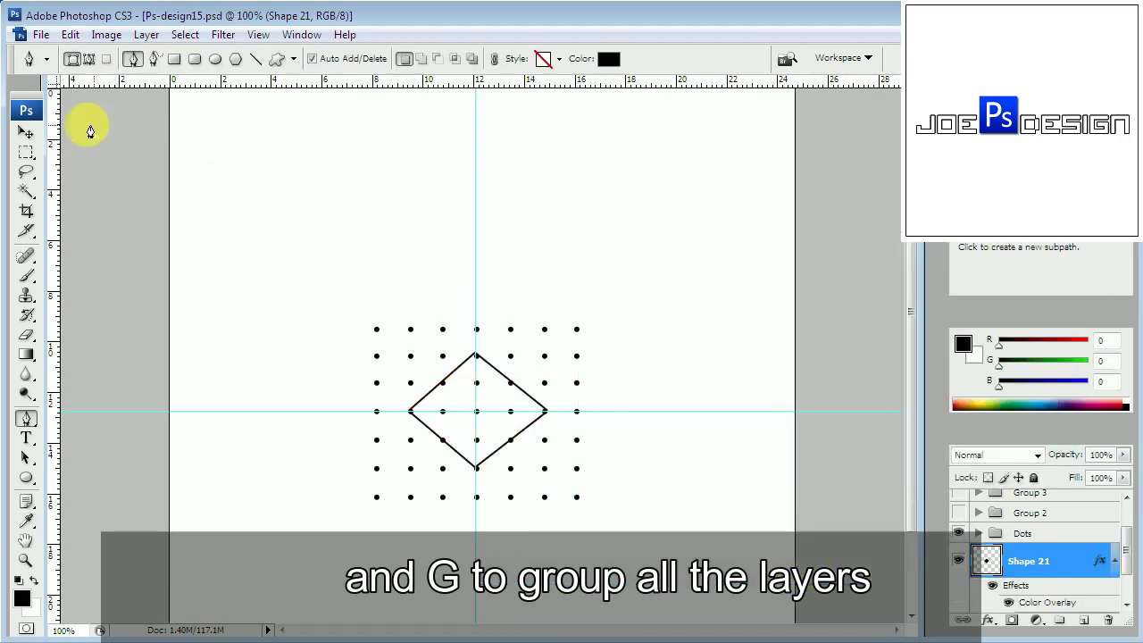
pyautogui.click(33, 132)
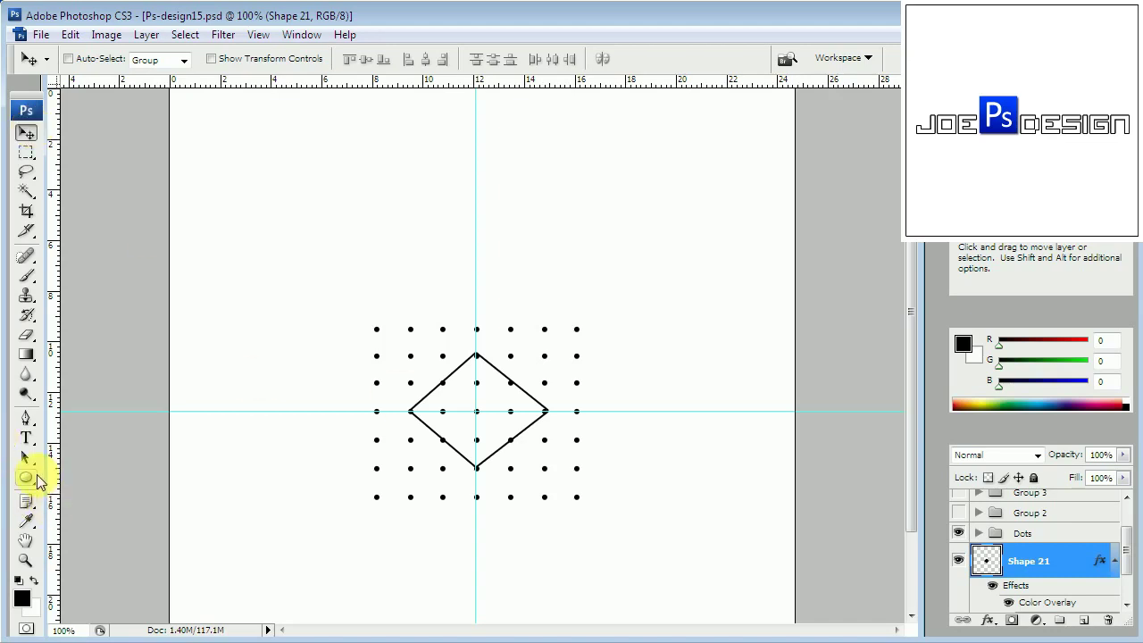
# Step: Draw a short diagonal line with the Line Tool inside the diamond's left half and rasterize it
pyautogui.rightClick(37, 479)
pyautogui.click(89, 539)
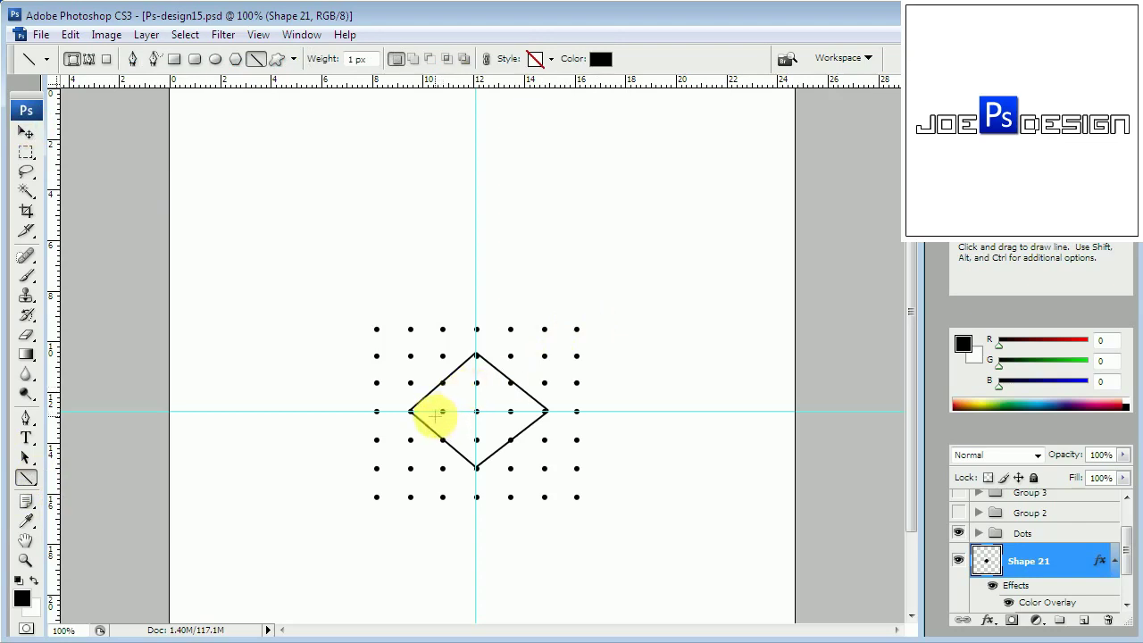
pyautogui.moveTo(435, 411); pyautogui.dragTo(482, 368)
pyautogui.rightClick(1076, 561)
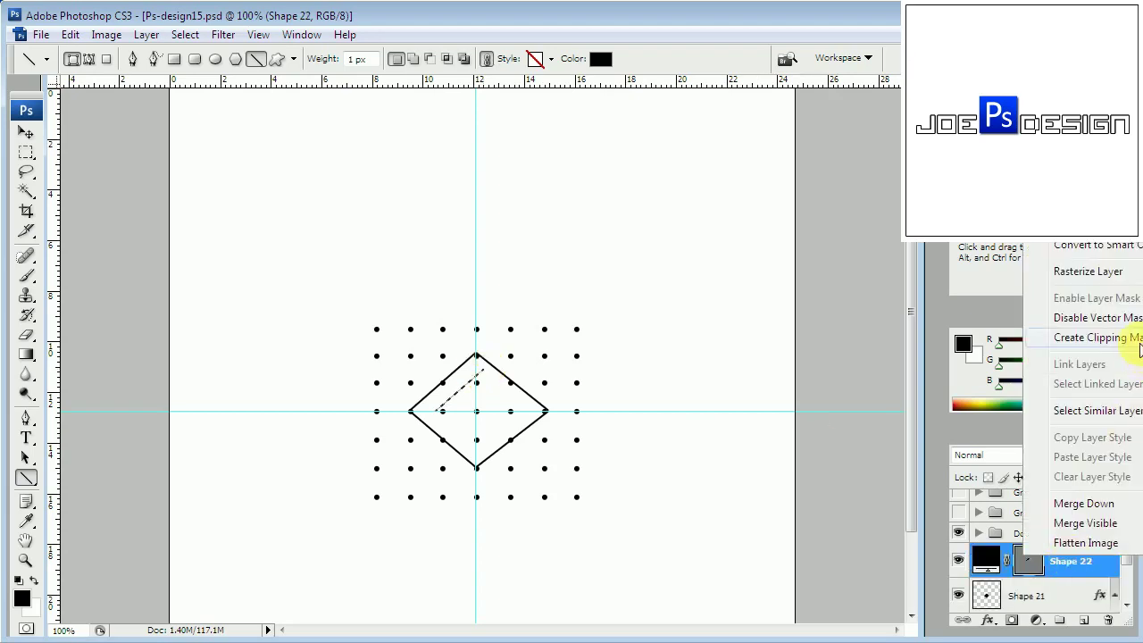
pyautogui.click(1080, 272)
pyautogui.click(25, 132)
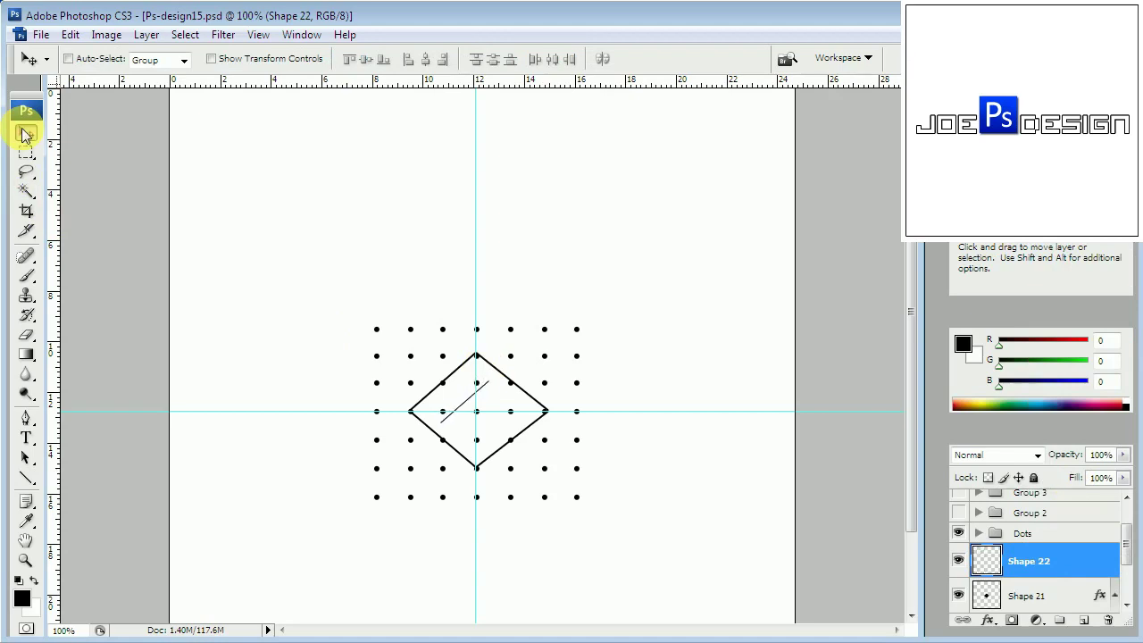
# Step: Duplicate the diagonal line and nudge the copy down-right to form a parallel pair
pyautogui.hotkey('ctrl', 'j')
pyautogui.hotkey('shift', 'Right')
pyautogui.hotkey('shift', 'Down')
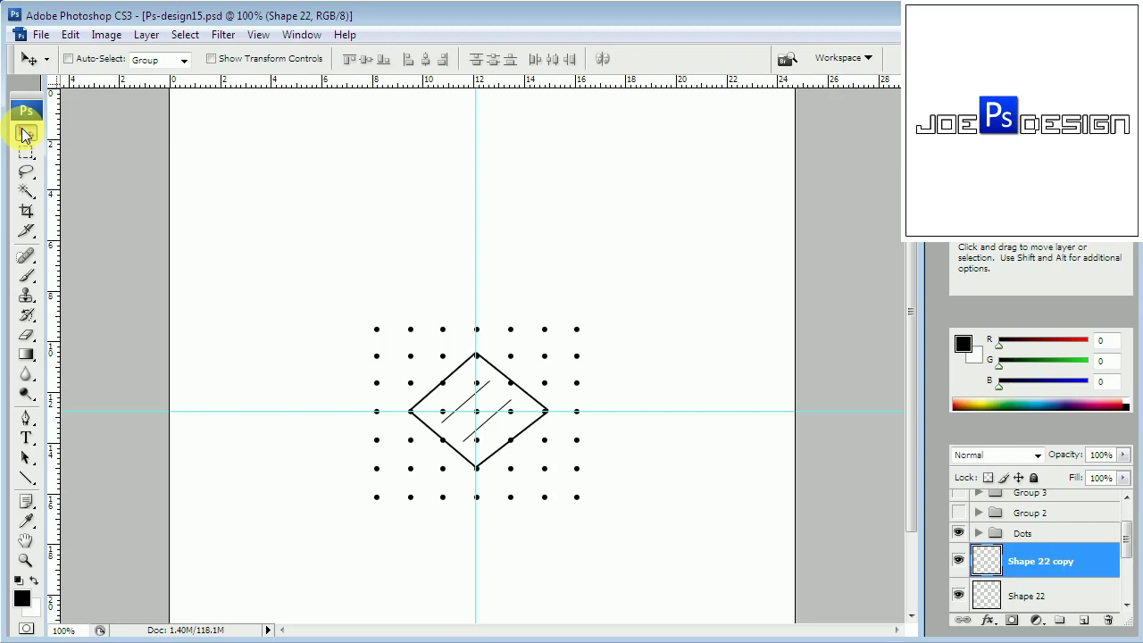
# Step: Duplicate both diagonal lines and rotate the copies about 90° to cross the originals
pyautogui.keyDown('shift'); pyautogui.click(1079, 596); pyautogui.keyUp('shift')
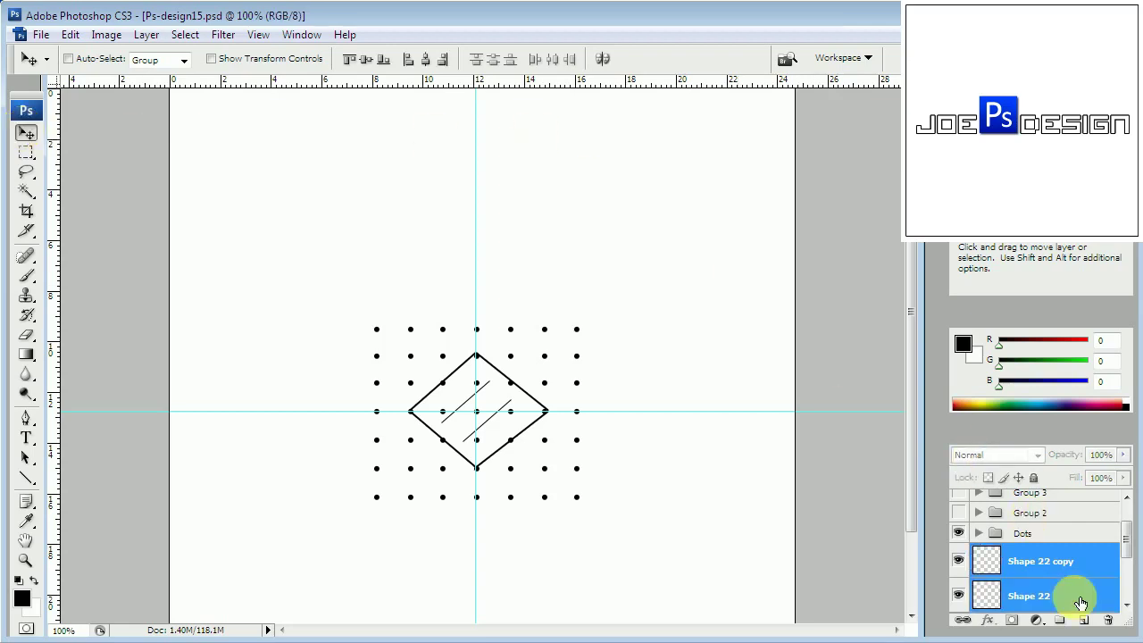
pyautogui.hotkey('ctrl', 'j')
pyautogui.hotkey('ctrl', 't')
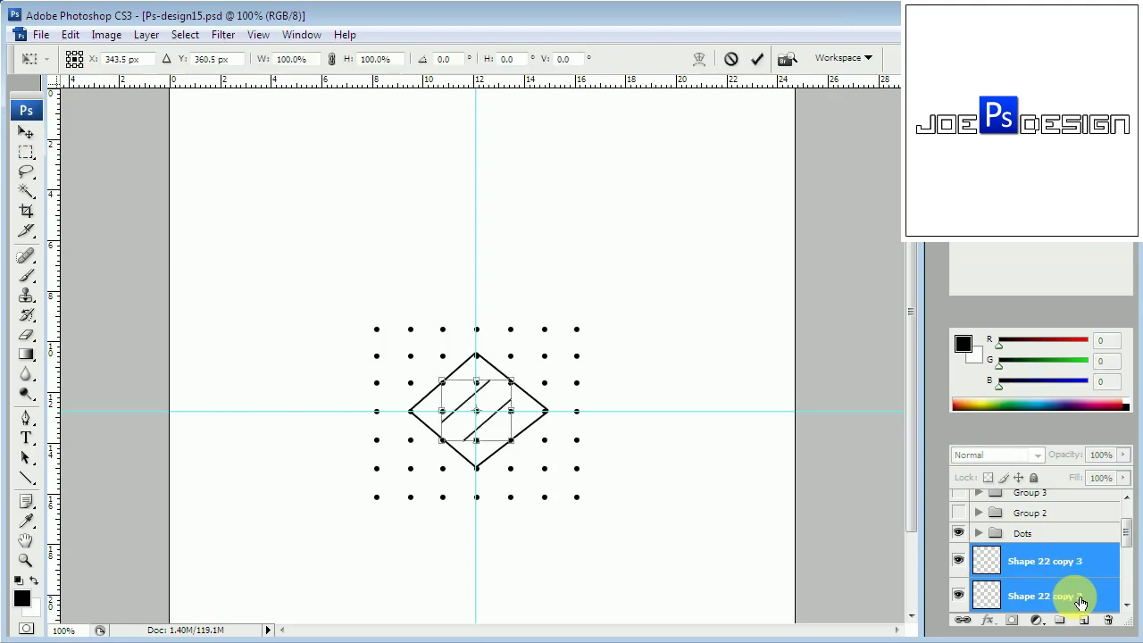
pyautogui.moveTo(533, 490); pyautogui.dragTo(525, 339)
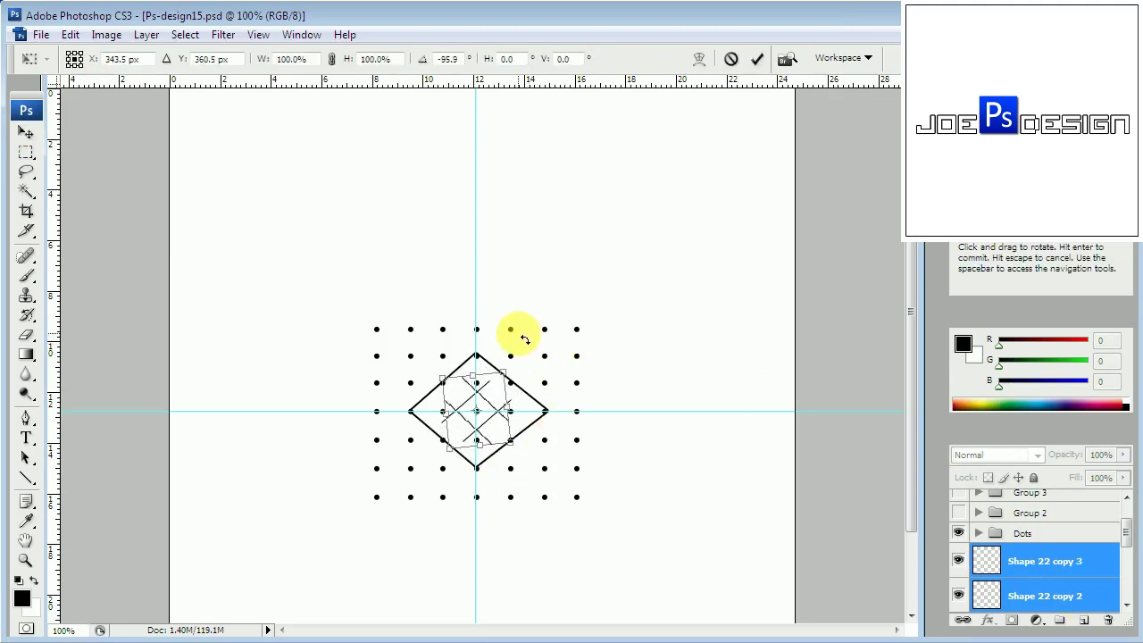
pyautogui.press('Return')
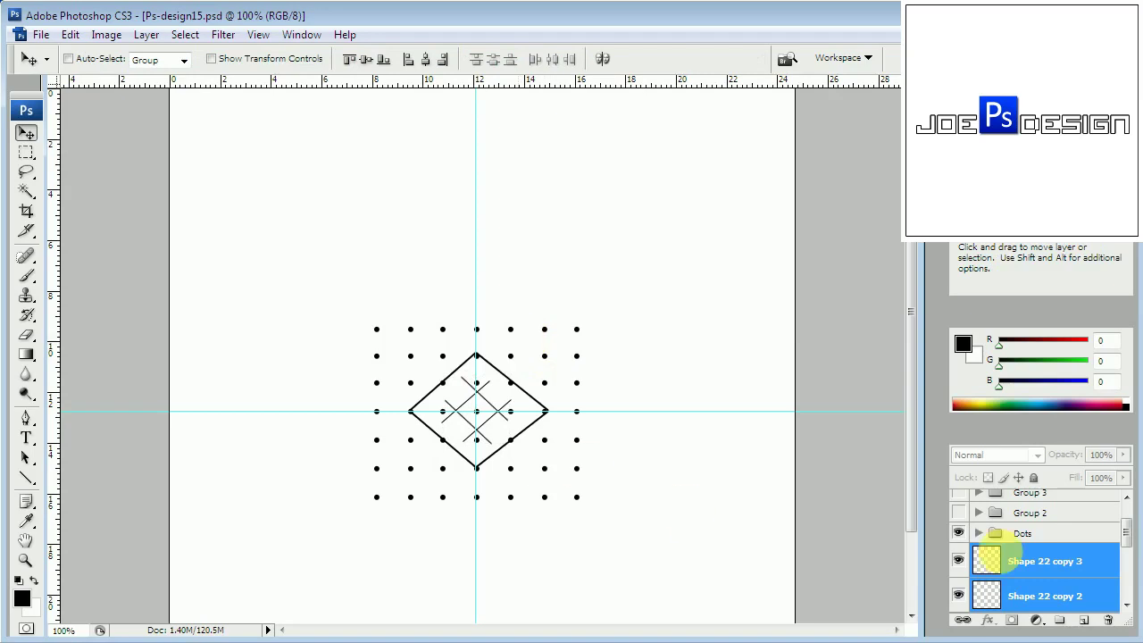
# Step: Give the small curved shape a 1 px black (000) Stroke outline
pyautogui.click(1091, 568)
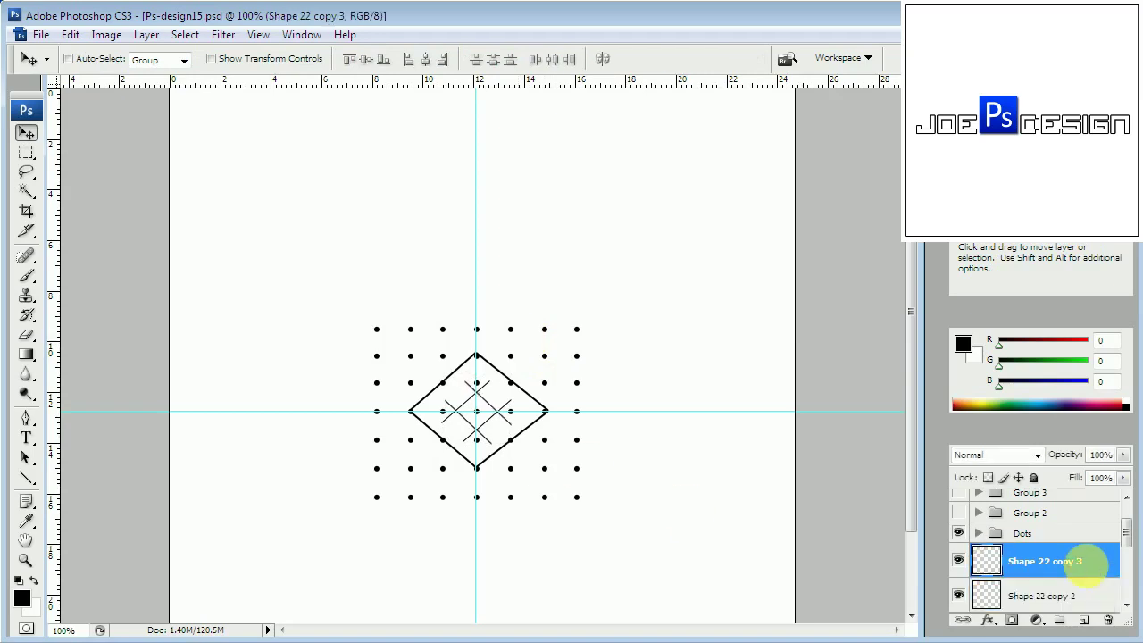
pyautogui.click(582, 406)
pyautogui.write('1')
pyautogui.click(750, 287)
pyautogui.click(791, 562)
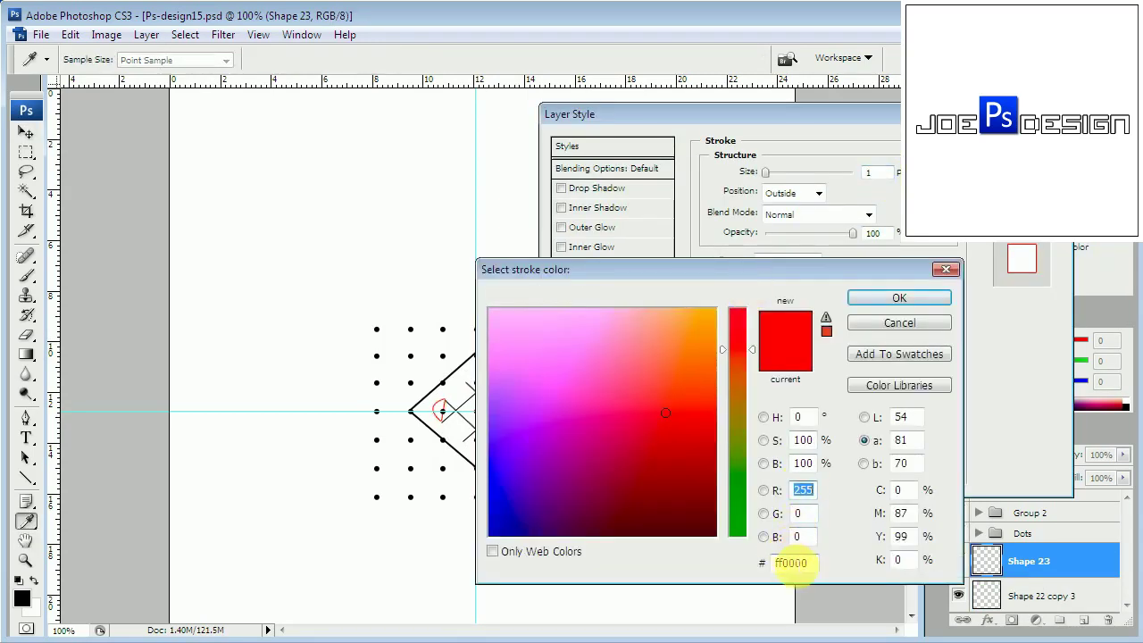
pyautogui.write('0000')
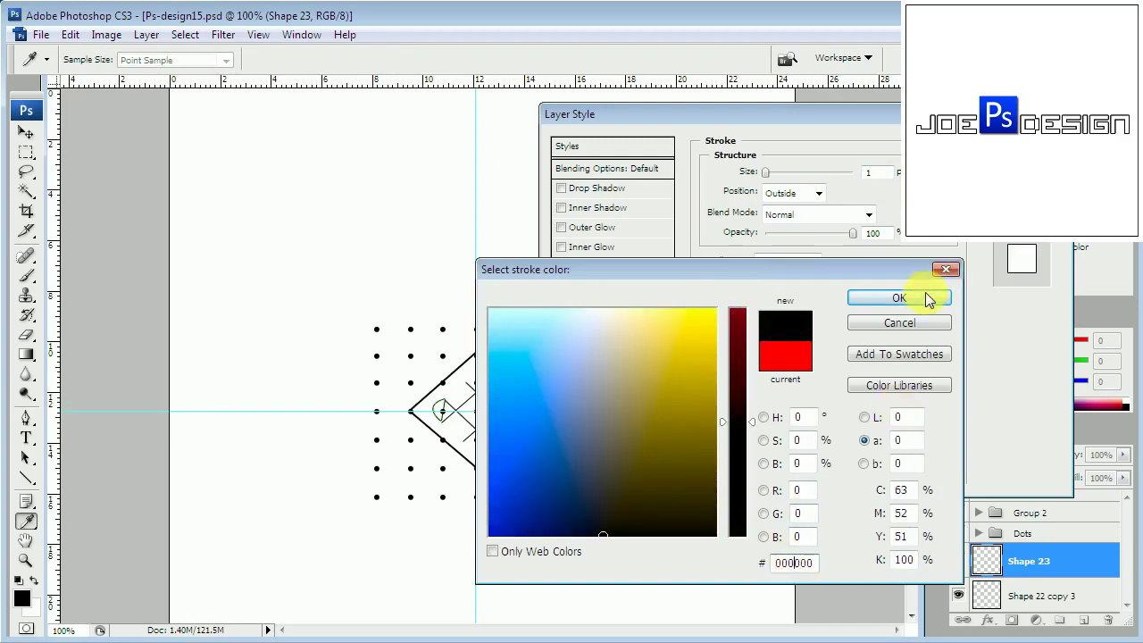
pyautogui.click(923, 295)
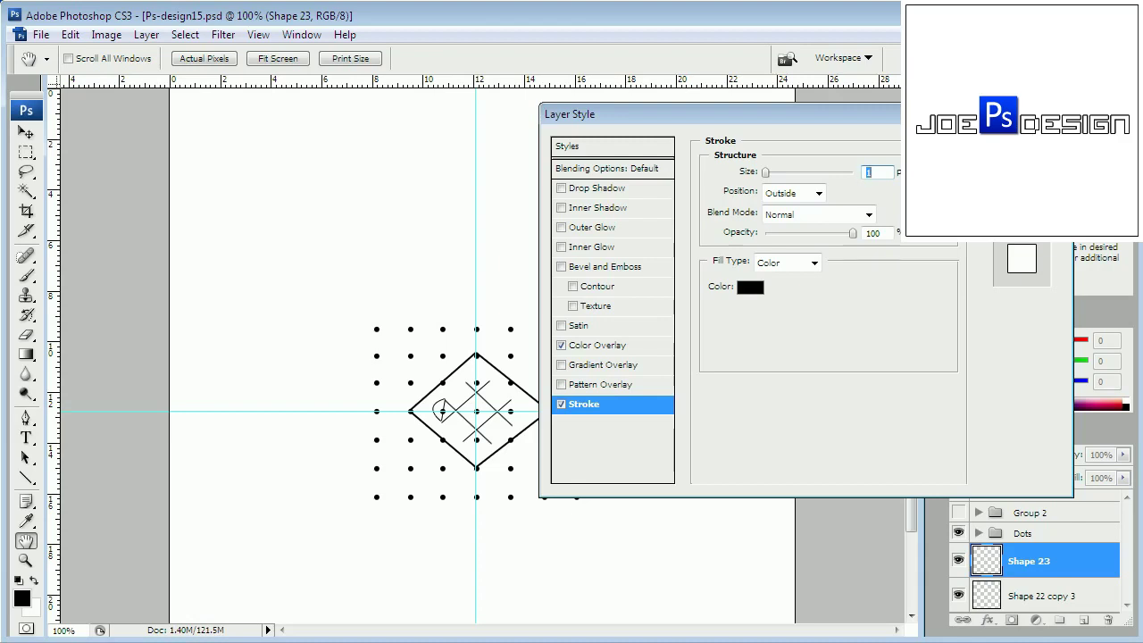
pyautogui.press('Return')
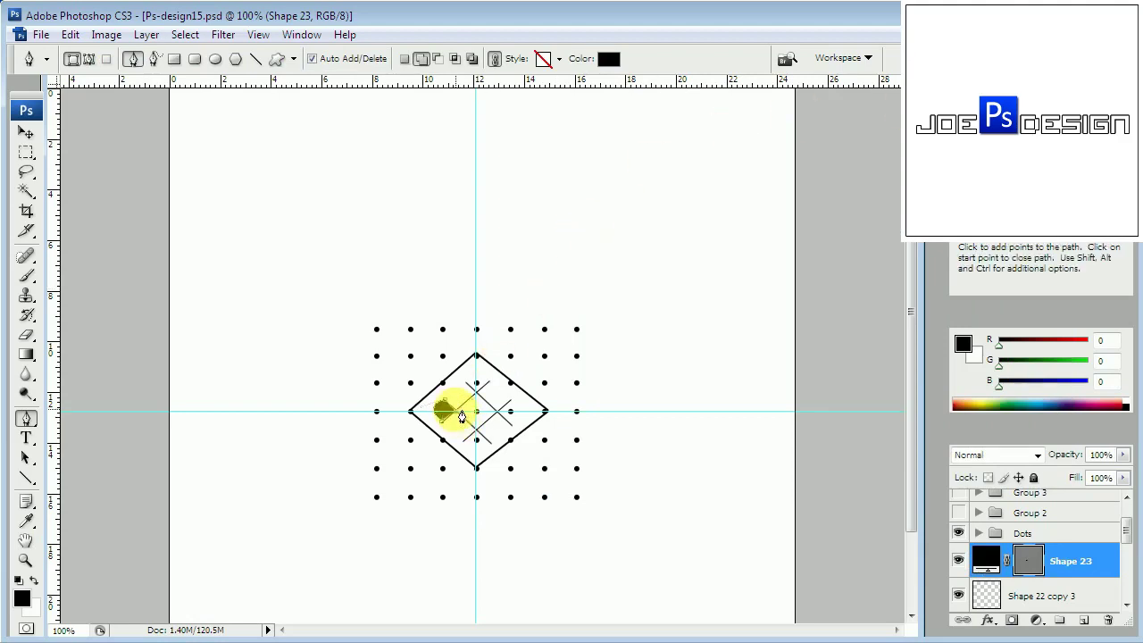
# Step: Close and rasterize the first petal attempt, then cancel its styling and undo it
pyautogui.click(441, 409)
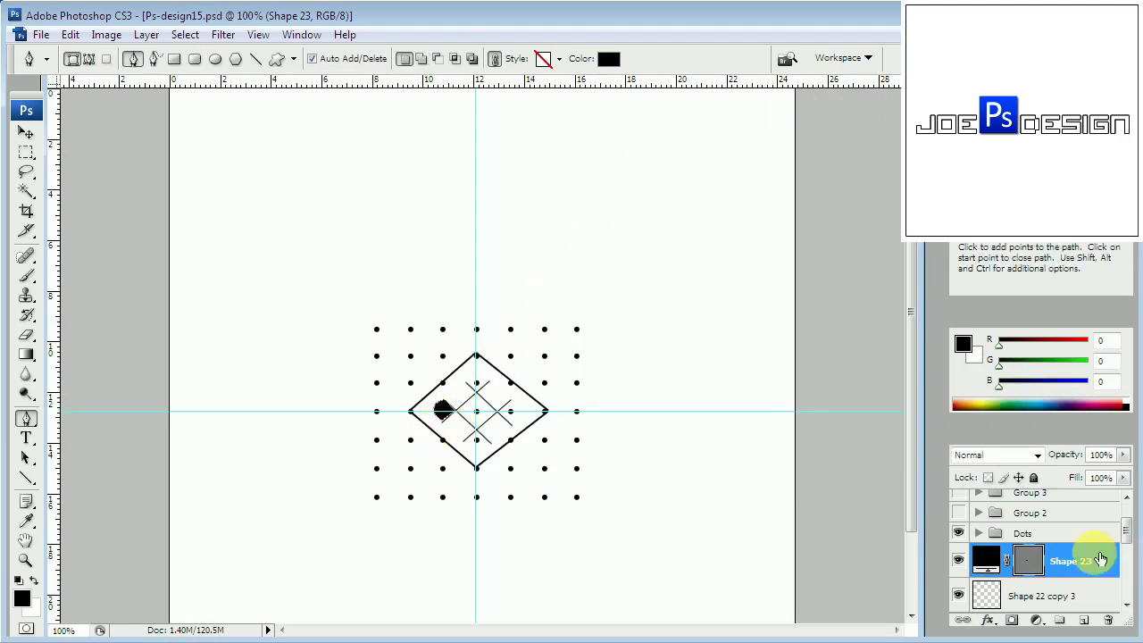
pyautogui.rightClick(1093, 558)
pyautogui.click(1088, 267)
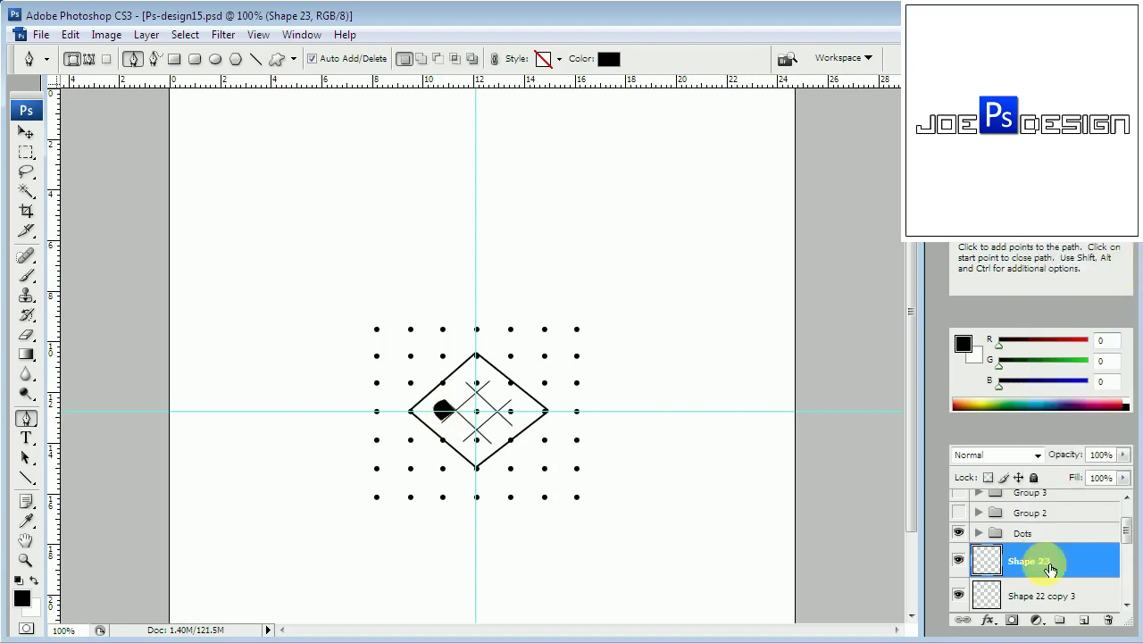
pyautogui.click(987, 618)
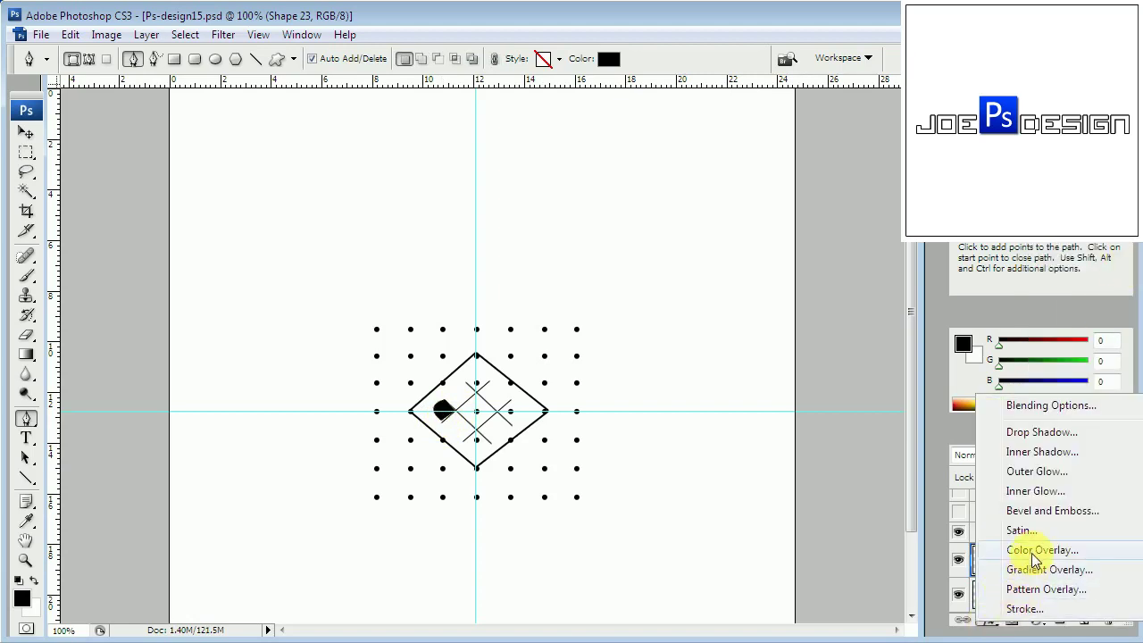
pyautogui.click(1027, 550)
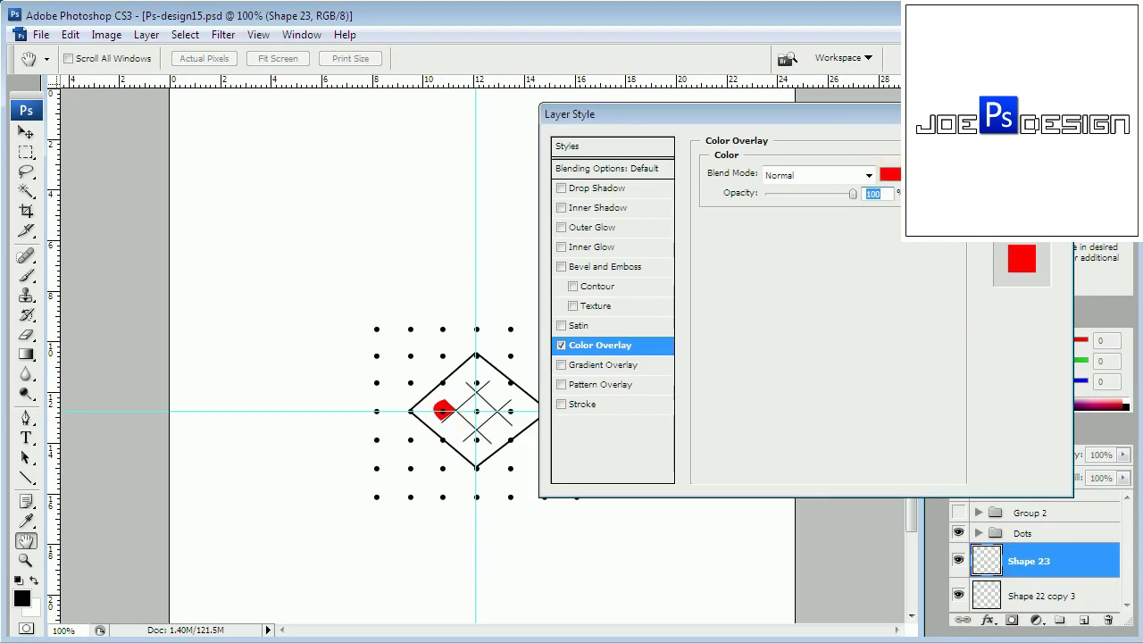
pyautogui.press('Escape')
pyautogui.hotkey('ctrl', 'z')
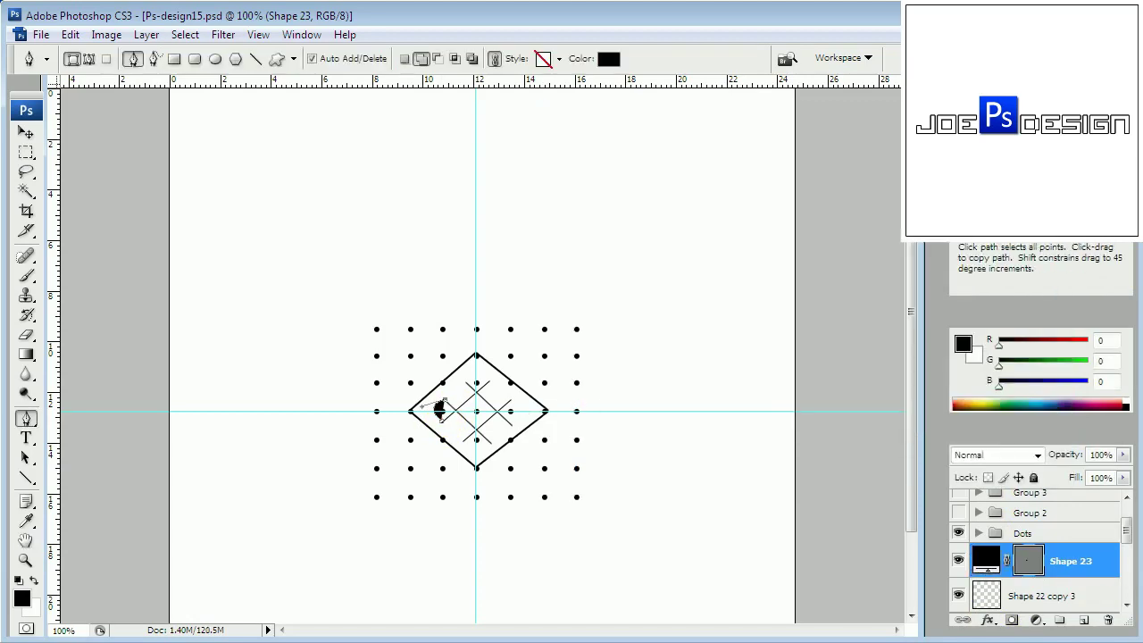
pyautogui.hotkey('ctrl', 'alt', 'z')
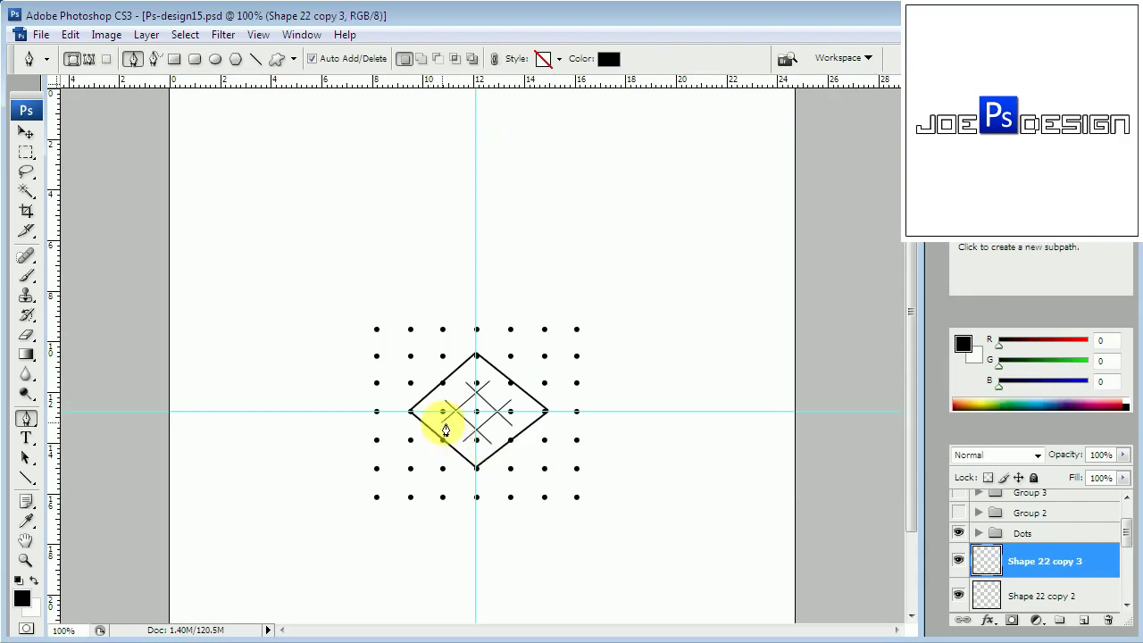
# Step: Redraw the petal loop from the left inner dot toward the upper dot and rasterize it
pyautogui.click(443, 412)
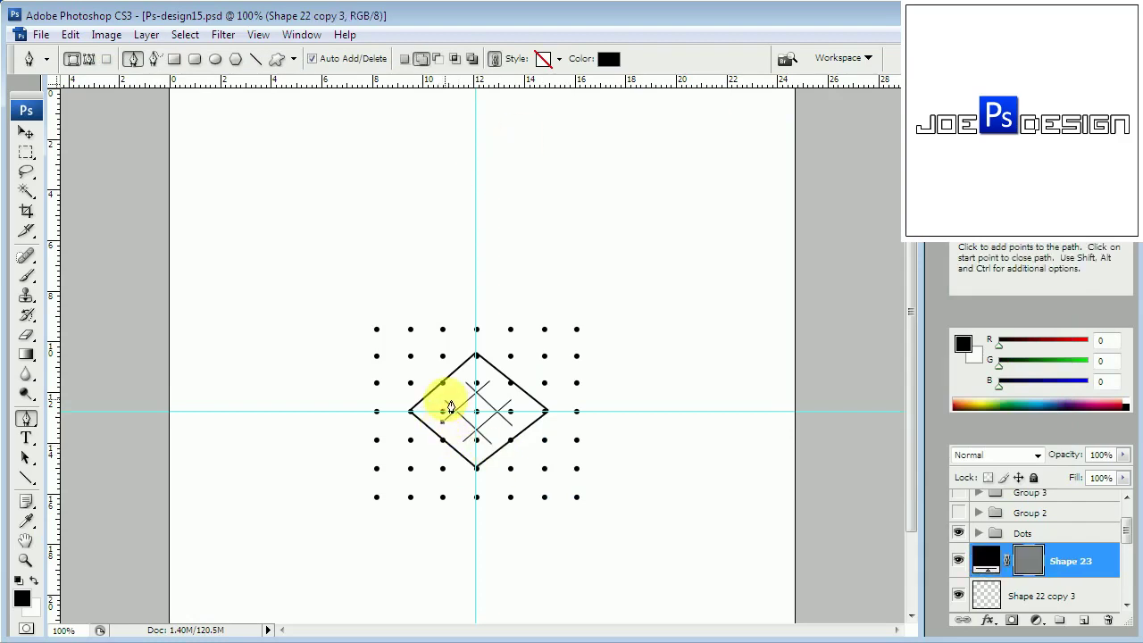
pyautogui.click(476, 383)
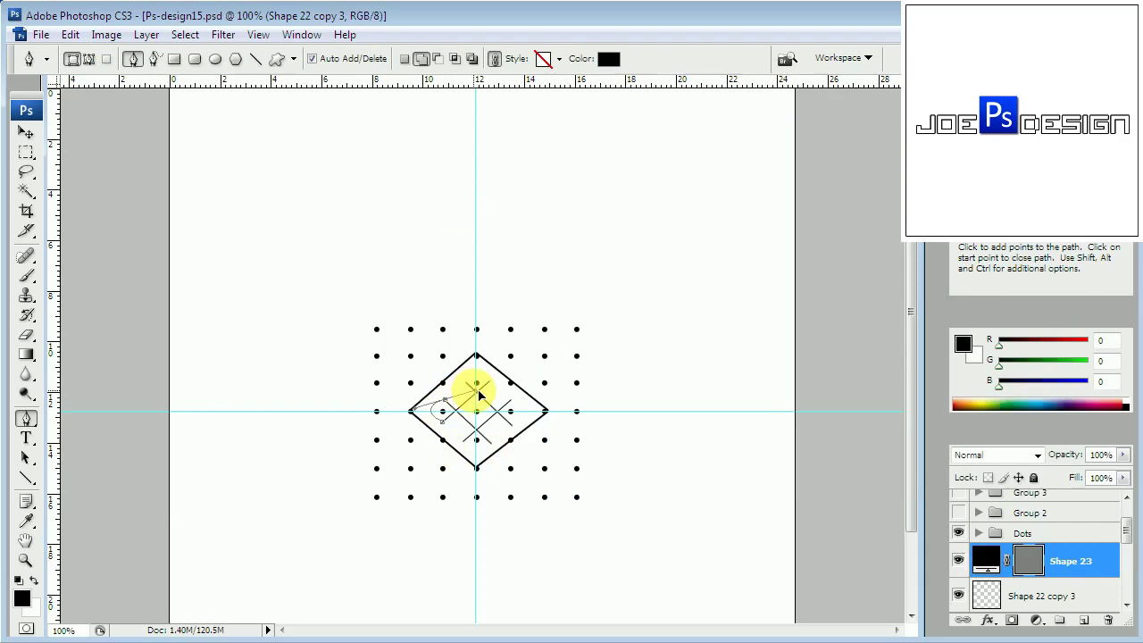
pyautogui.click(442, 411)
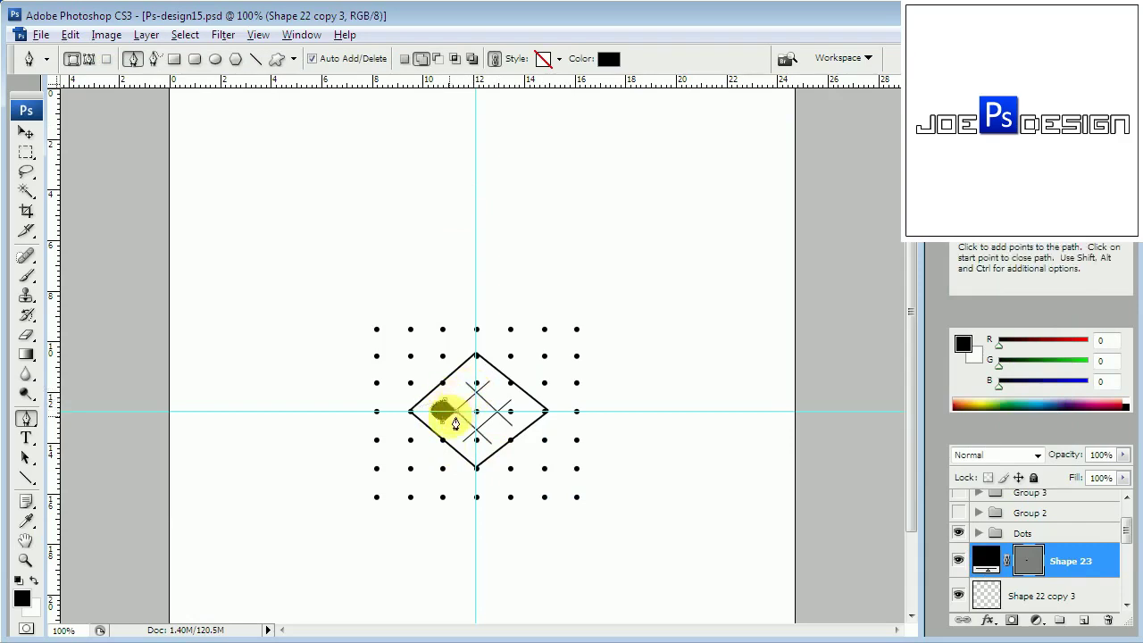
pyautogui.click(443, 414)
pyautogui.rightClick(1022, 547)
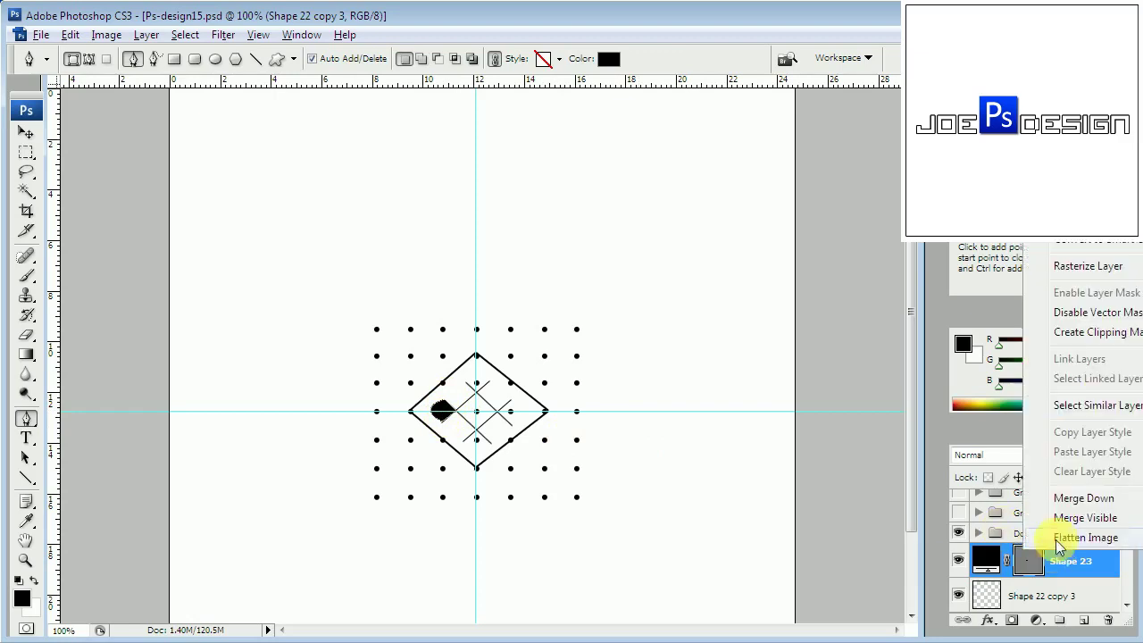
pyautogui.click(1102, 271)
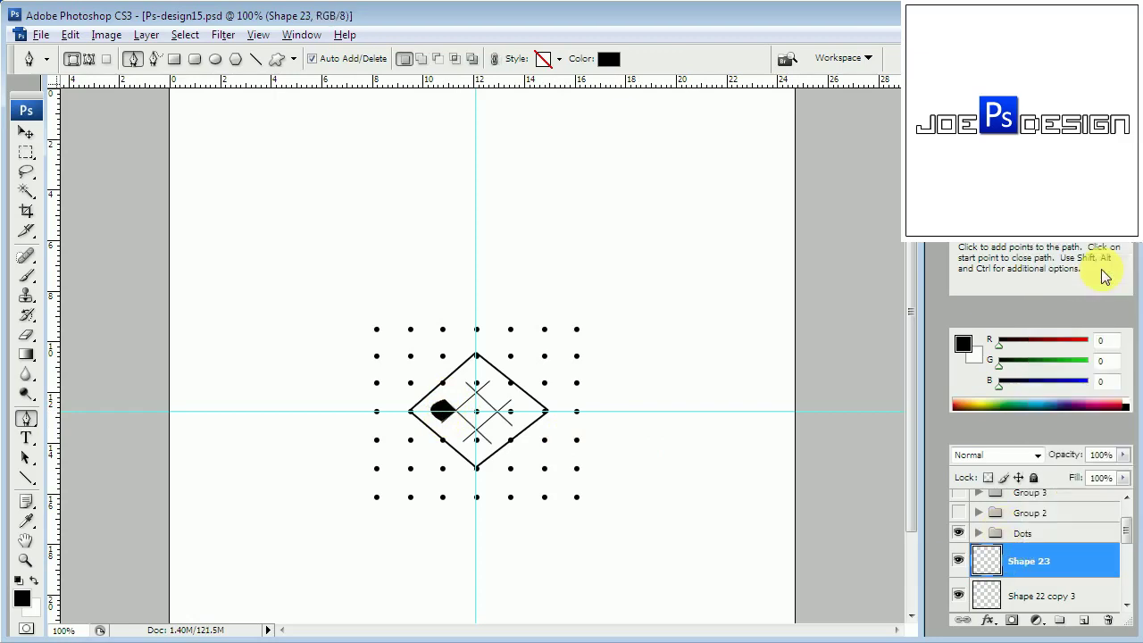
# Step: Give the petal loop a white (ffffff) Color Overlay
pyautogui.click(986, 619)
pyautogui.click(1023, 548)
pyautogui.click(890, 174)
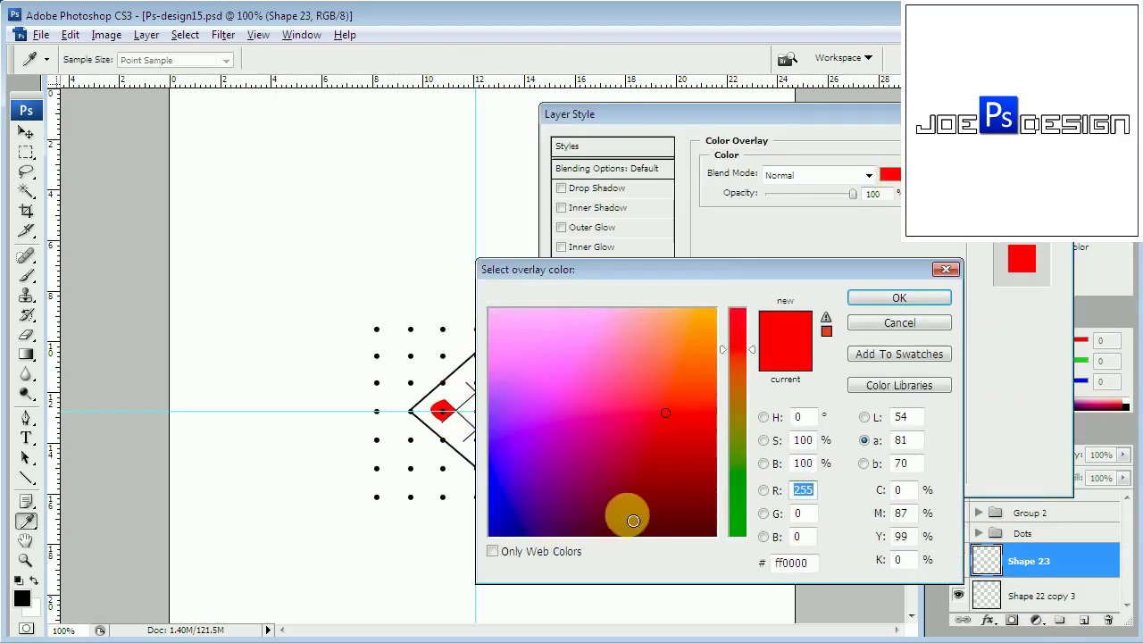
pyautogui.doubleClick(791, 563)
pyautogui.write('fff')
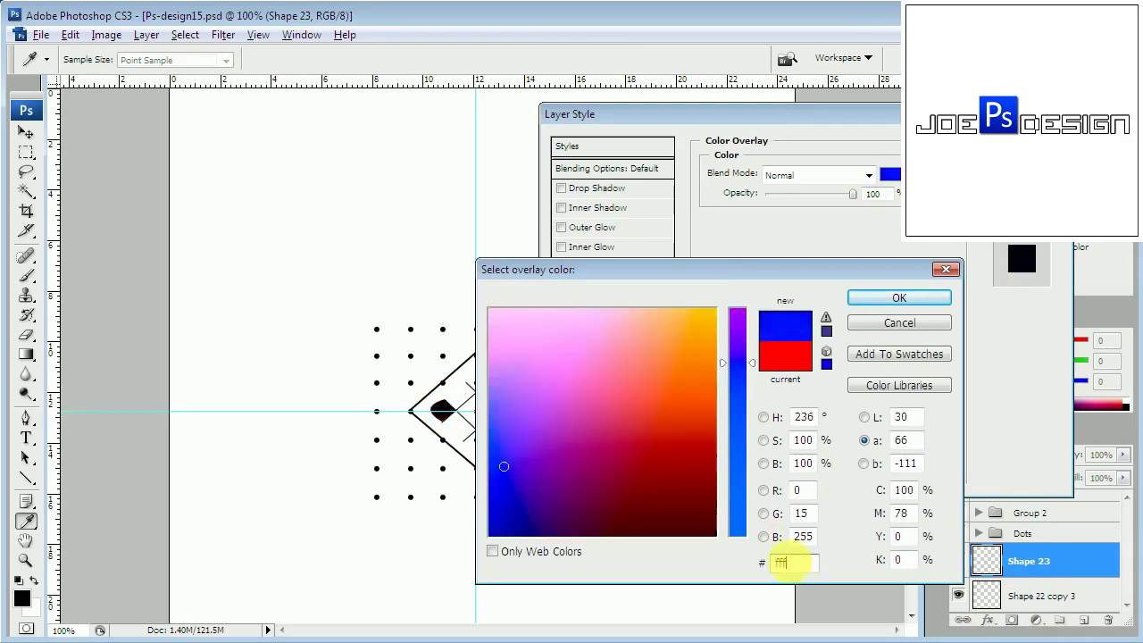
pyautogui.write('fff')
pyautogui.click(899, 298)
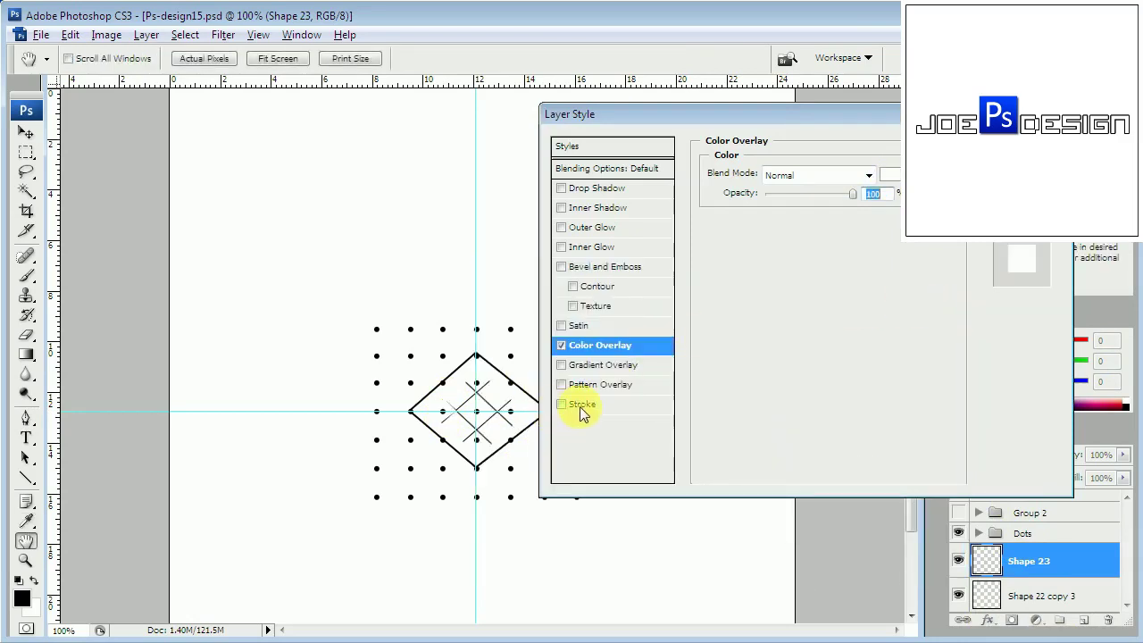
# Step: Add a 1 px black Stroke to the petal loop and apply the style
pyautogui.click(582, 404)
pyautogui.doubleClick(871, 172)
pyautogui.write('1')
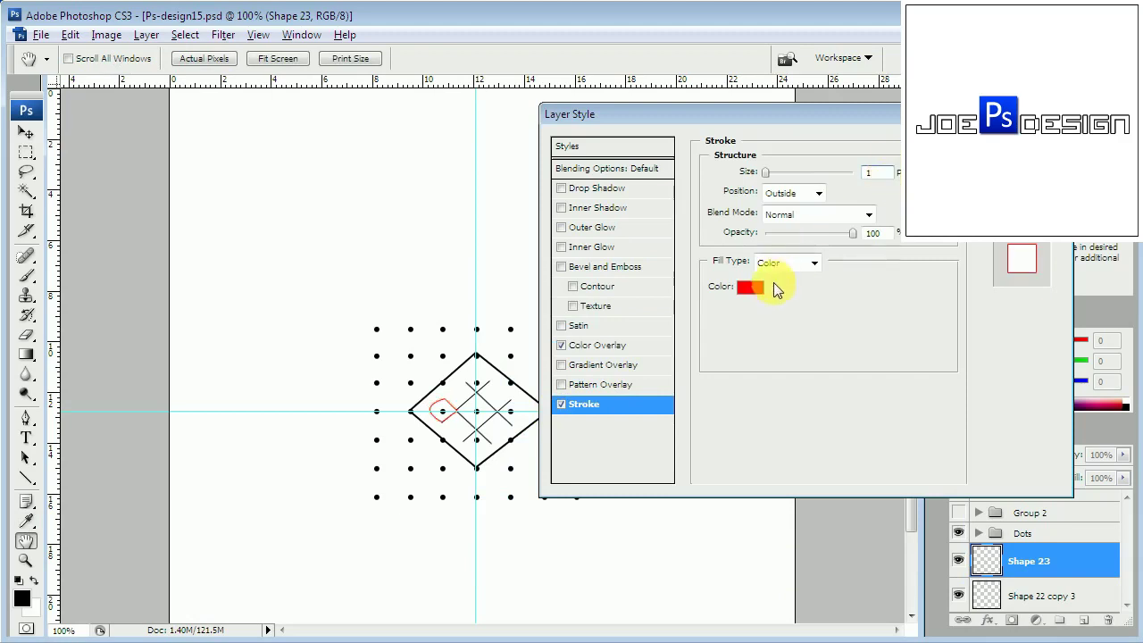
pyautogui.click(750, 286)
pyautogui.doubleClick(791, 562)
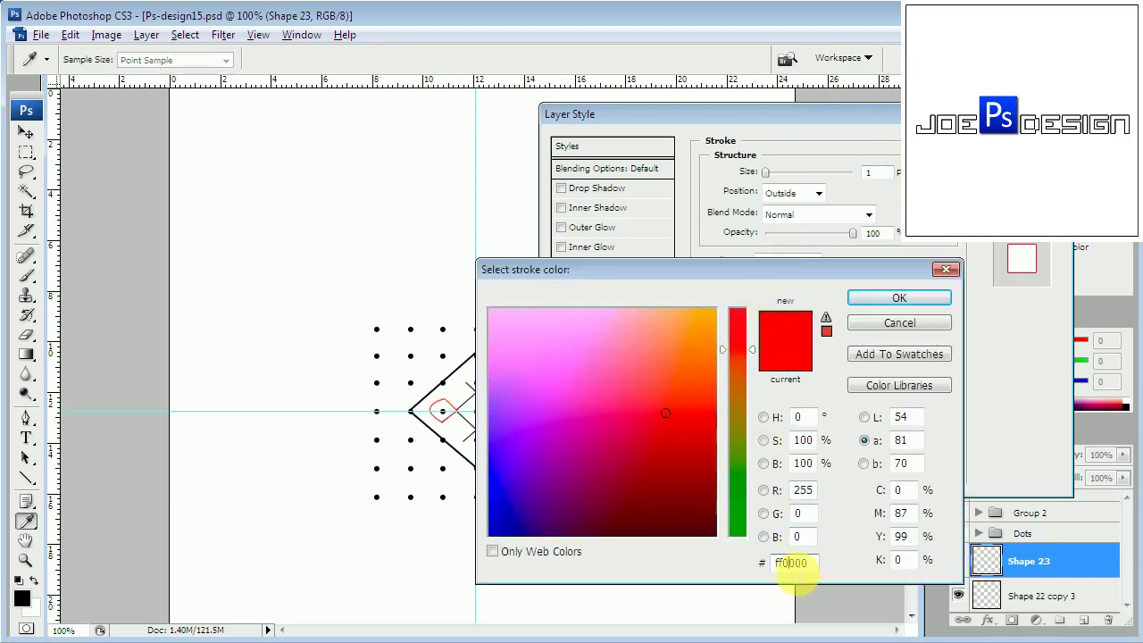
pyautogui.write('00f000000000')
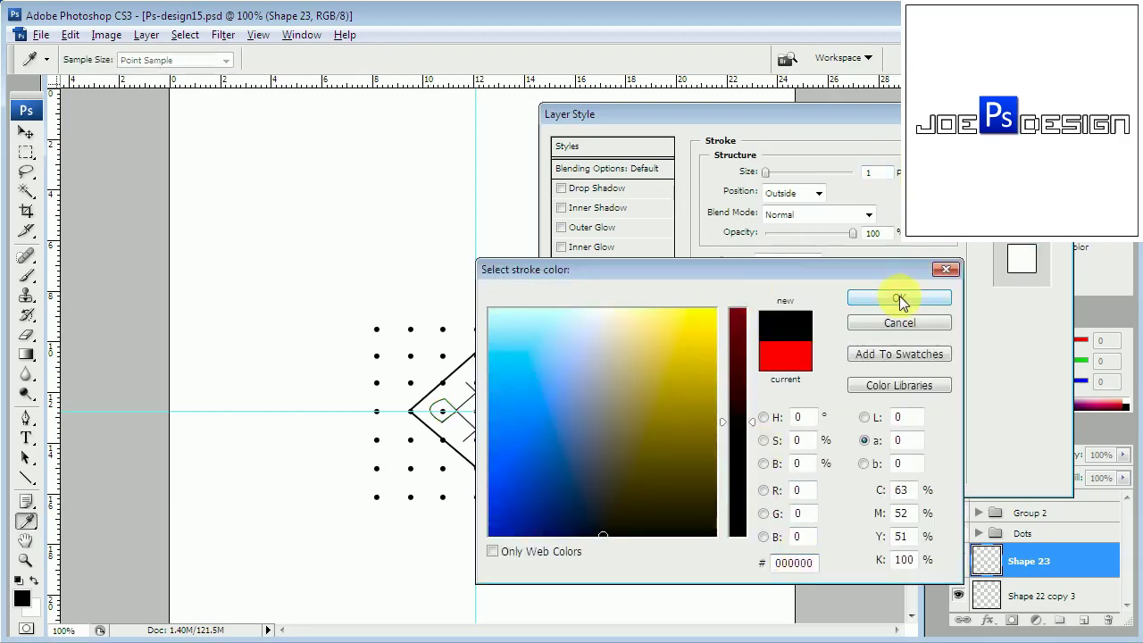
pyautogui.click(899, 297)
pyautogui.press('Return')
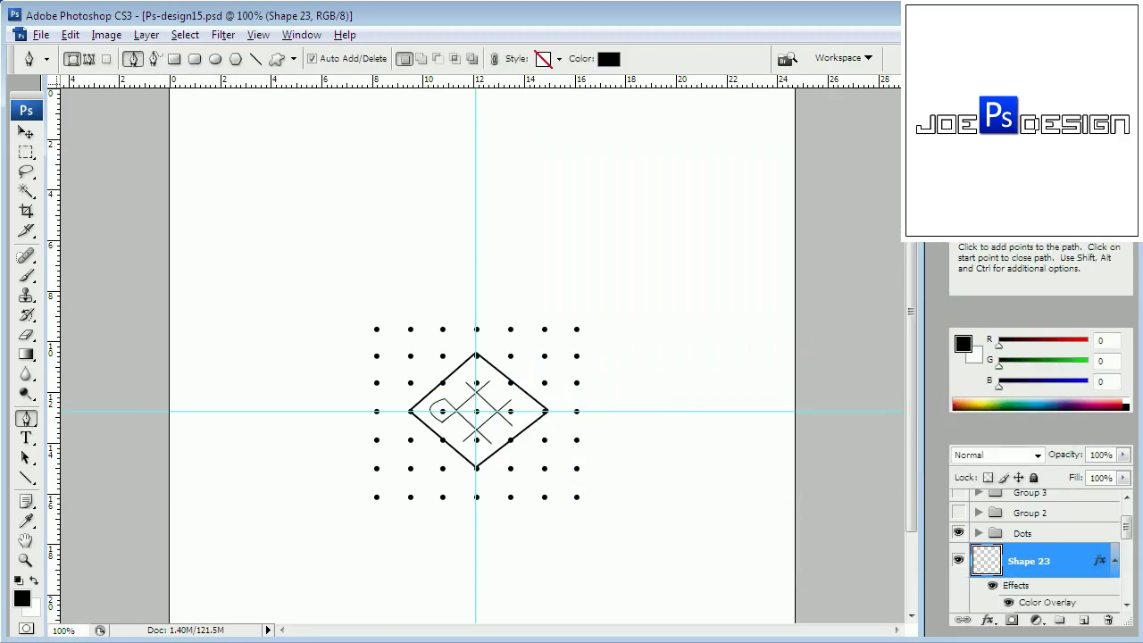
# Step: Duplicate the petal loop and flip the copy horizontally
pyautogui.click(25, 132)
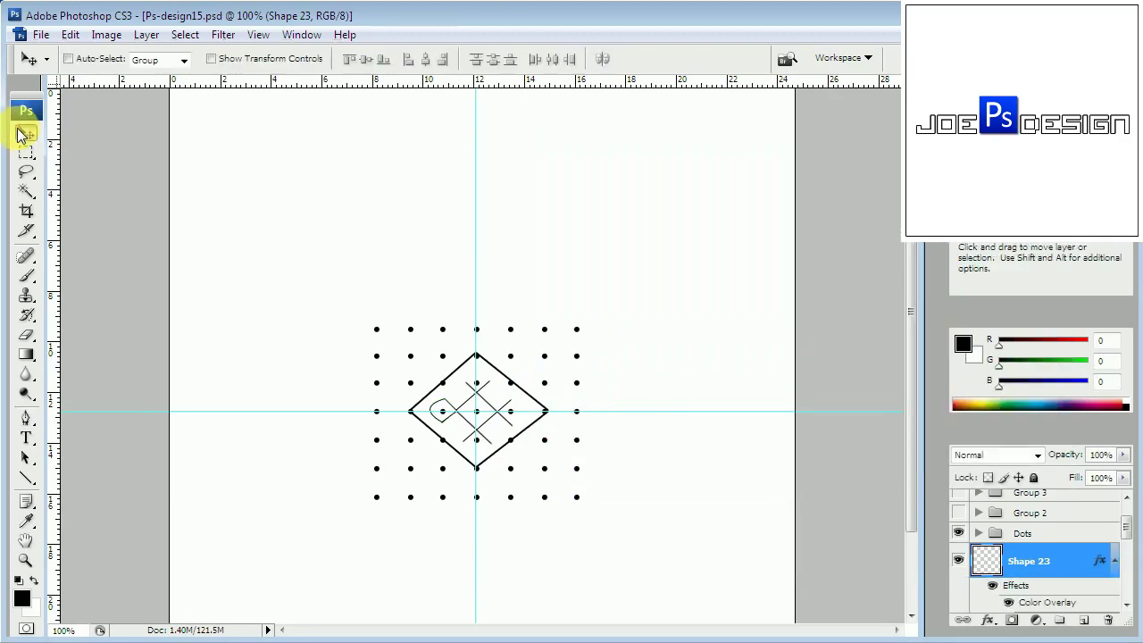
pyautogui.hotkey('ctrl', 'j')
pyautogui.hotkey('shift', 'Right')
pyautogui.hotkey('shift', 'Right')
pyautogui.hotkey('shift', 'Right')
pyautogui.hotkey('ctrl', 't')
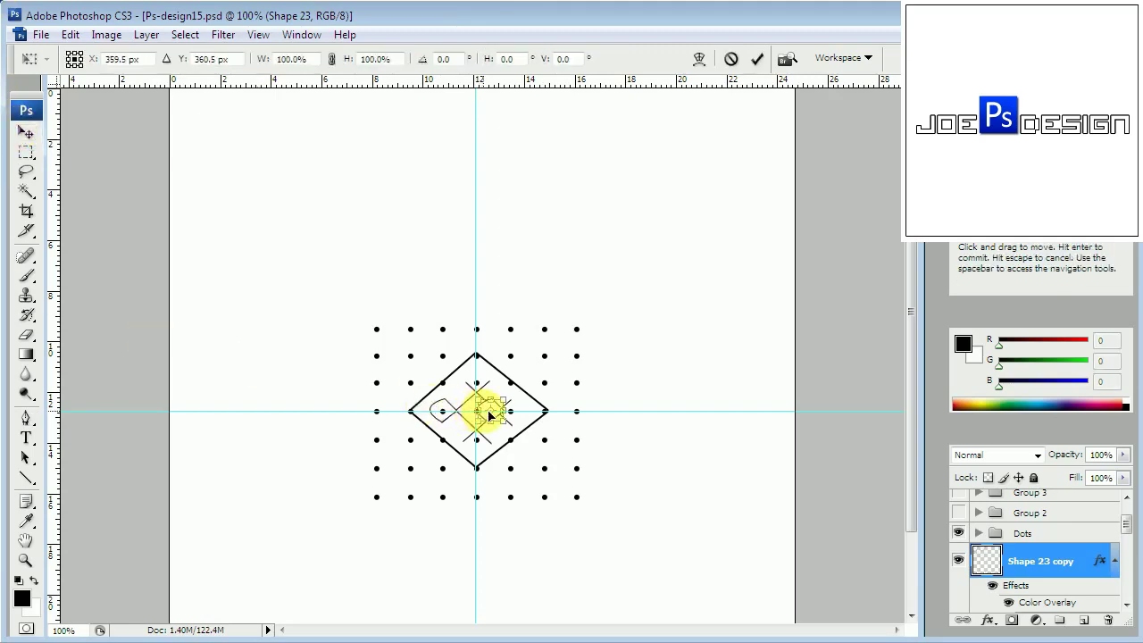
pyautogui.rightClick(483, 410)
pyautogui.click(582, 379)
pyautogui.press('Return')
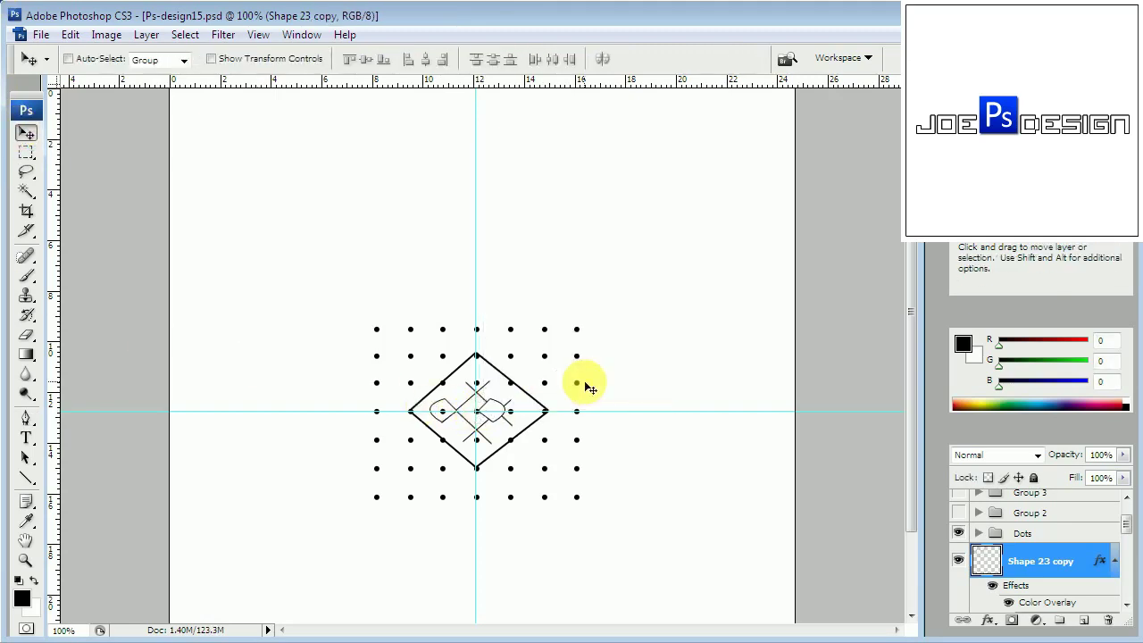
# Step: Nudge the flipped loop into its mirrored position in the diamond's right half
pyautogui.hotkey('shift', 'Right')
pyautogui.press('Left')
pyautogui.press('Left')
pyautogui.press('Left')
pyautogui.press('Left')
pyautogui.press('Left')
pyautogui.press('Left')
pyautogui.hotkey('ctrl', 't')
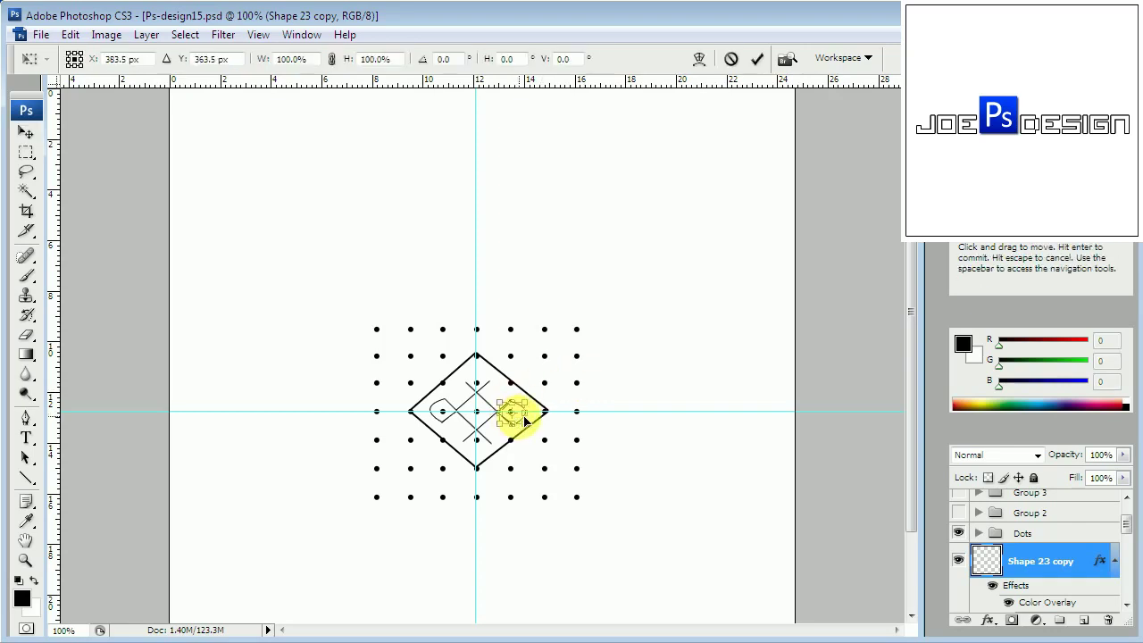
pyautogui.press('Return')
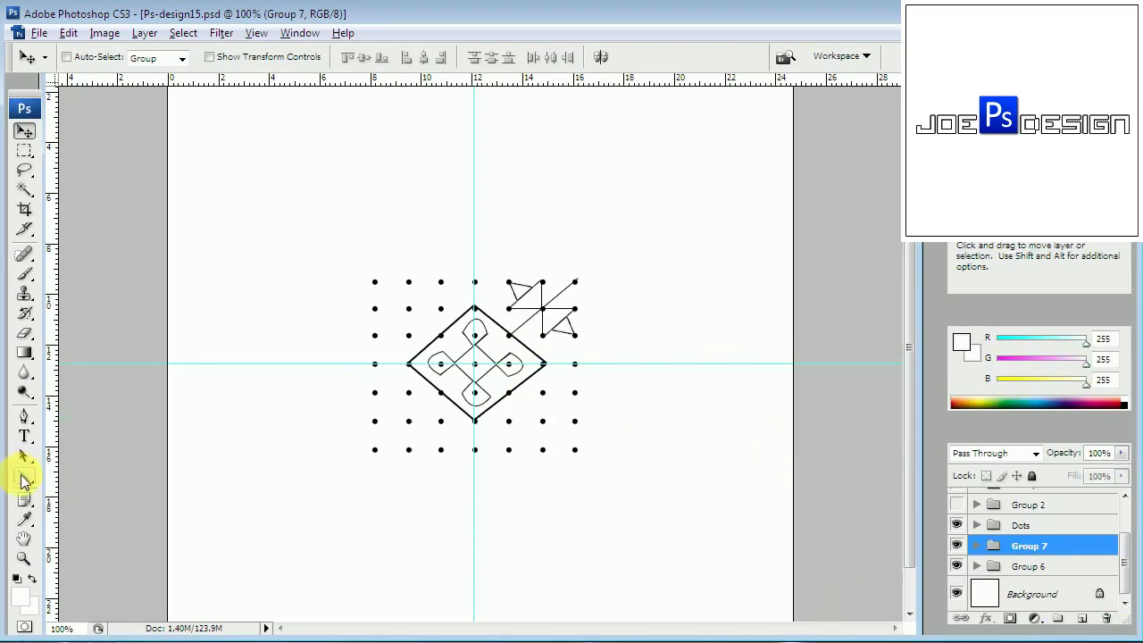
# Step: Draw a diagonal line from the diamond's lower-right side to the corner dot and rasterize it
pyautogui.click(24, 475)
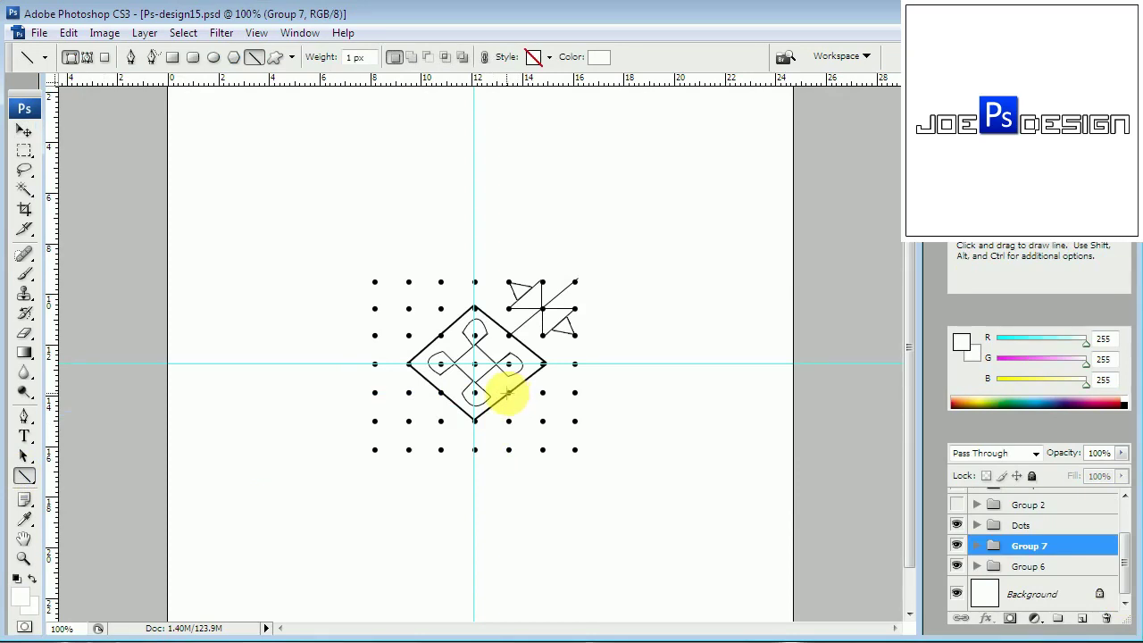
pyautogui.click(1034, 594)
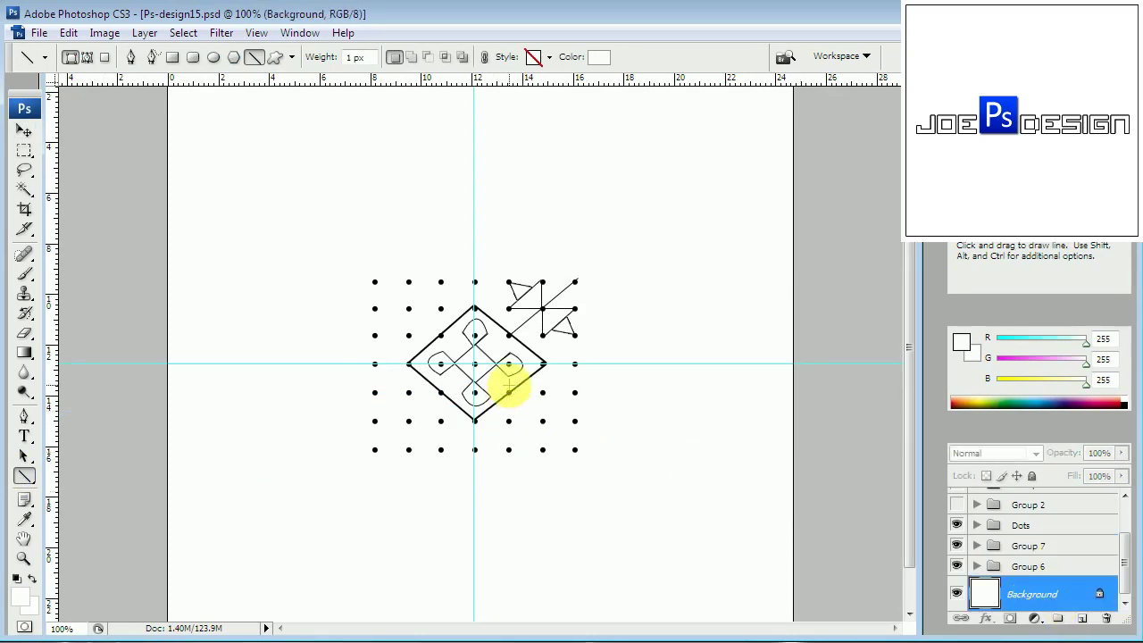
pyautogui.moveTo(508, 392); pyautogui.dragTo(575, 449)
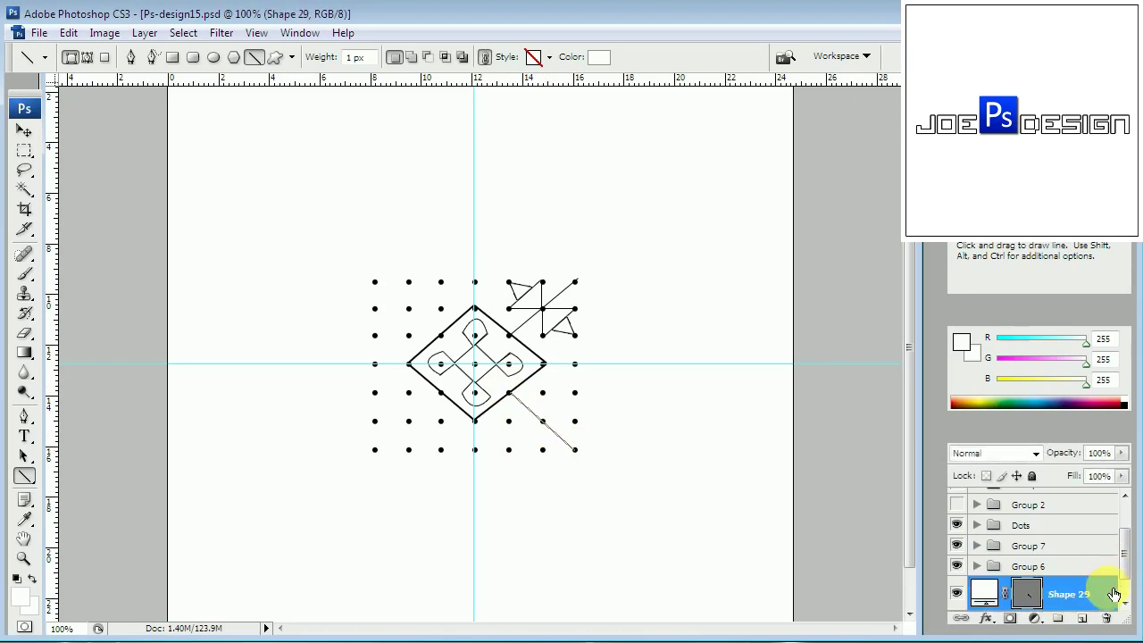
pyautogui.rightClick(1106, 596)
pyautogui.click(1132, 354)
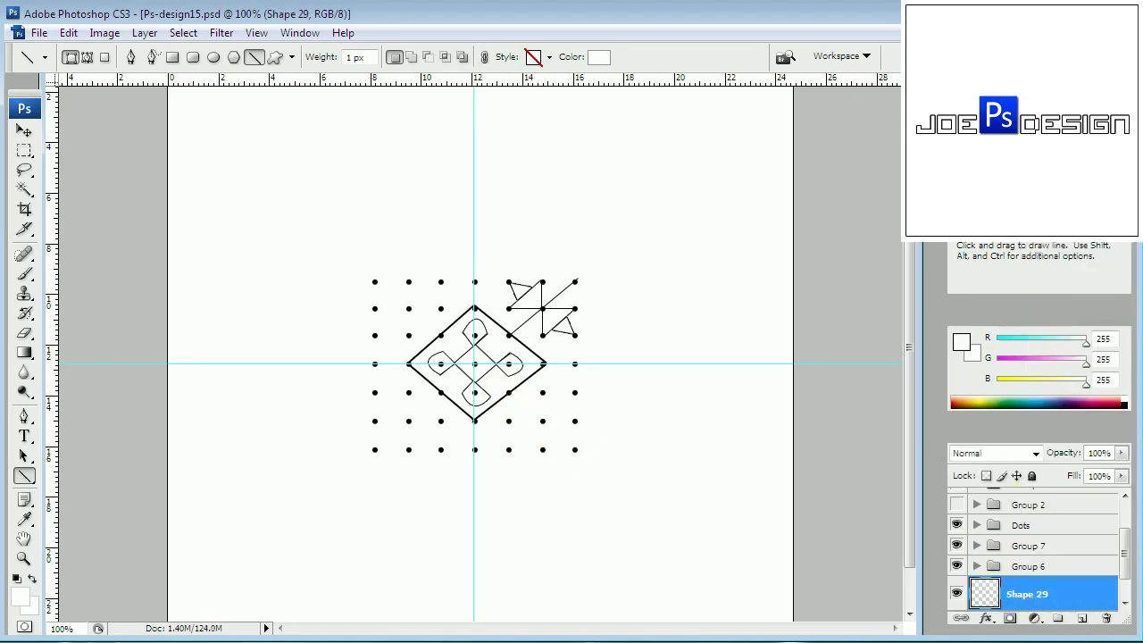
# Step: Give the diagonal line a black (000000) Color Overlay
pyautogui.click(987, 618)
pyautogui.click(1027, 547)
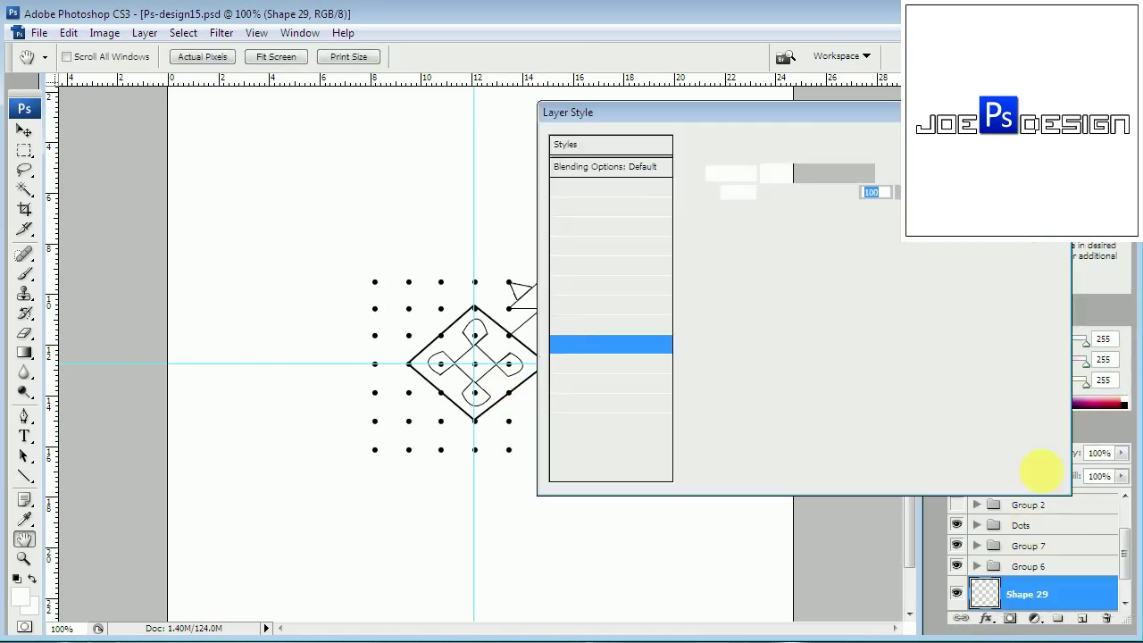
pyautogui.click(889, 173)
pyautogui.doubleClick(786, 561)
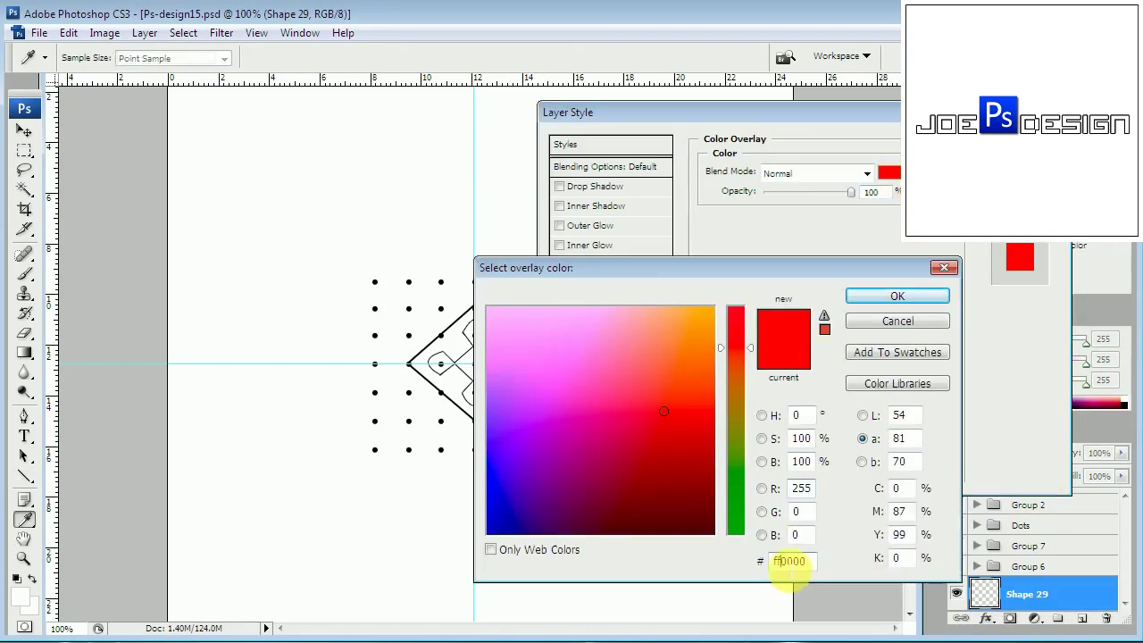
pyautogui.write('000000')
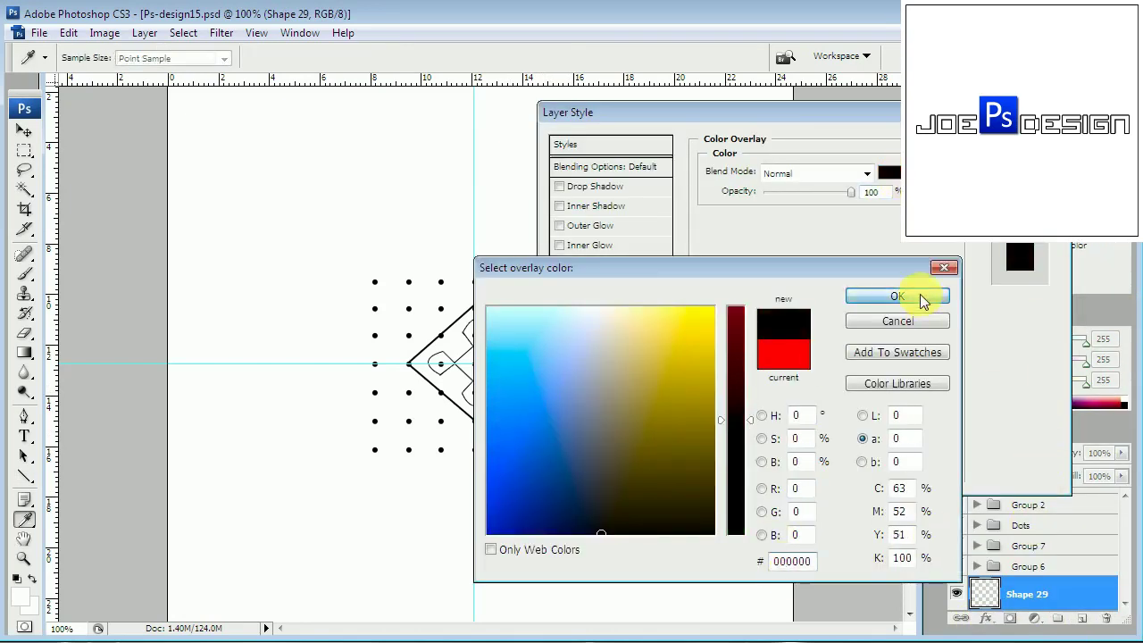
pyautogui.click(898, 296)
pyautogui.press('Return')
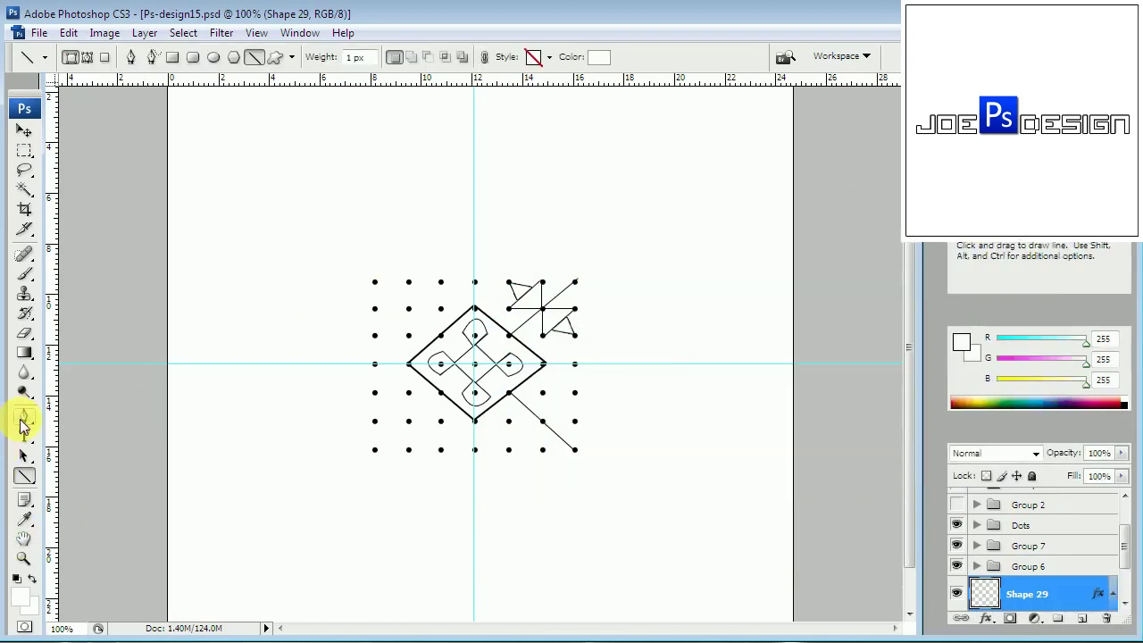
pyautogui.click(24, 416)
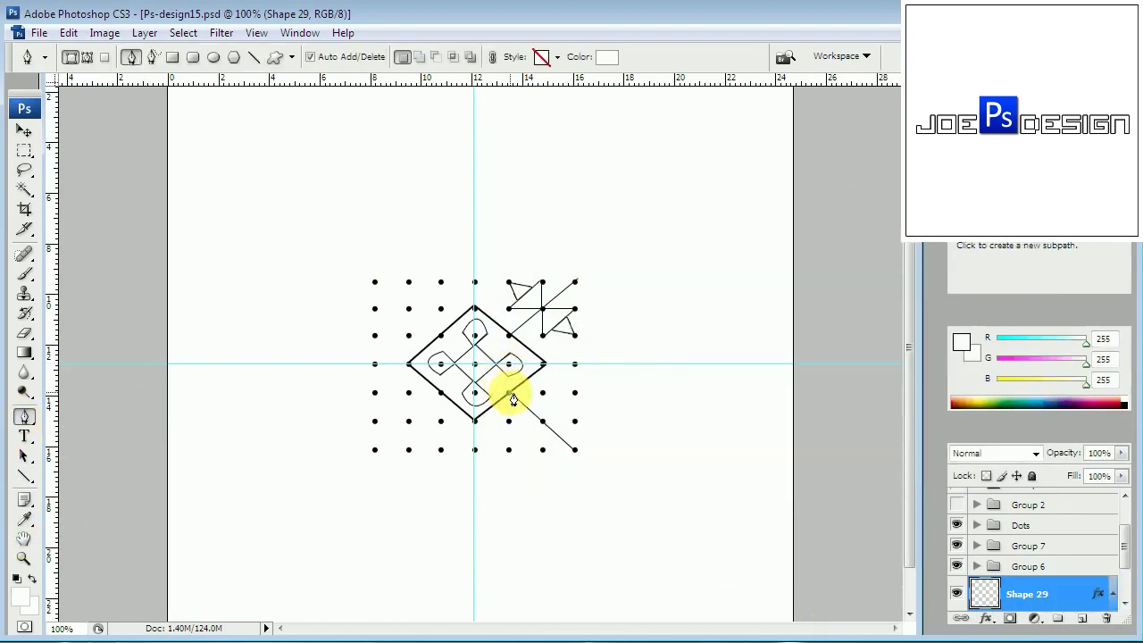
# Step: Attempt a triangle on the grid dots beside the diagonal, then discard the misdrawn paths
pyautogui.click(510, 421)
pyautogui.click(509, 392)
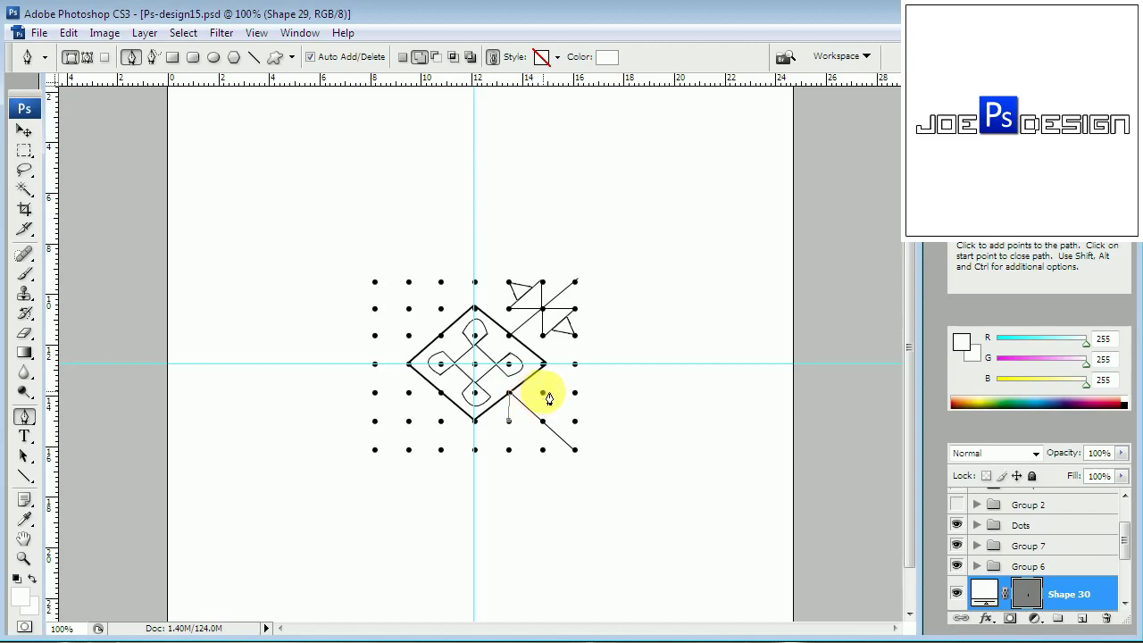
pyautogui.click(543, 393)
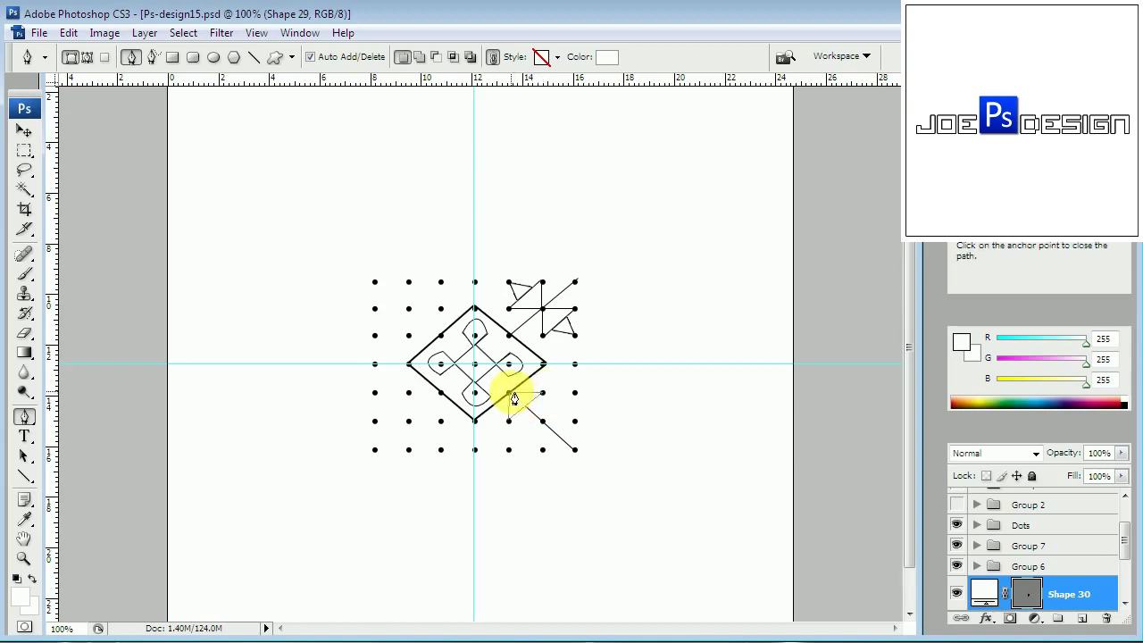
pyautogui.press('Delete')
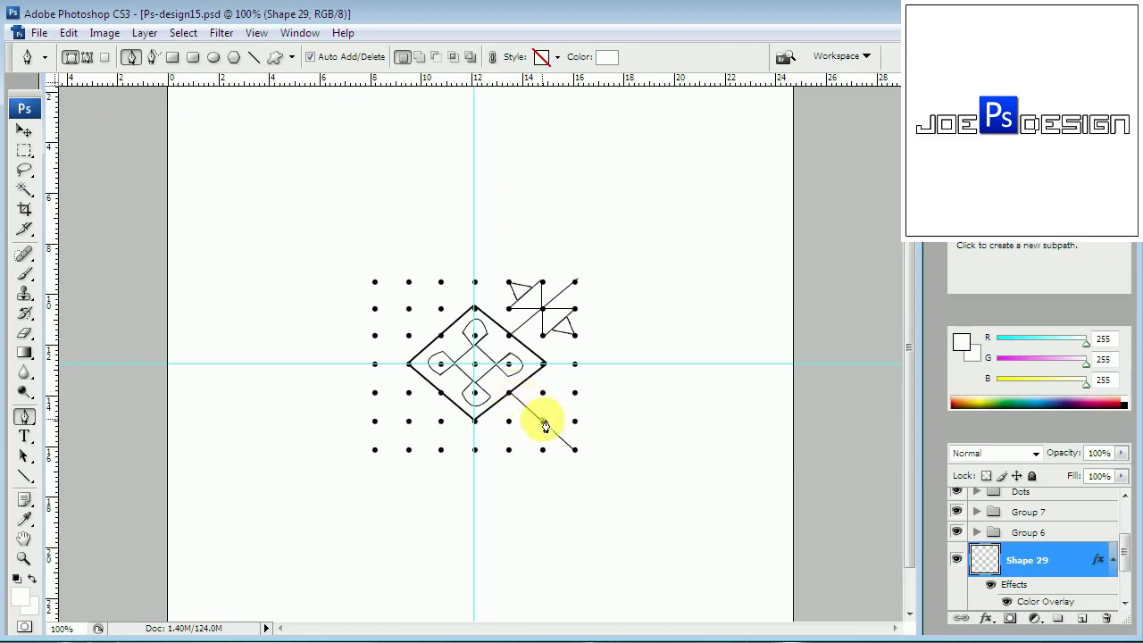
pyautogui.click(543, 393)
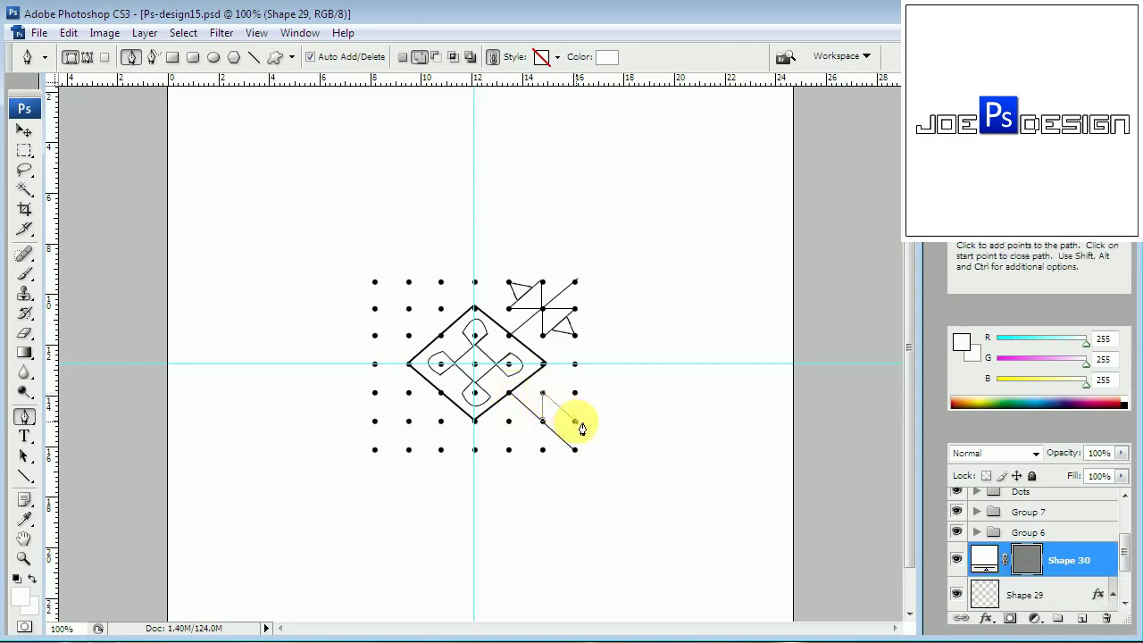
pyautogui.click(542, 420)
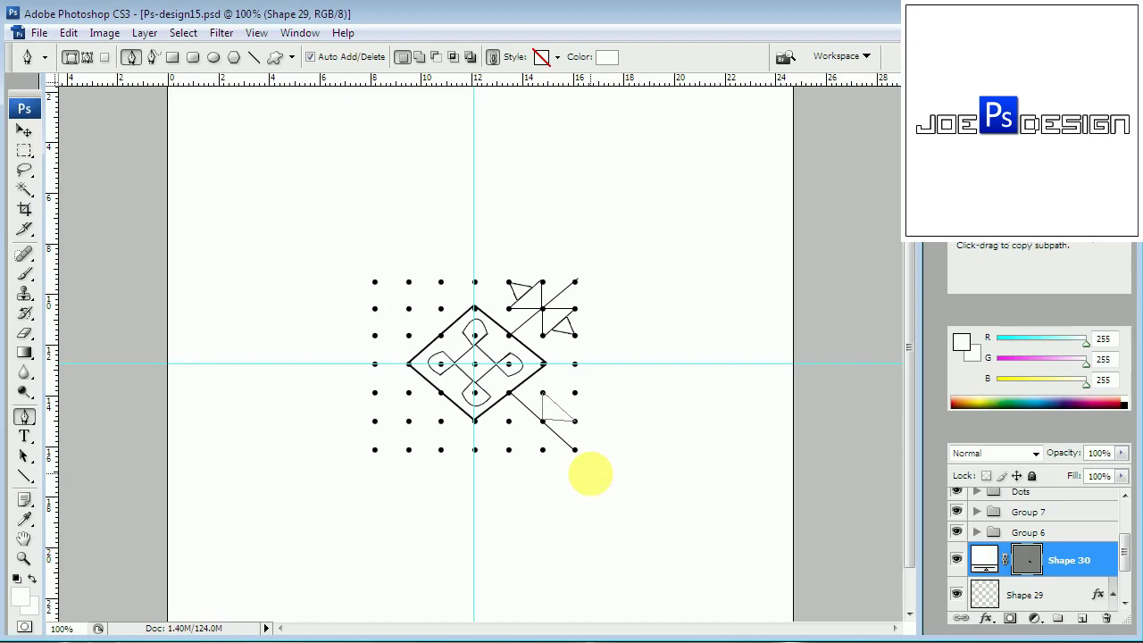
pyautogui.hotkey('ctrl', 'alt', 'z')
pyautogui.hotkey('ctrl', 'alt', 'z')
pyautogui.hotkey('ctrl', 'alt', 'z')
pyautogui.hotkey('ctrl', 'alt', 'z')
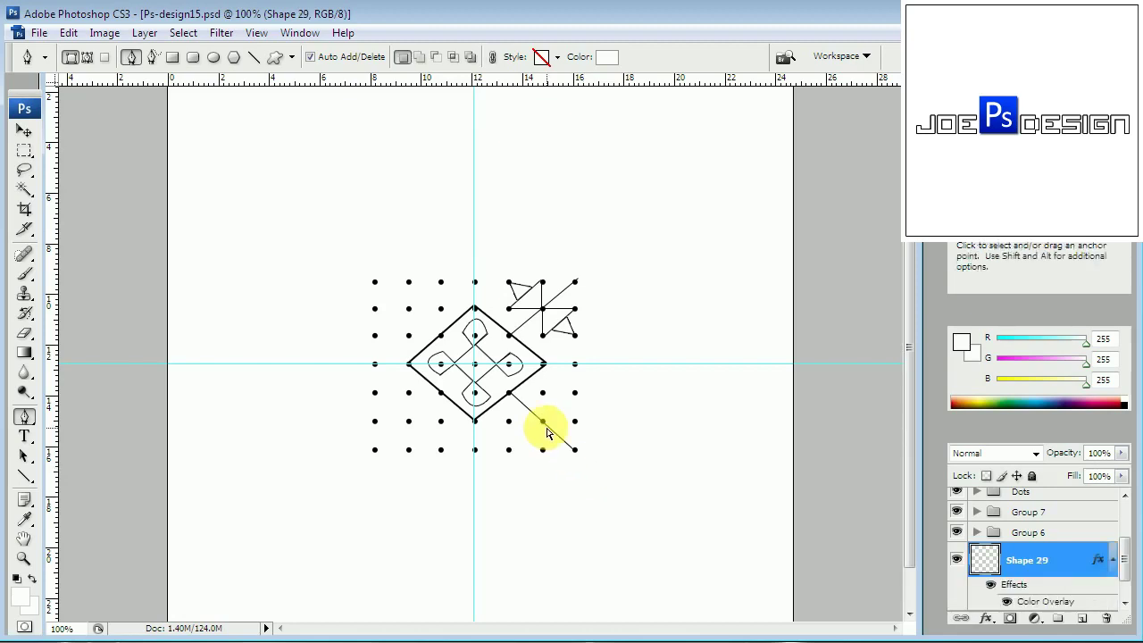
# Step: Draw the Shape 30 triangle on three grid dots and rasterize its layer
pyautogui.click(543, 421)
pyautogui.click(543, 393)
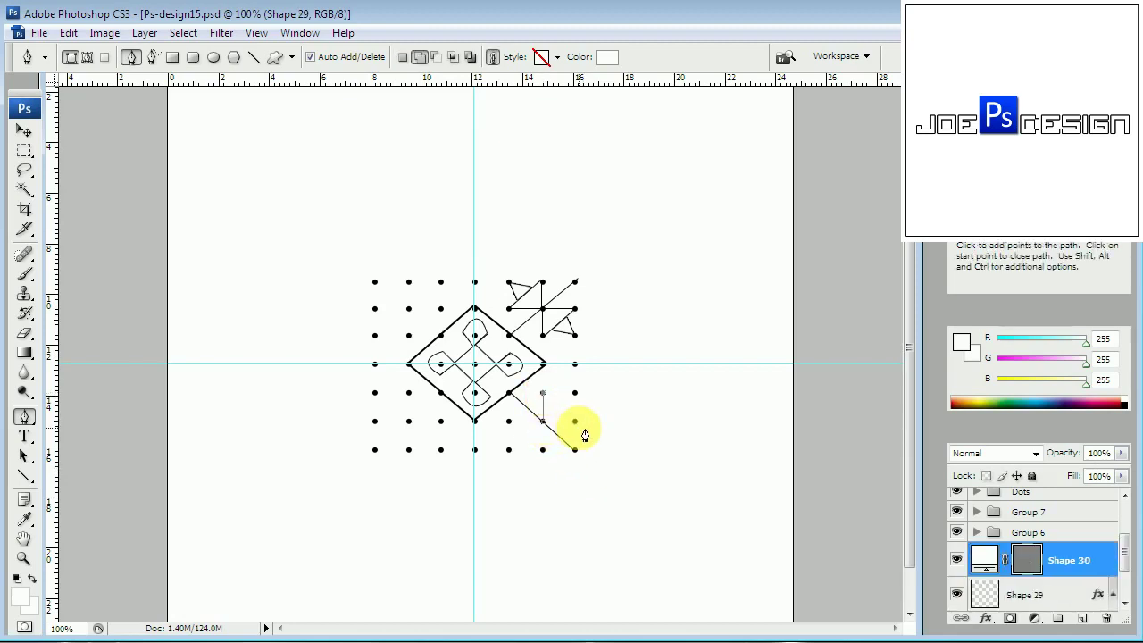
pyautogui.click(575, 421)
pyautogui.click(543, 420)
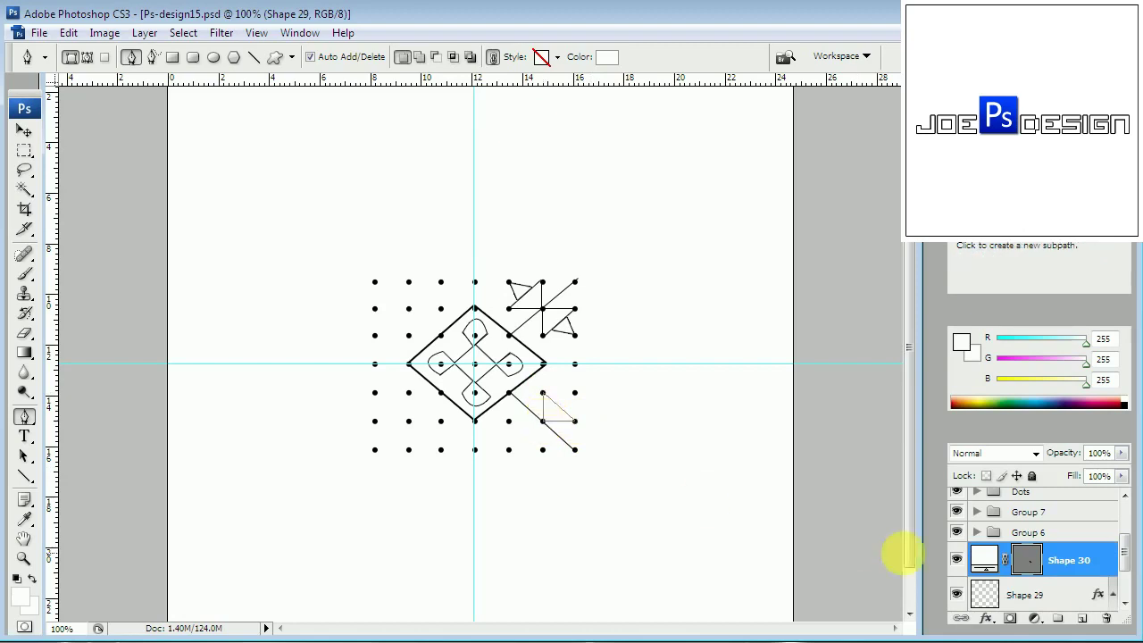
pyautogui.rightClick(1067, 559)
pyautogui.click(1103, 274)
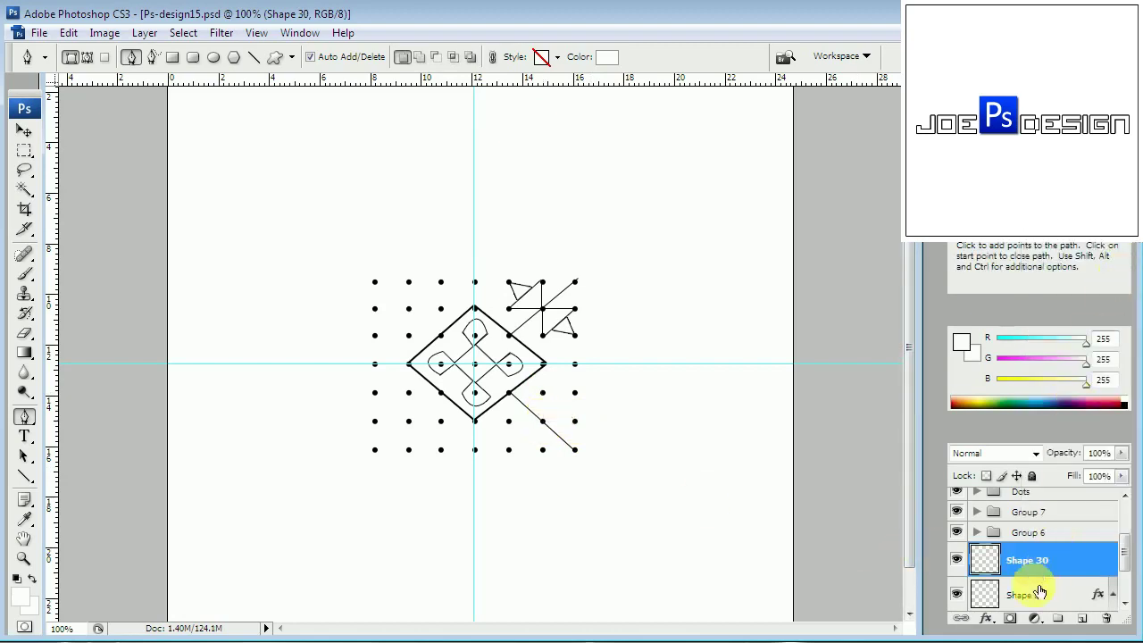
pyautogui.click(986, 617)
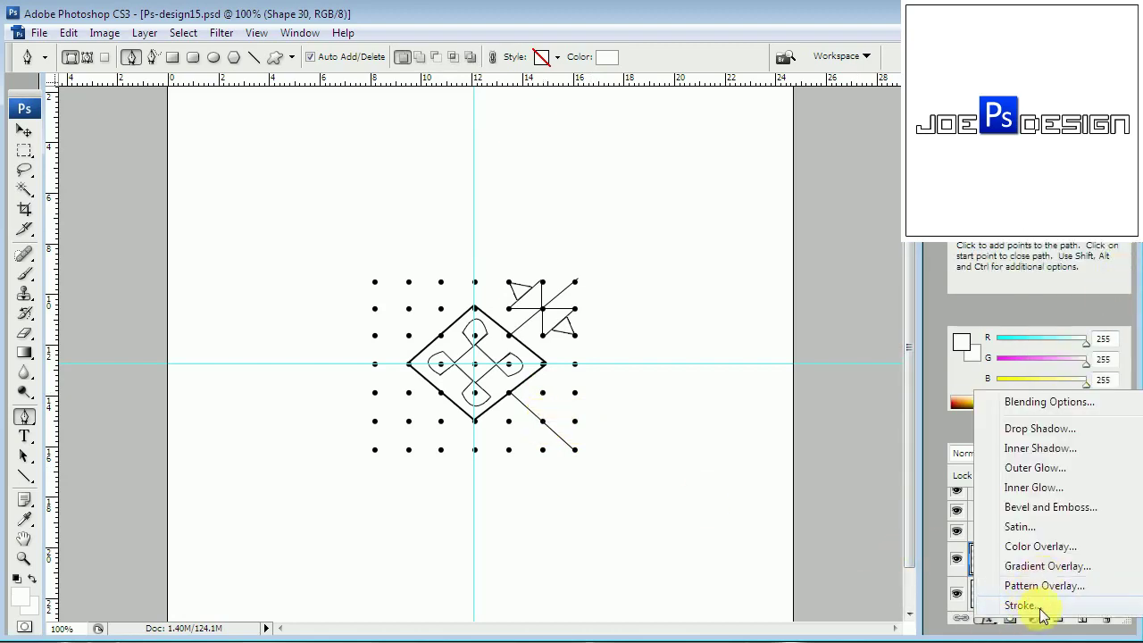
# Step: Give the Shape 30 lower-right triangle a 1 px black (000000) stroke outline
pyautogui.click(1024, 604)
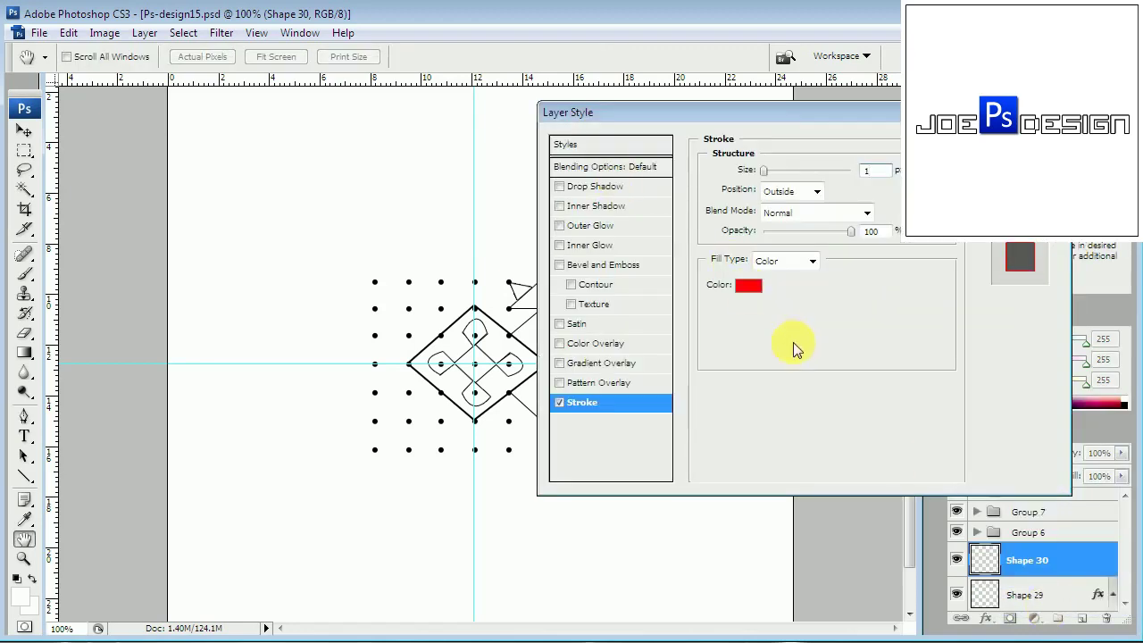
pyautogui.click(749, 285)
pyautogui.click(789, 560)
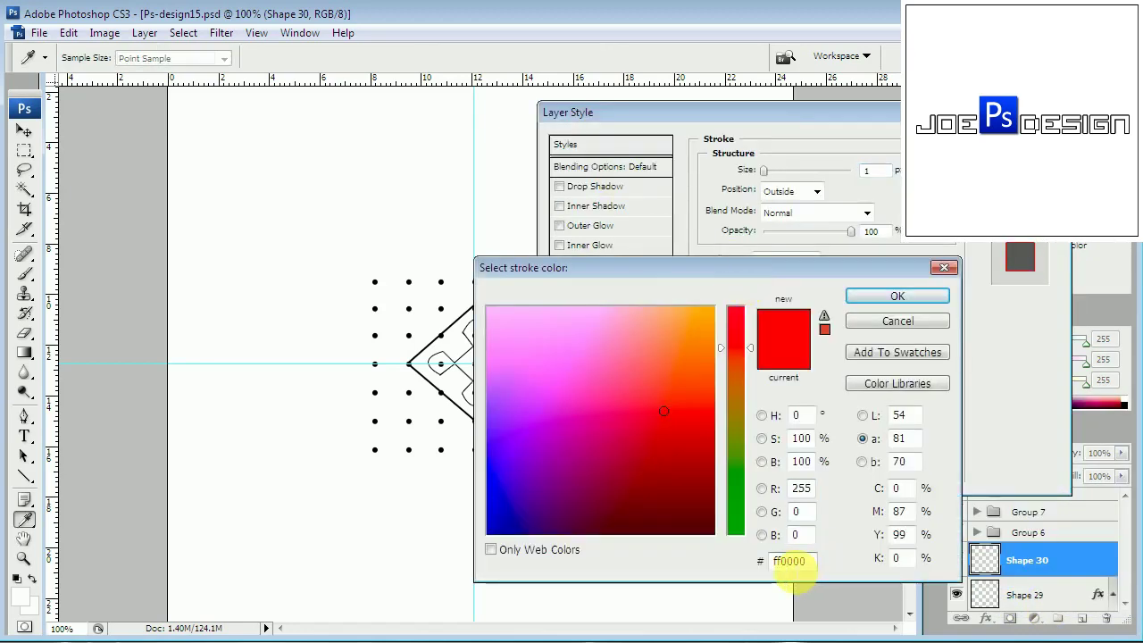
pyautogui.write('00000')
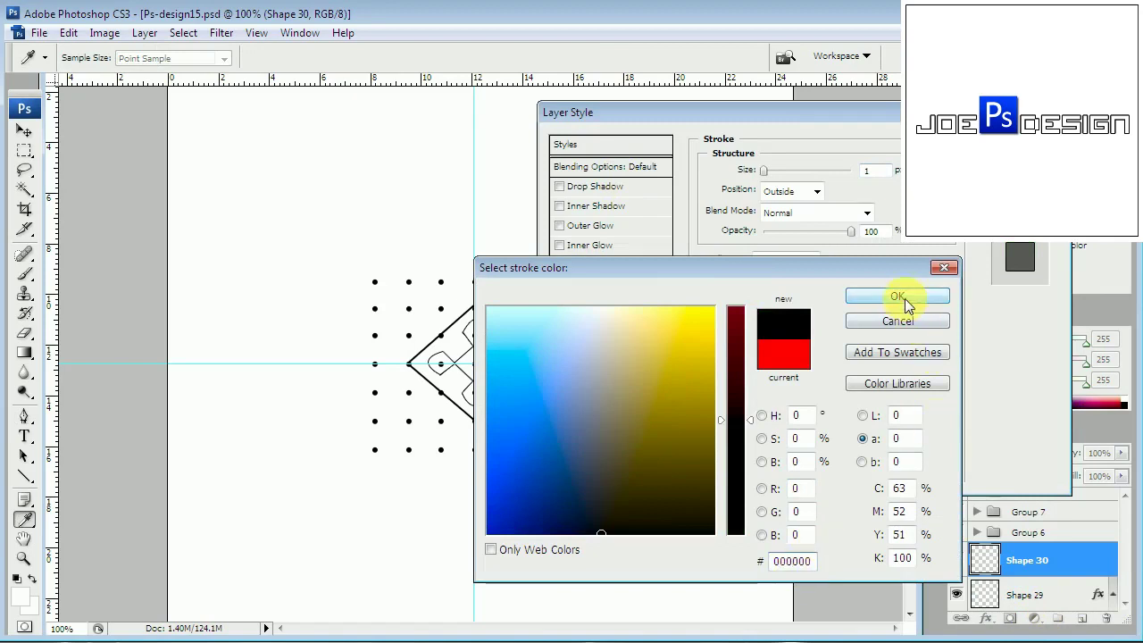
pyautogui.click(901, 296)
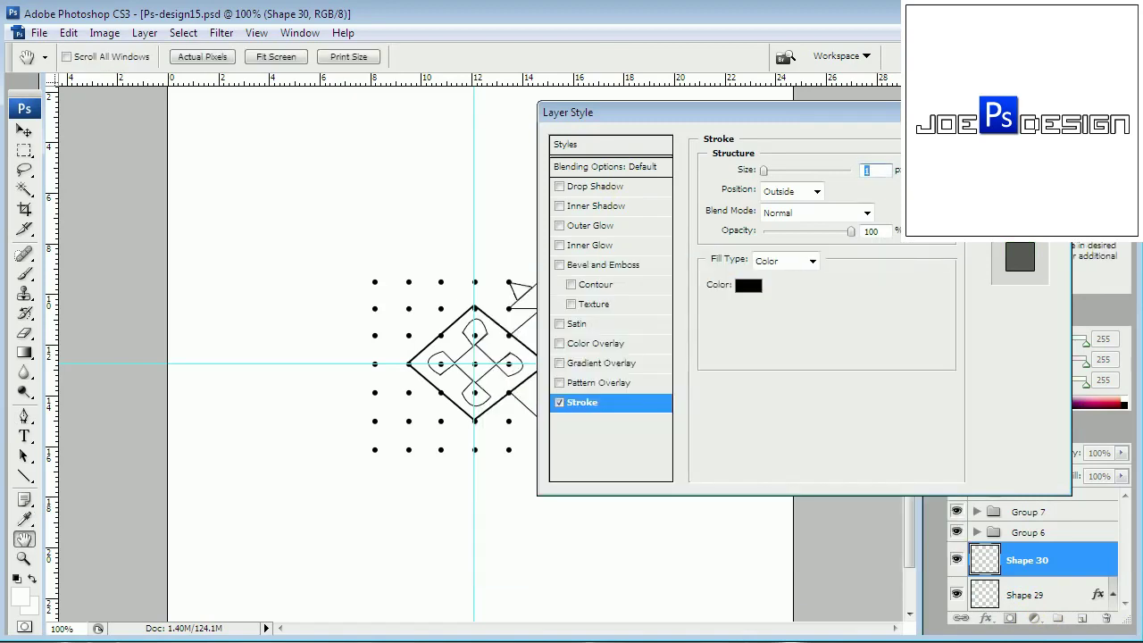
pyautogui.press('Return')
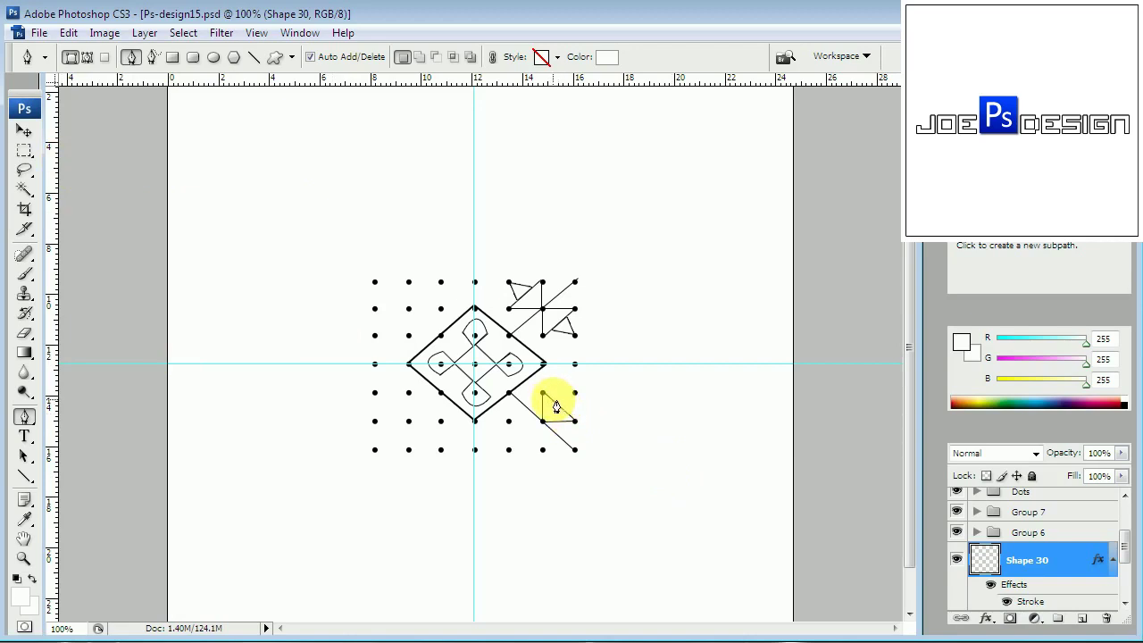
# Step: Draw a second small triangle across three grid dots beside the first one
pyautogui.click(543, 394)
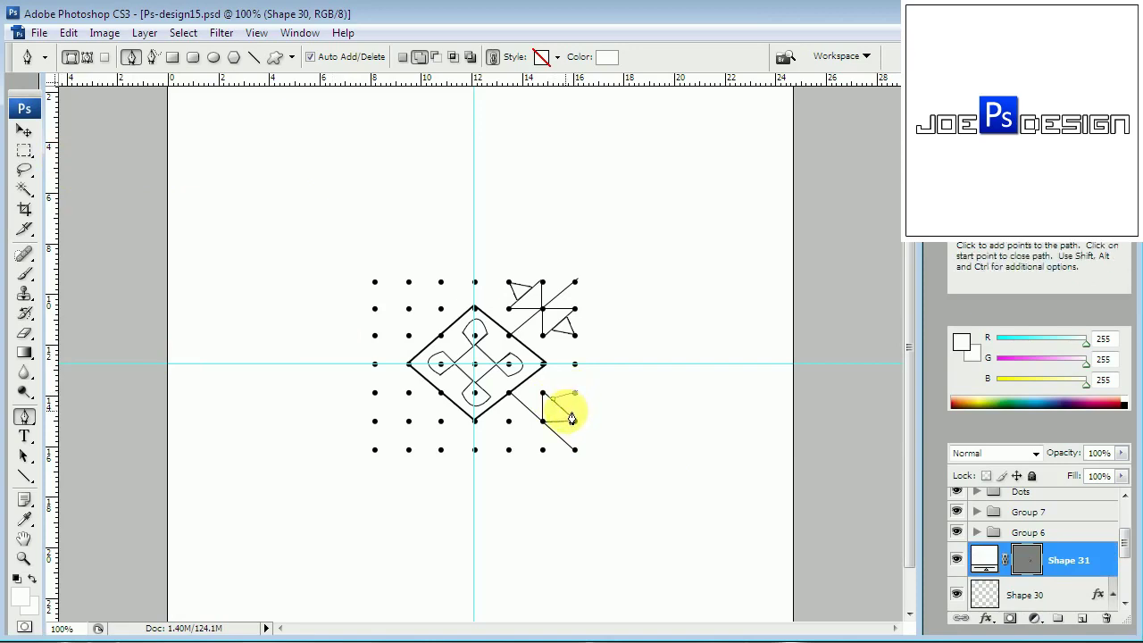
pyautogui.click(575, 420)
pyautogui.click(545, 395)
# Step: Rasterize the new Shape 31 triangle layer
pyautogui.click(1069, 565)
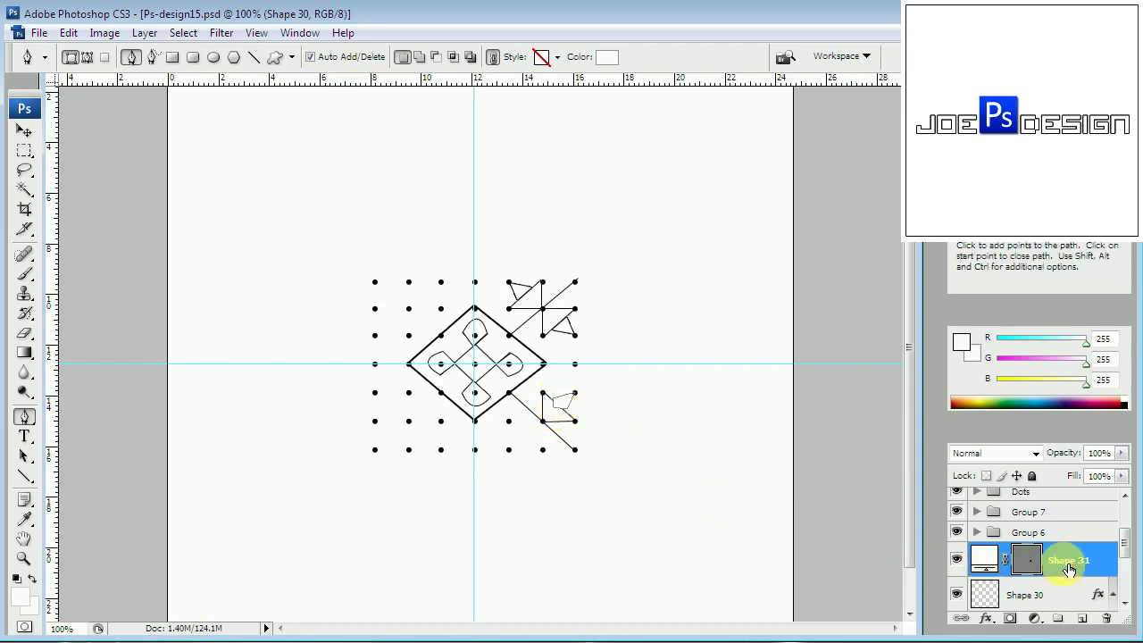
pyautogui.rightClick(1067, 571)
pyautogui.click(1027, 280)
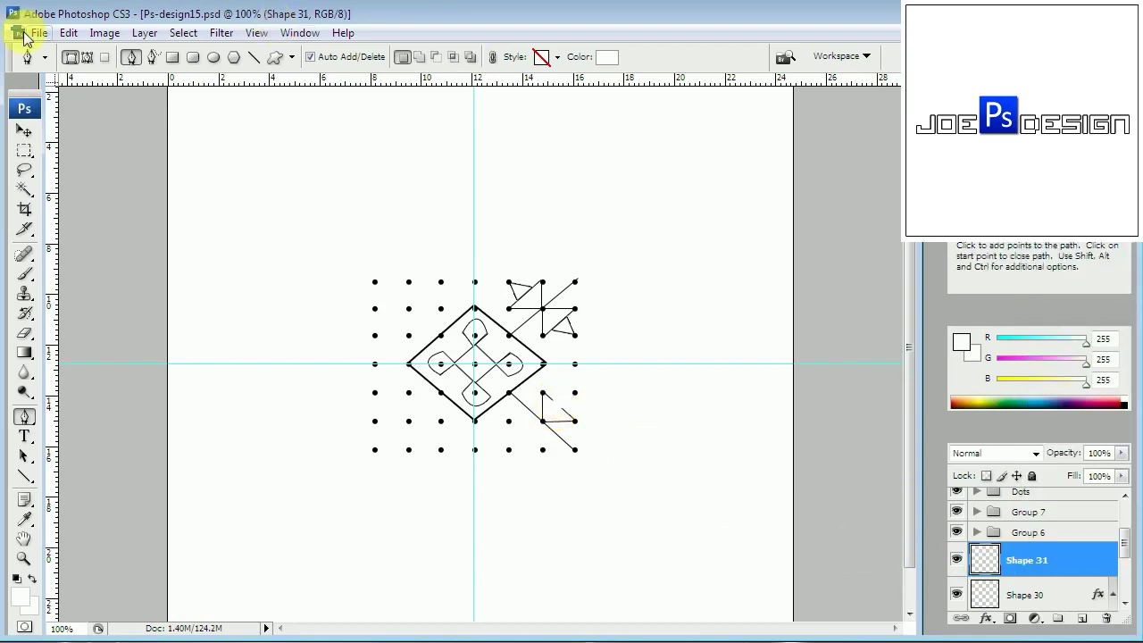
pyautogui.click(24, 131)
# Step: Add a 1 px black (000000) stroke to the Shape 31 triangle
pyautogui.click(987, 618)
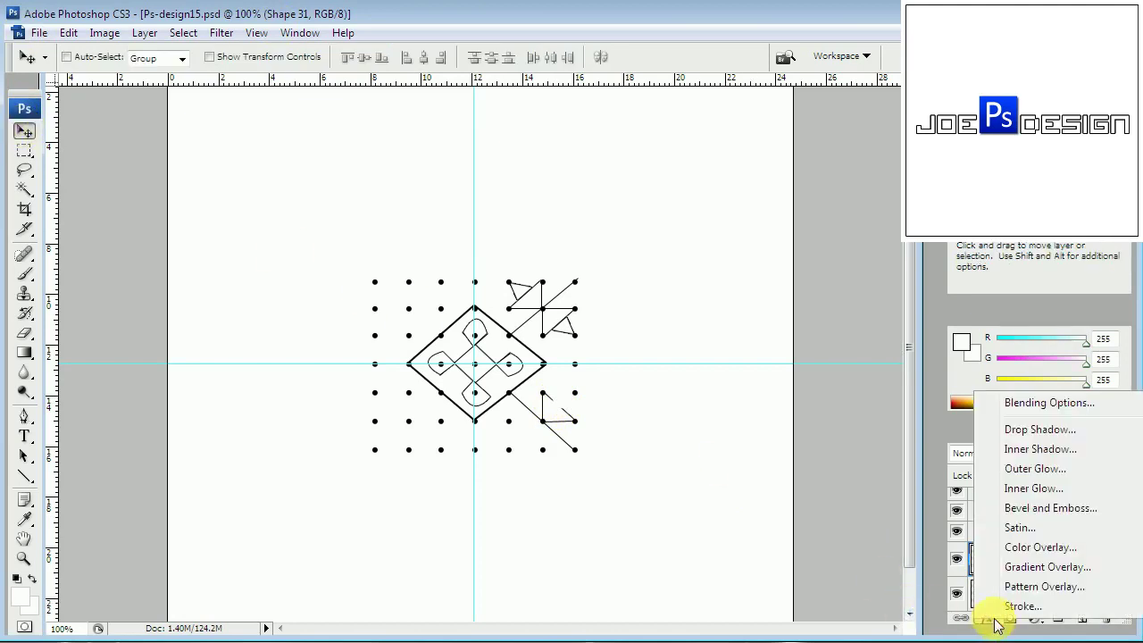
pyautogui.click(1023, 607)
pyautogui.write('1')
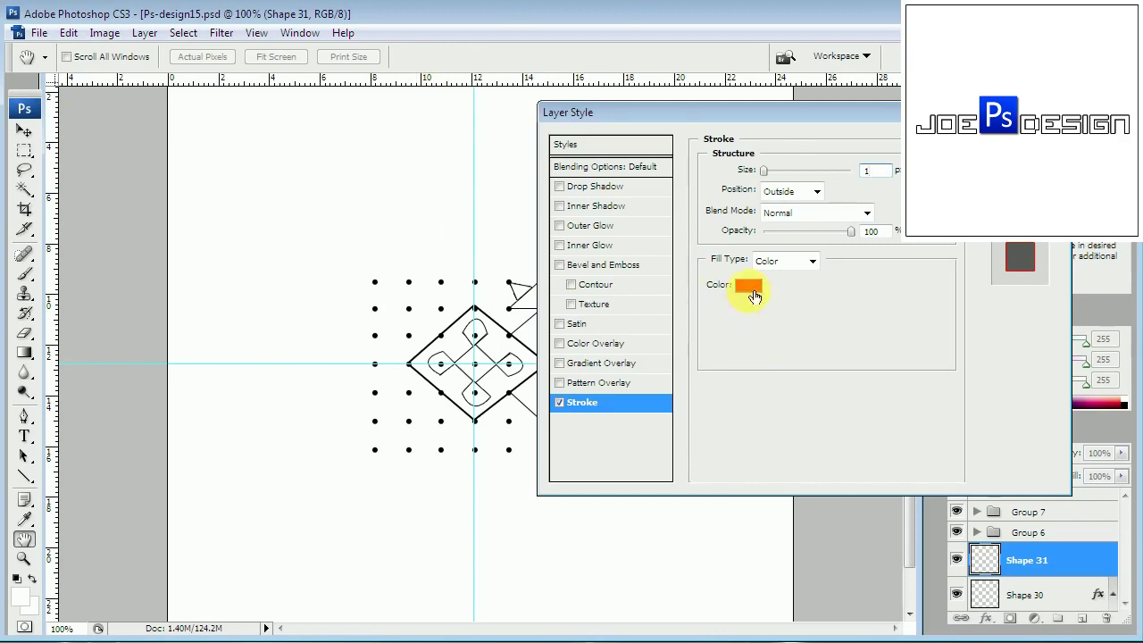
pyautogui.click(751, 288)
pyautogui.doubleClick(792, 560)
pyautogui.write('000000')
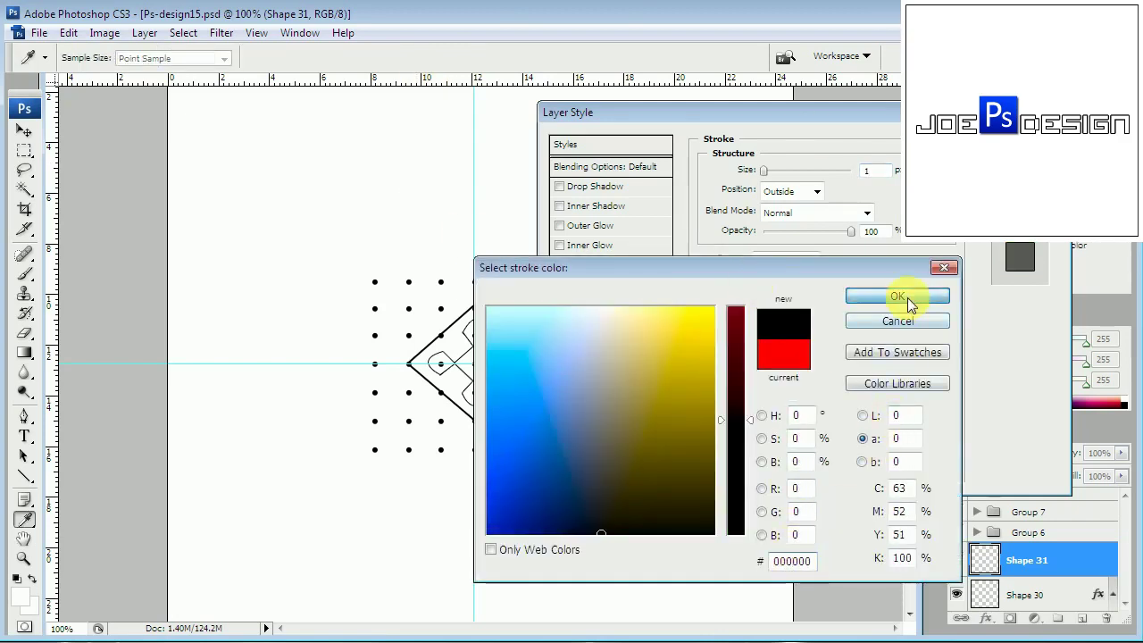
pyautogui.click(903, 297)
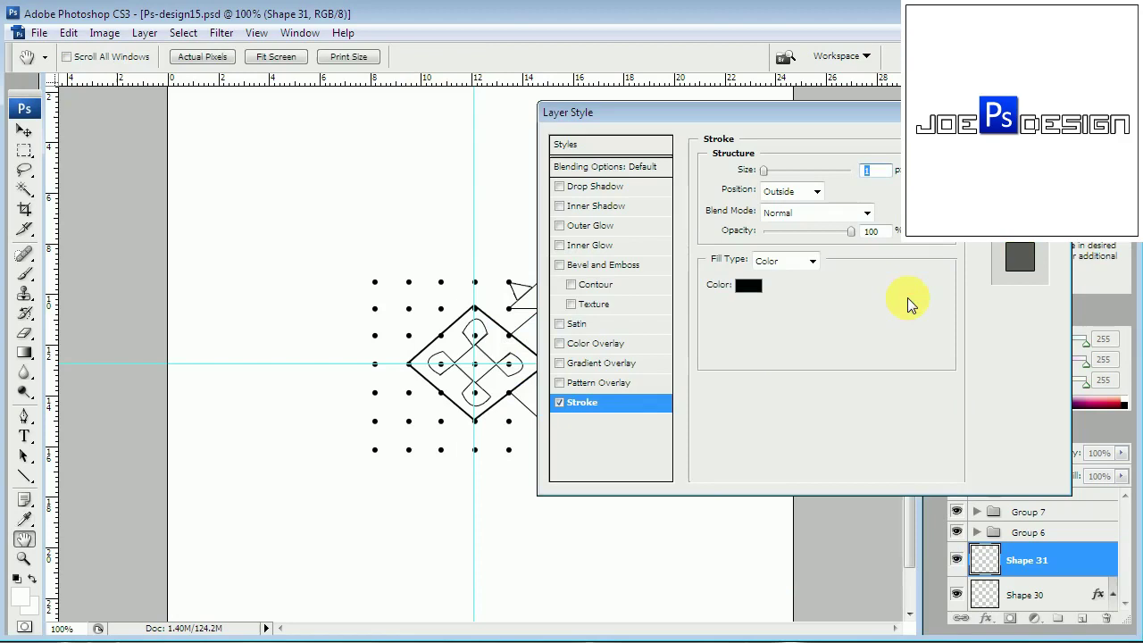
pyautogui.press('Return')
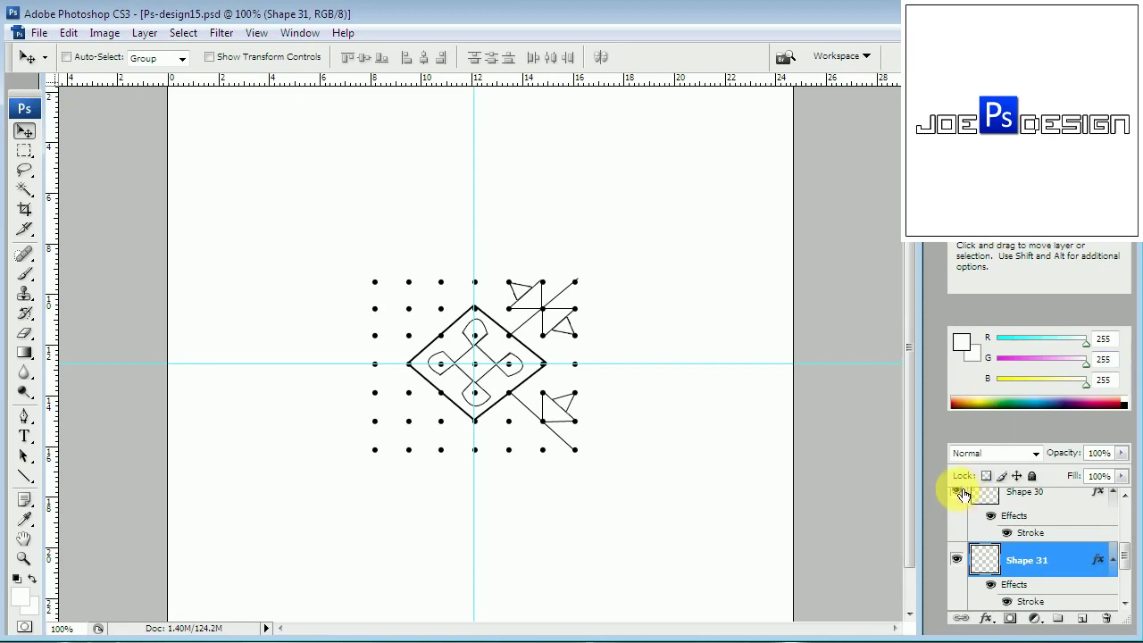
# Step: Select both lower-right triangle layers and combine them into one Shape 30 layer
pyautogui.keyDown('shift'); pyautogui.click(1055, 498); pyautogui.keyUp('shift')
pyautogui.click(1125, 498)
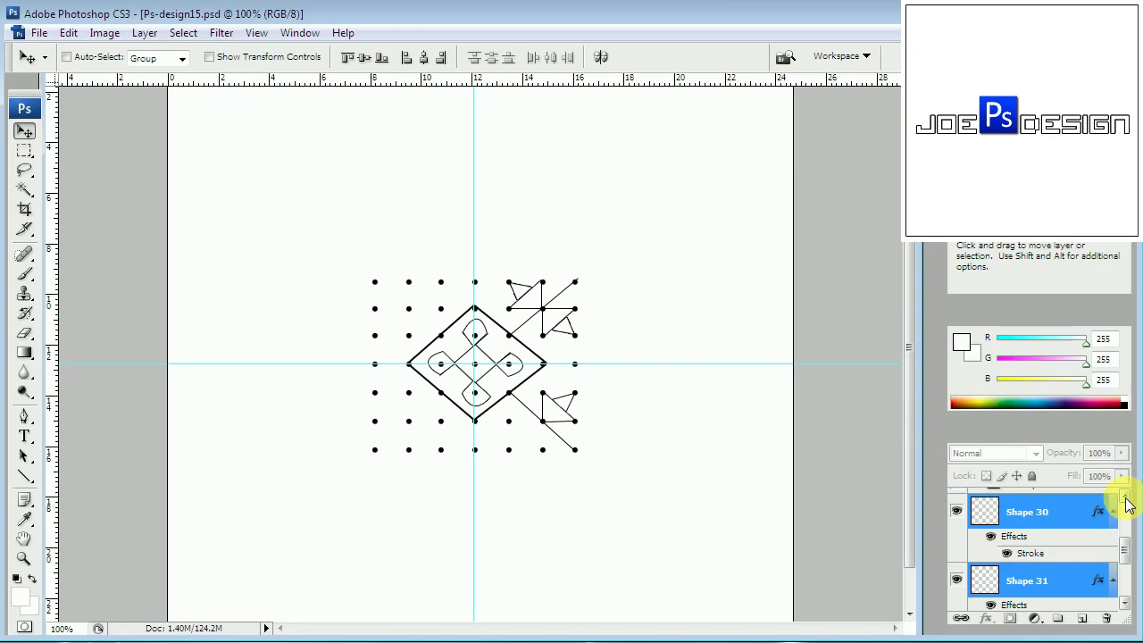
pyautogui.hotkey('ctrl', 'z')
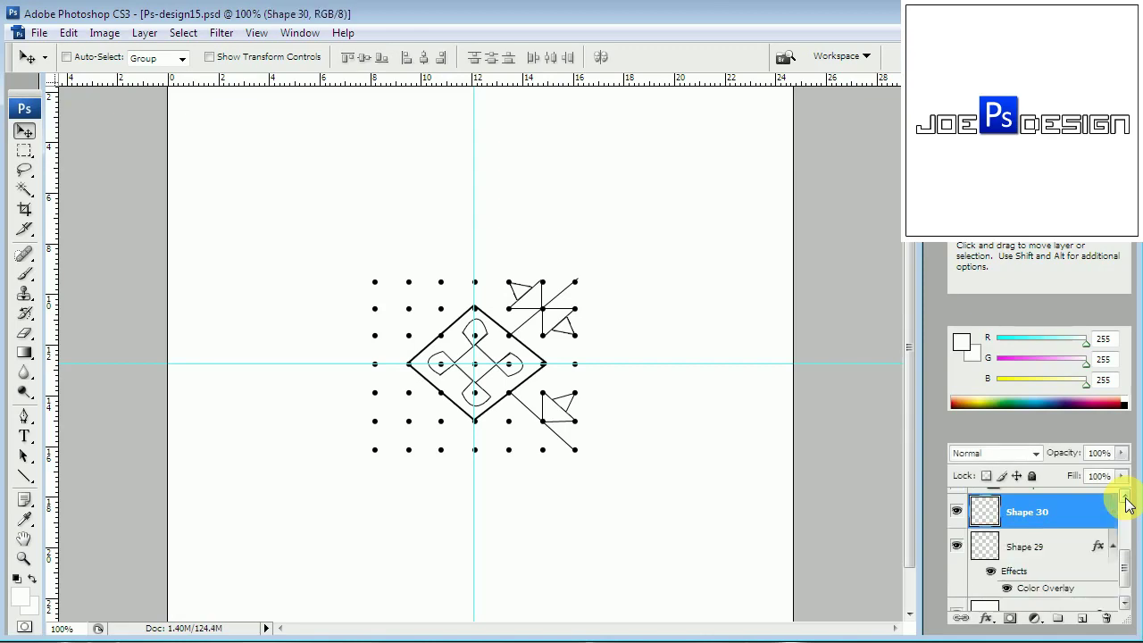
pyautogui.hotkey('ctrl', 't')
pyautogui.press('Return')
# Step: Duplicate the merged triangles and flip the copy horizontally and vertically
pyautogui.hotkey('ctrl', 'j')
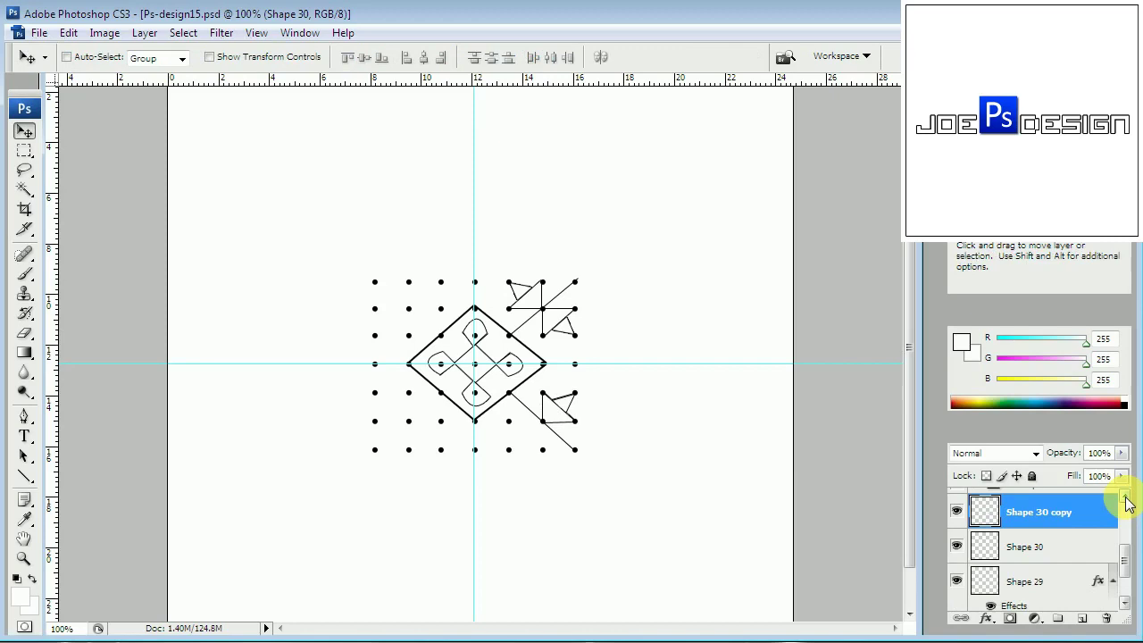
pyautogui.hotkey('ctrl', 't')
pyautogui.rightClick(567, 411)
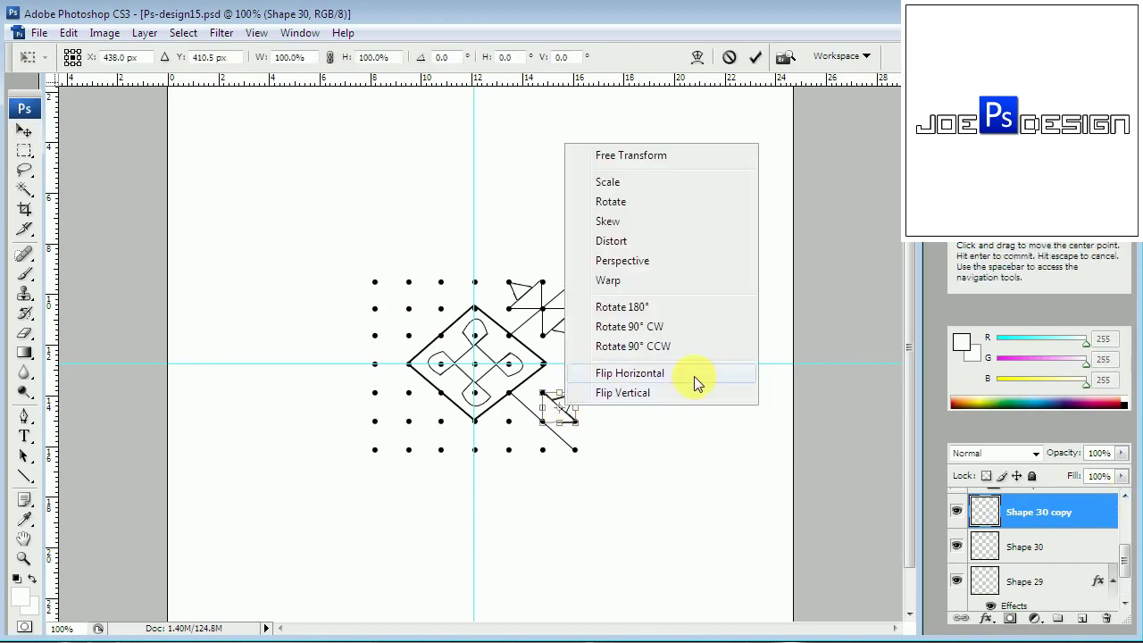
pyautogui.click(694, 376)
pyautogui.rightClick(567, 419)
pyautogui.click(649, 401)
pyautogui.press('Return')
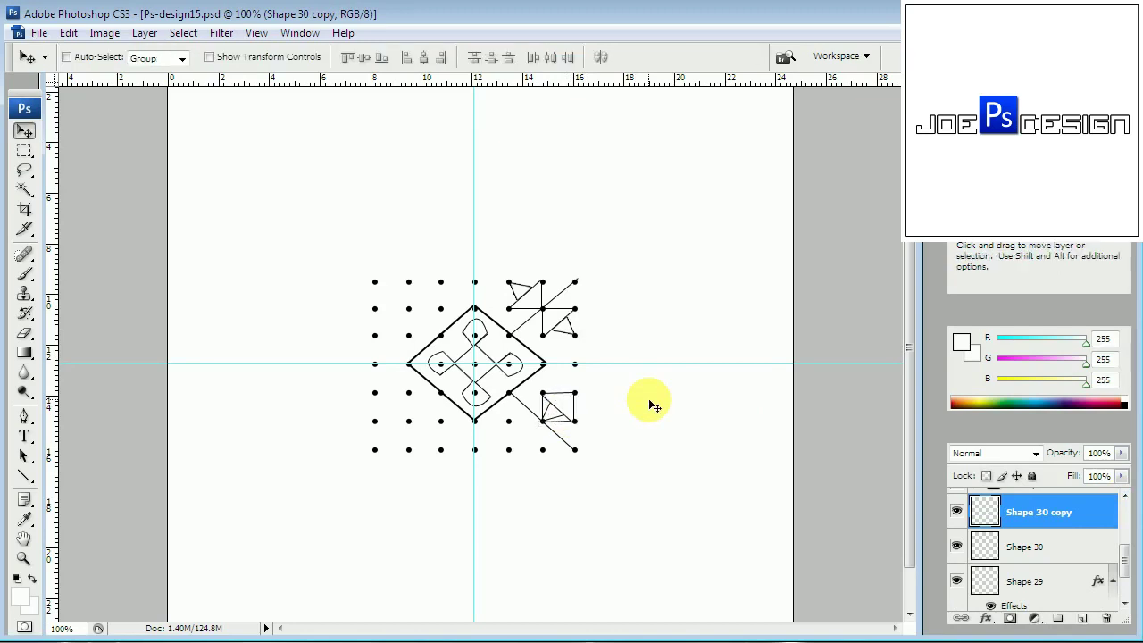
# Step: Nudge the flipped copy down and left onto the dots, then select Shapes 29 and 30
pyautogui.hotkey('shift', 'Down')
pyautogui.hotkey('shift', 'Down')
pyautogui.hotkey('shift', 'Down')
pyautogui.press('Down')
pyautogui.press('Down')
pyautogui.hotkey('shift', 'Left')
pyautogui.hotkey('shift', 'Left')
pyautogui.hotkey('shift', 'Left')
pyautogui.press('Left')
pyautogui.press('Left')
pyautogui.press('Left')
pyautogui.press('Left')
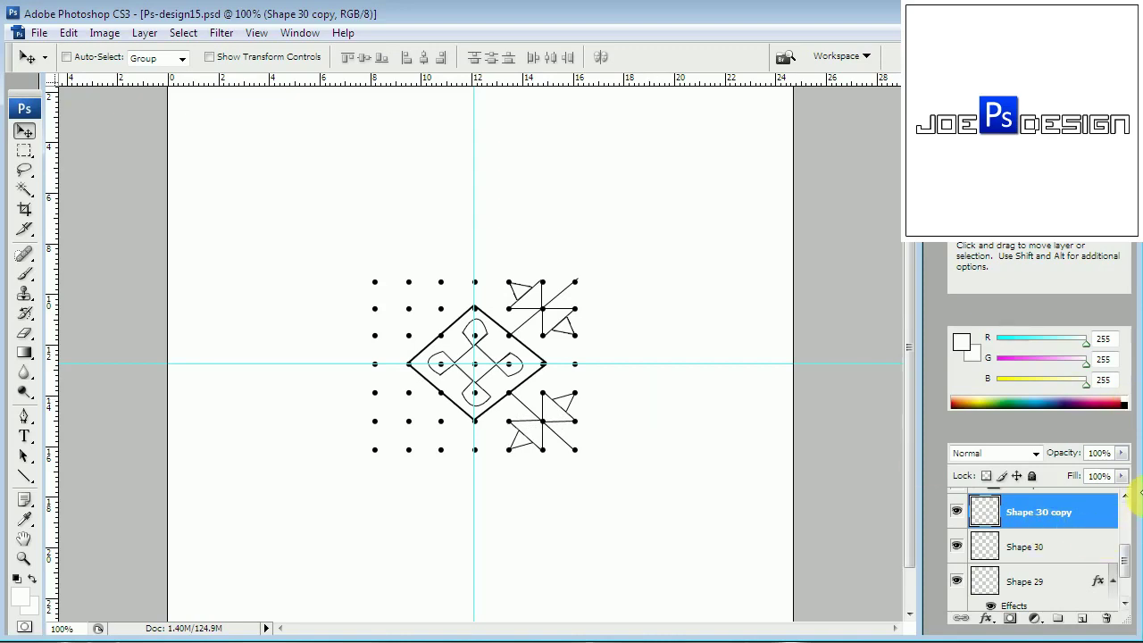
pyautogui.click(1124, 496)
pyautogui.click(1125, 607)
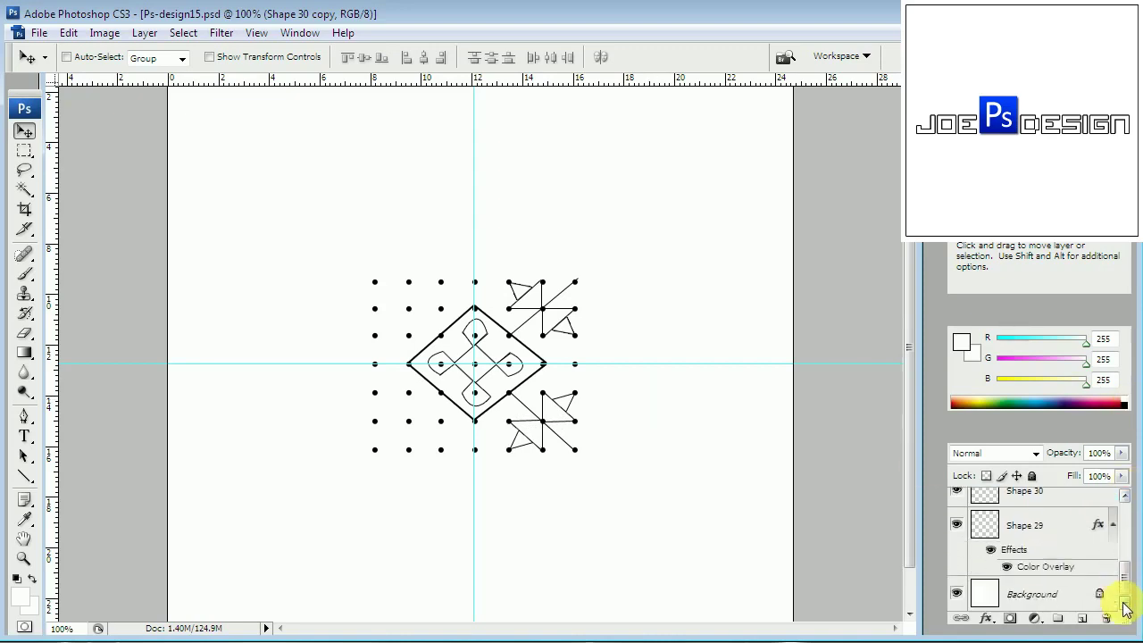
pyautogui.keyDown('shift'); pyautogui.click(1062, 531); pyautogui.keyUp('shift')
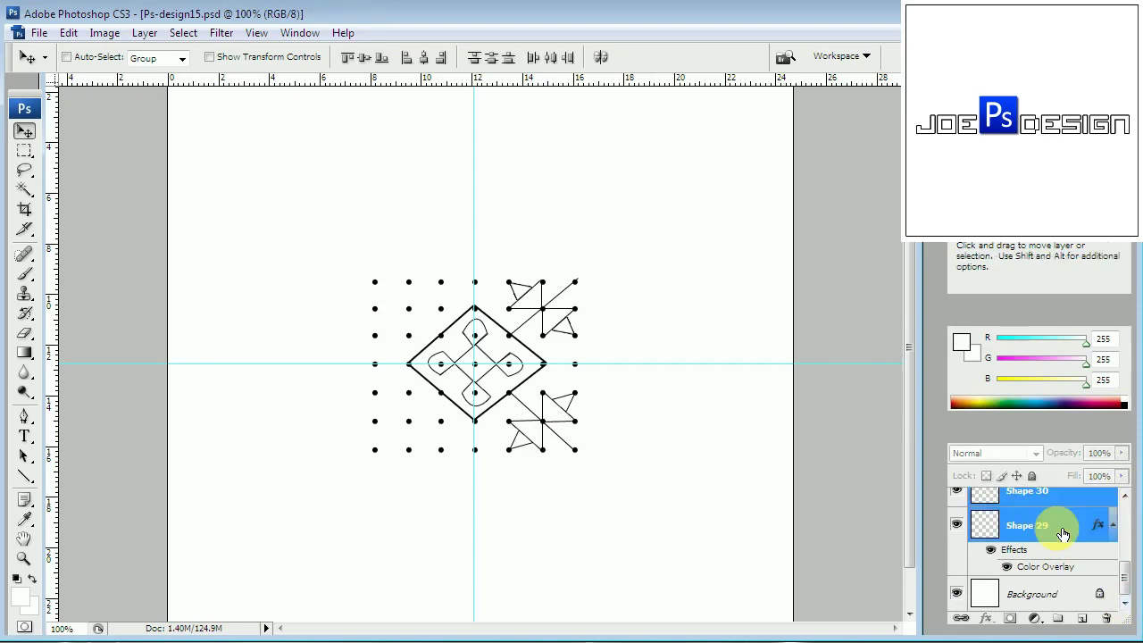
# Step: Group Shape 29 and Shape 30 as Group 7, move it above Group 8, and select both
pyautogui.hotkey('ctrl', 'g')
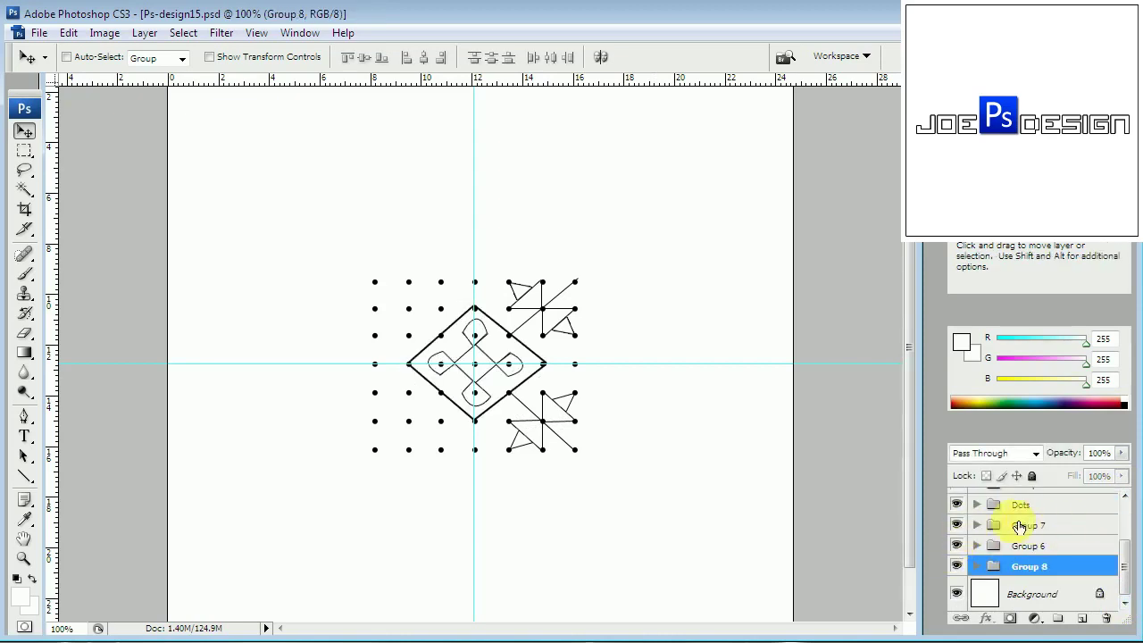
pyautogui.click(1027, 526)
pyautogui.moveTo(1033, 528); pyautogui.dragTo(1034, 560)
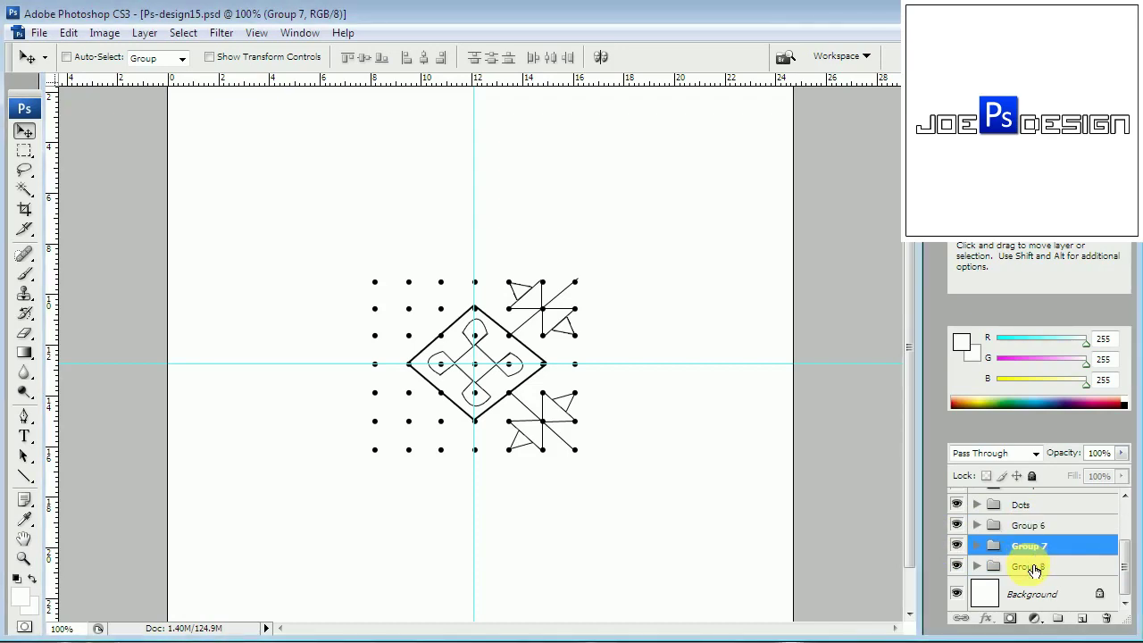
pyautogui.keyDown('shift'); pyautogui.click(1034, 569); pyautogui.keyUp('shift')
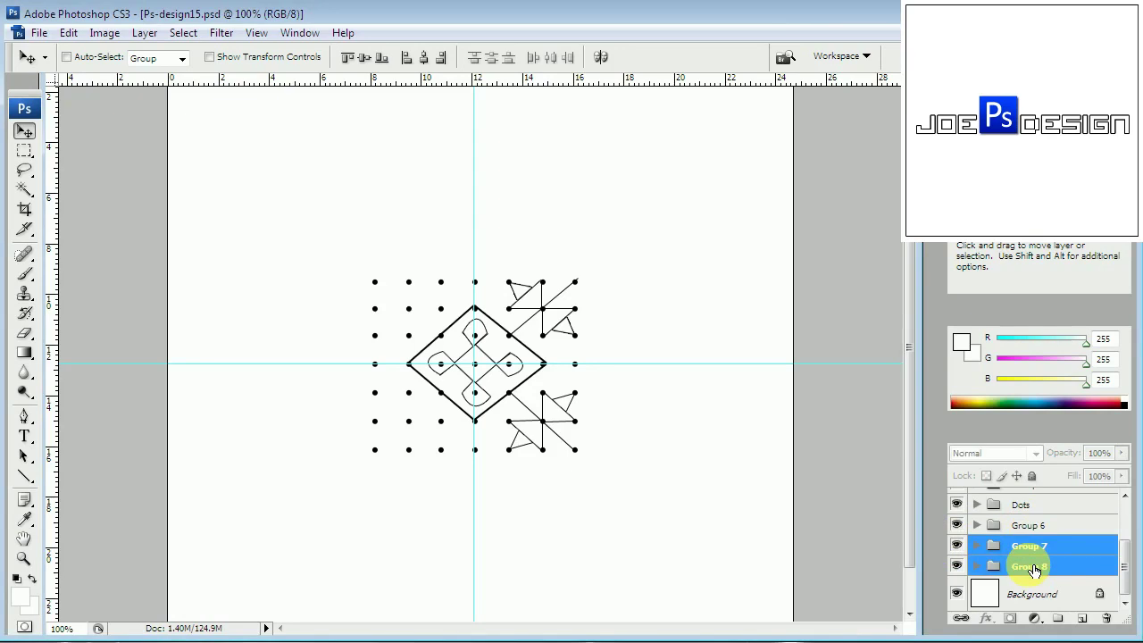
# Step: Duplicate Groups 7 and 8, flip the copies horizontally, and nudge them onto the left dots
pyautogui.hotkey('alt', 'Left')
pyautogui.press('Left')
pyautogui.press('Left')
pyautogui.press('Left')
pyautogui.hotkey('ctrl', 't')
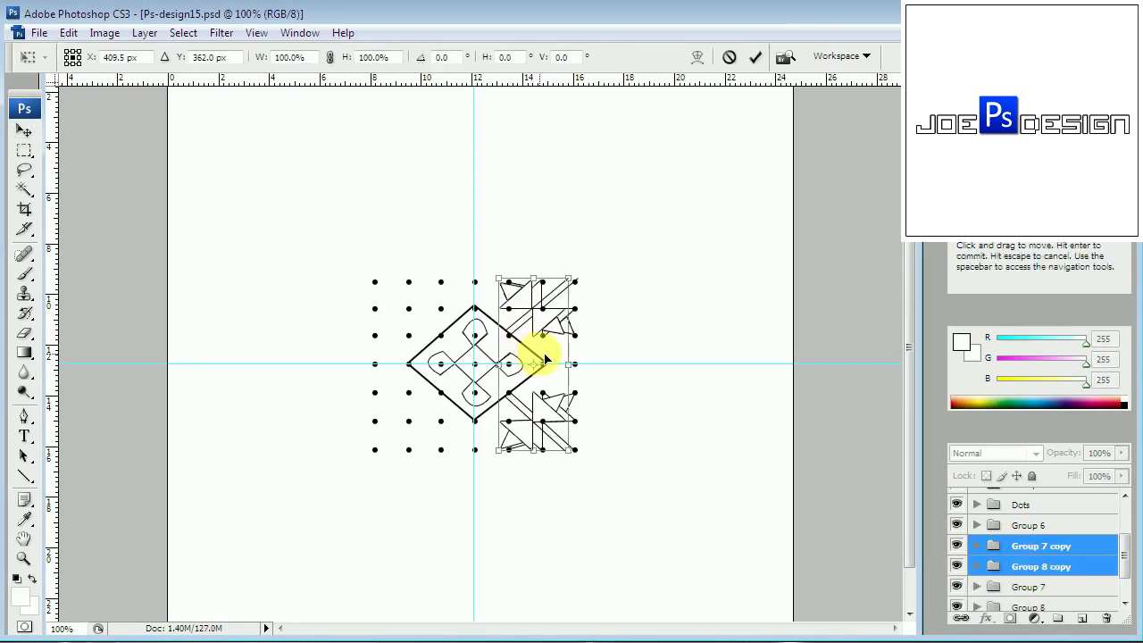
pyautogui.rightClick(545, 358)
pyautogui.click(641, 582)
pyautogui.hotkey('shift', 'Left')
pyautogui.hotkey('shift', 'Left')
pyautogui.hotkey('shift', 'Left')
pyautogui.hotkey('shift', 'Left')
pyautogui.hotkey('shift', 'Left')
pyautogui.hotkey('shift', 'Left')
pyautogui.hotkey('shift', 'Left')
pyautogui.hotkey('shift', 'Left')
pyautogui.hotkey('shift', 'Left')
pyautogui.press('Left')
pyautogui.press('Left')
pyautogui.press('Left')
pyautogui.hotkey('shift', 'Left')
pyautogui.hotkey('shift', 'Left')
pyautogui.hotkey('shift', 'Left')
pyautogui.press('Left')
pyautogui.press('Left')
pyautogui.press('Left')
pyautogui.press('Left')
pyautogui.press('Left')
pyautogui.press('Left')
pyautogui.press('Left')
pyautogui.press('Return')
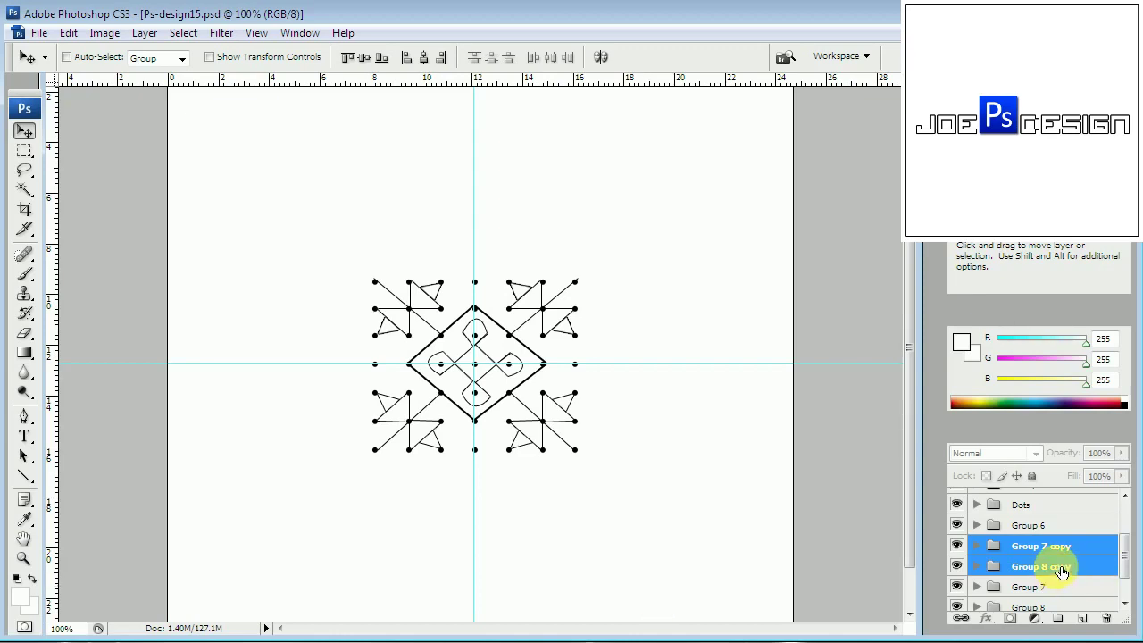
pyautogui.click(1054, 606)
# Step: Draw a small ellipse around the top-left corner dot and rasterize its Shape 31 layer
pyautogui.click(24, 476)
pyautogui.click(84, 506)
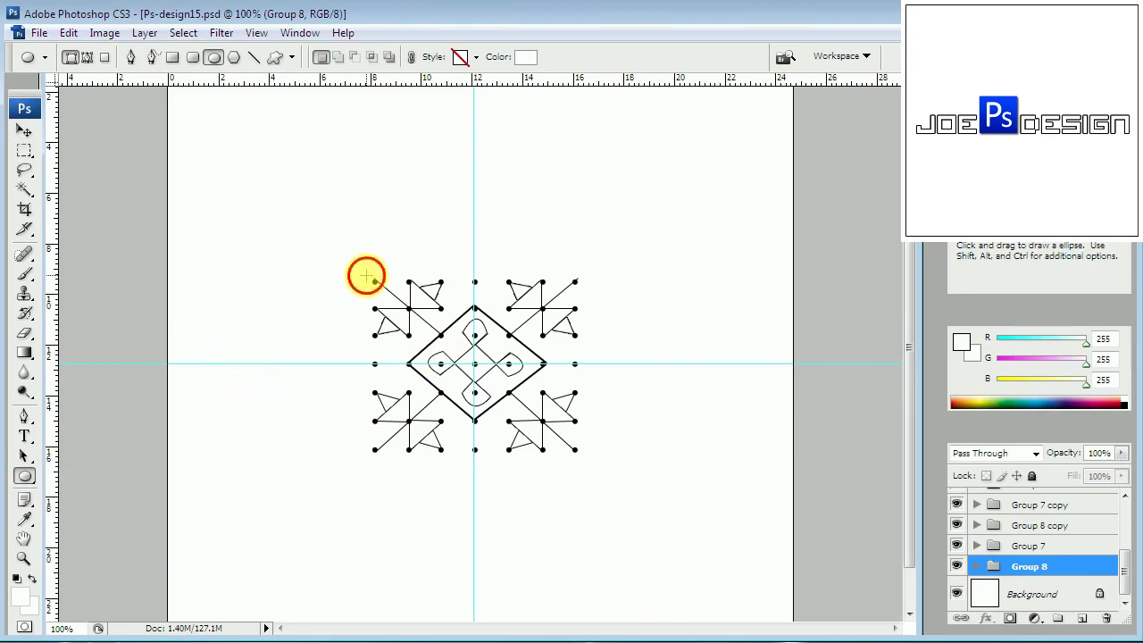
pyautogui.moveTo(366, 277); pyautogui.dragTo(379, 290)
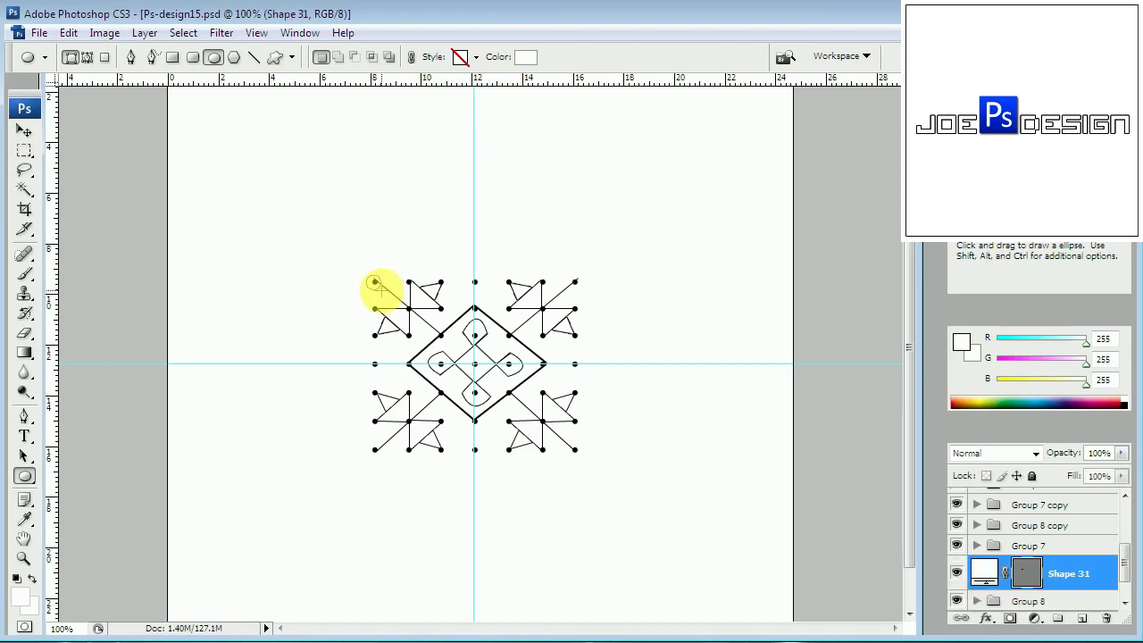
pyautogui.click(1108, 572)
pyautogui.rightClick(1107, 572)
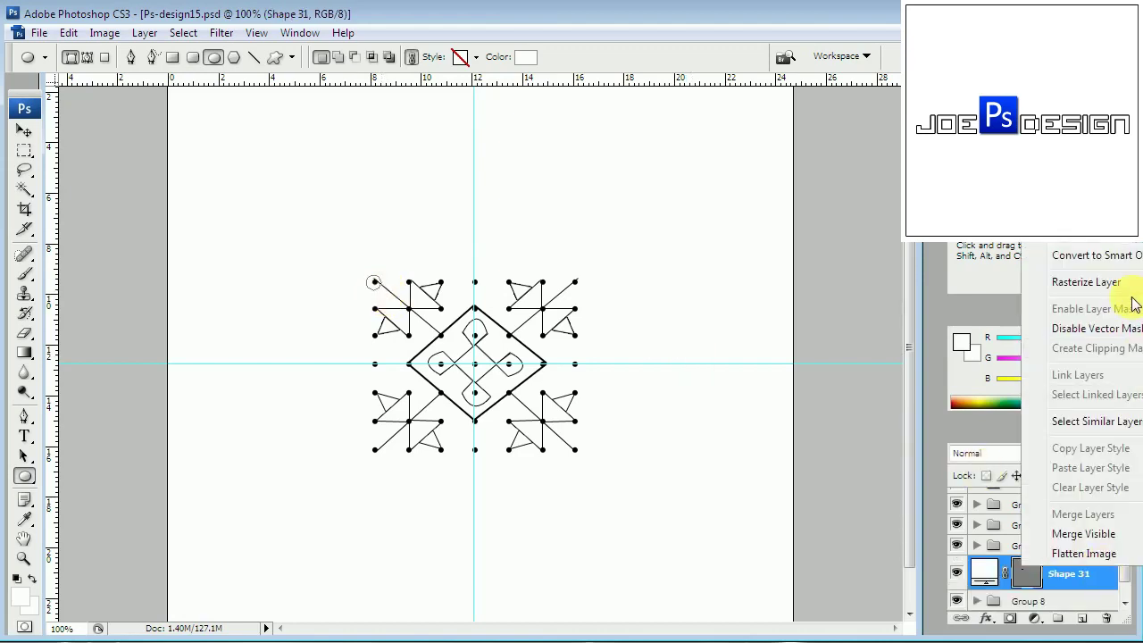
pyautogui.click(1116, 281)
# Step: Give the circle a 2 px black stroke
pyautogui.click(988, 618)
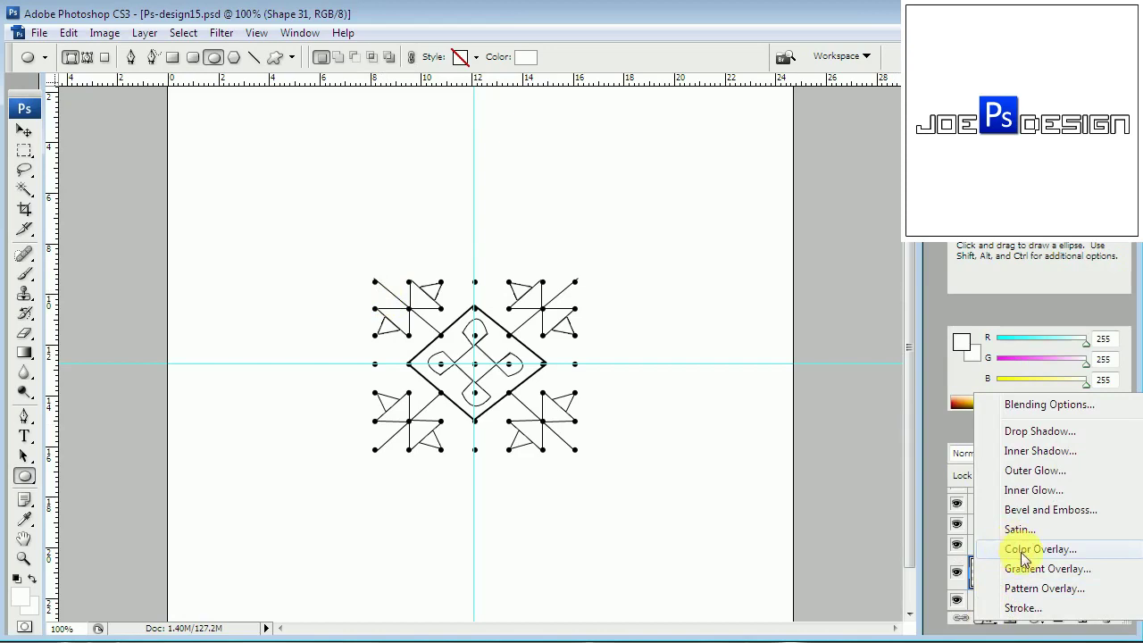
pyautogui.click(1020, 607)
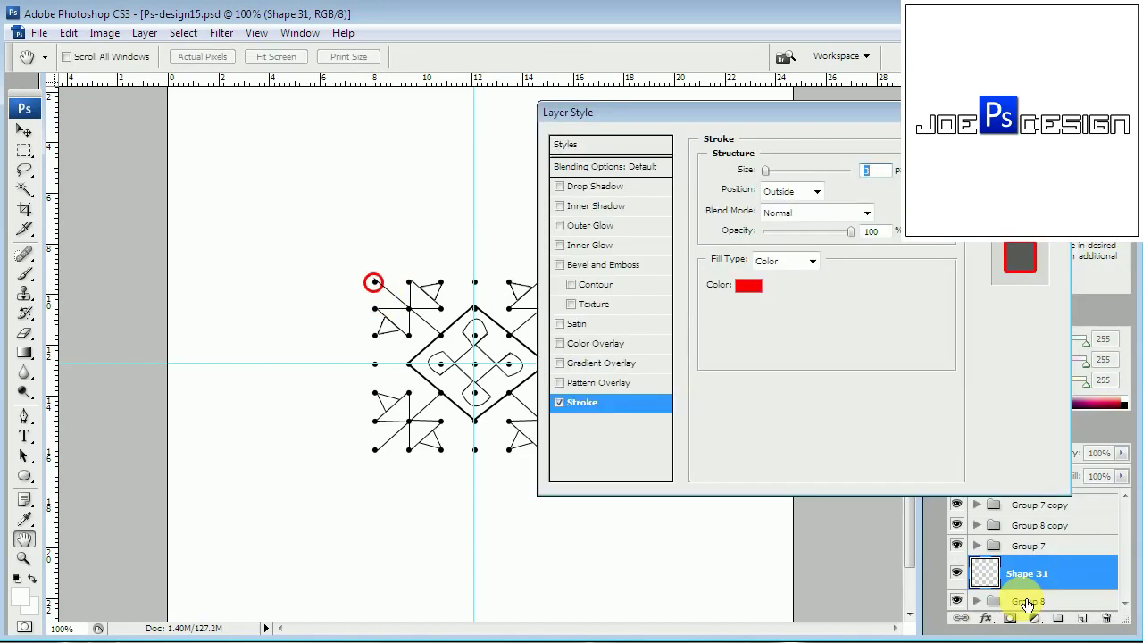
pyautogui.write('1')
pyautogui.write('2')
pyautogui.click(749, 285)
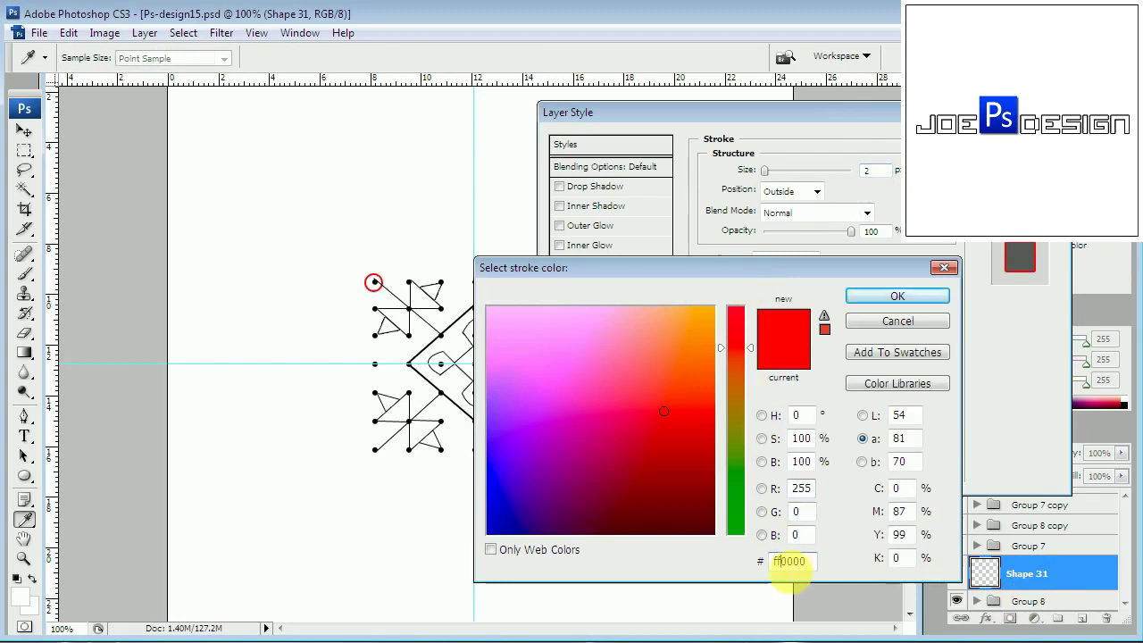
pyautogui.press('BackSpace')
pyautogui.click(897, 295)
pyautogui.click(1018, 132)
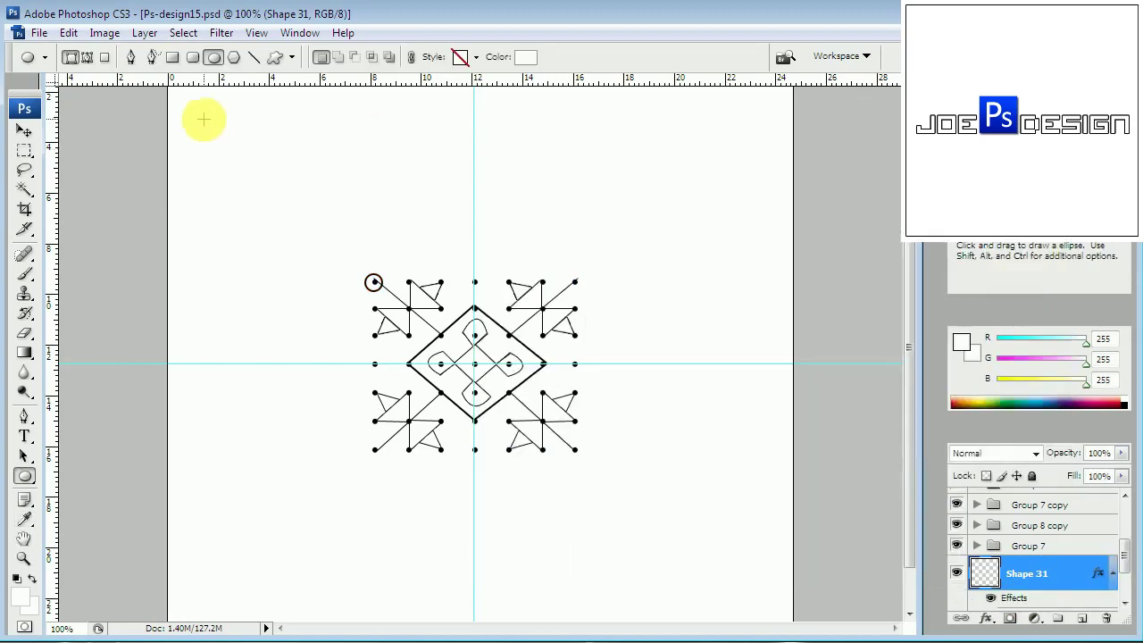
# Step: Copy the circle to the top-right dot, then copy both top circles down to the bottom corners
pyautogui.click(24, 131)
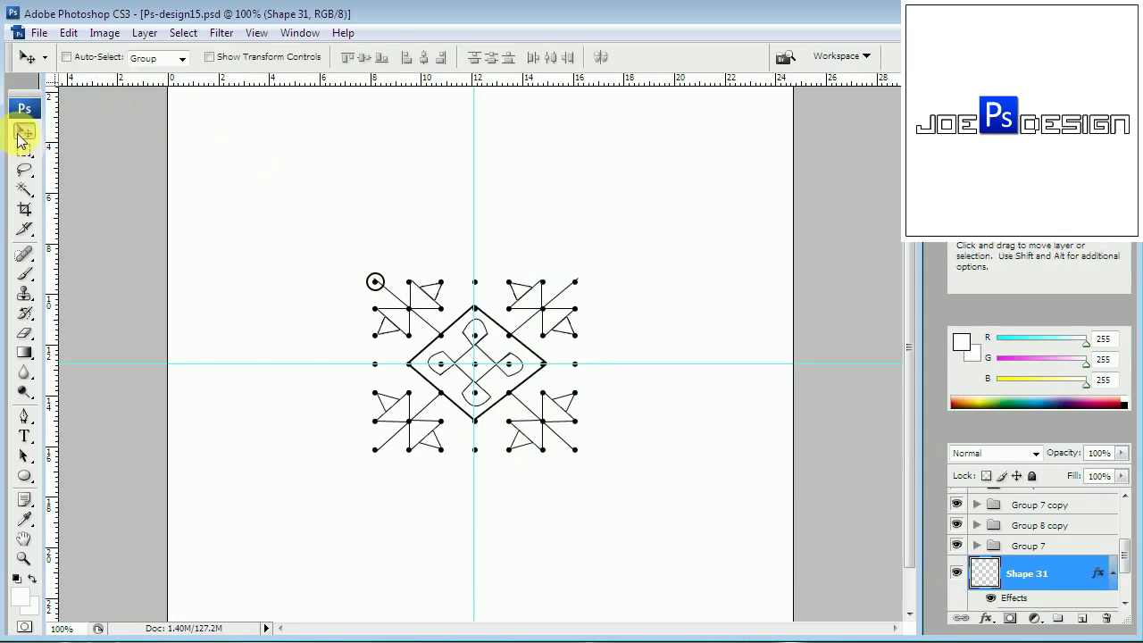
pyautogui.hotkey('shift', 'alt', 'Right')
pyautogui.hotkey('shift', 'alt', 'Right')
pyautogui.hotkey('shift', 'alt', 'Right')
pyautogui.hotkey('shift', 'alt', 'Right')
pyautogui.hotkey('shift', 'alt', 'Right')
pyautogui.hotkey('shift', 'alt', 'Right')
pyautogui.hotkey('shift', 'alt', 'Right')
pyautogui.hotkey('shift', 'alt', 'Right')
pyautogui.hotkey('shift', 'alt', 'Right')
pyautogui.hotkey('shift', 'Right')
pyautogui.hotkey('shift', 'Right')
pyautogui.hotkey('shift', 'Right')
pyautogui.hotkey('shift', 'Right')
pyautogui.hotkey('shift', 'Right')
pyautogui.hotkey('shift', 'Right')
pyautogui.hotkey('shift', 'Right')
pyautogui.hotkey('shift', 'Right')
pyautogui.hotkey('shift', 'Right')
pyautogui.hotkey('shift', 'Right')
pyautogui.hotkey('shift', 'Right')
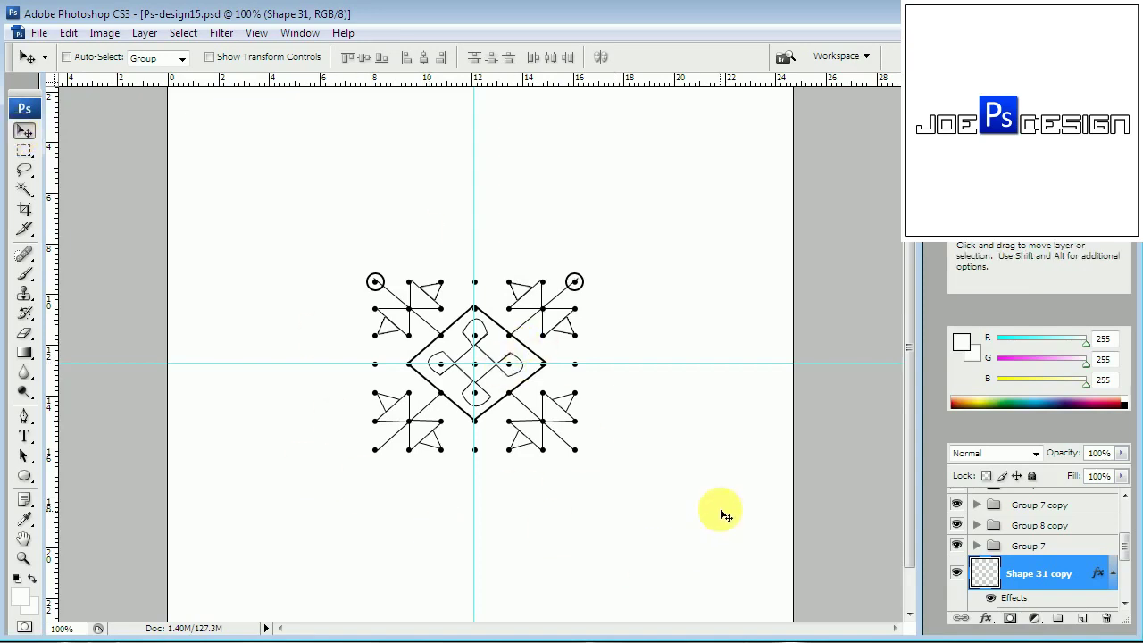
pyautogui.scroll(-2, 1118, 616)
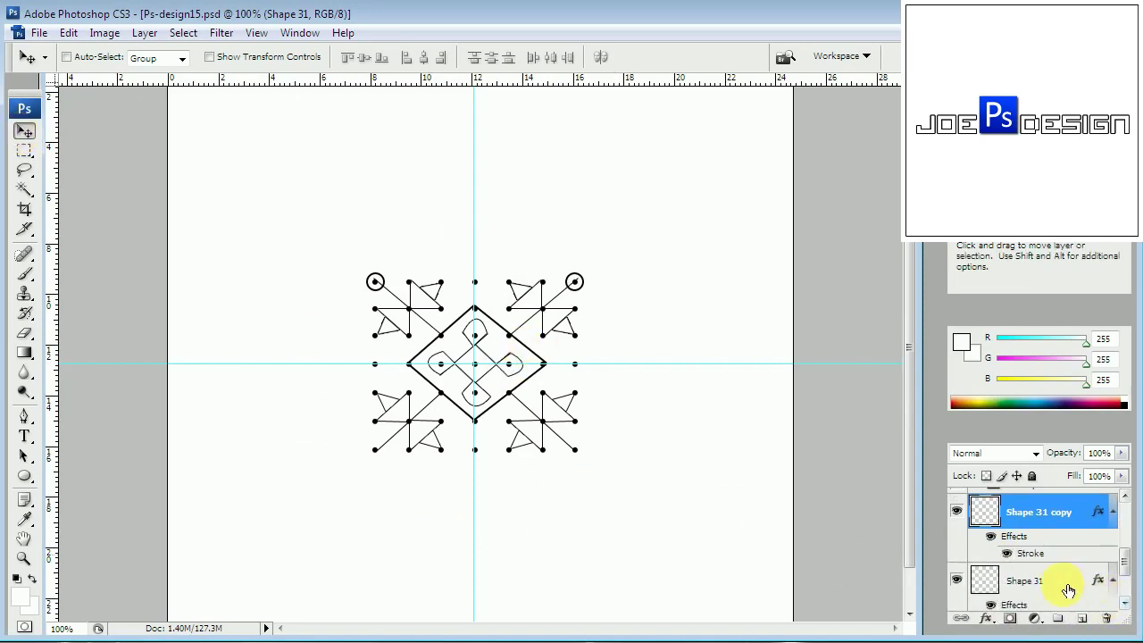
pyautogui.click(956, 581)
pyautogui.click(956, 510)
pyautogui.click(956, 511)
pyautogui.keyDown('shift'); pyautogui.click(1052, 586); pyautogui.keyUp('shift')
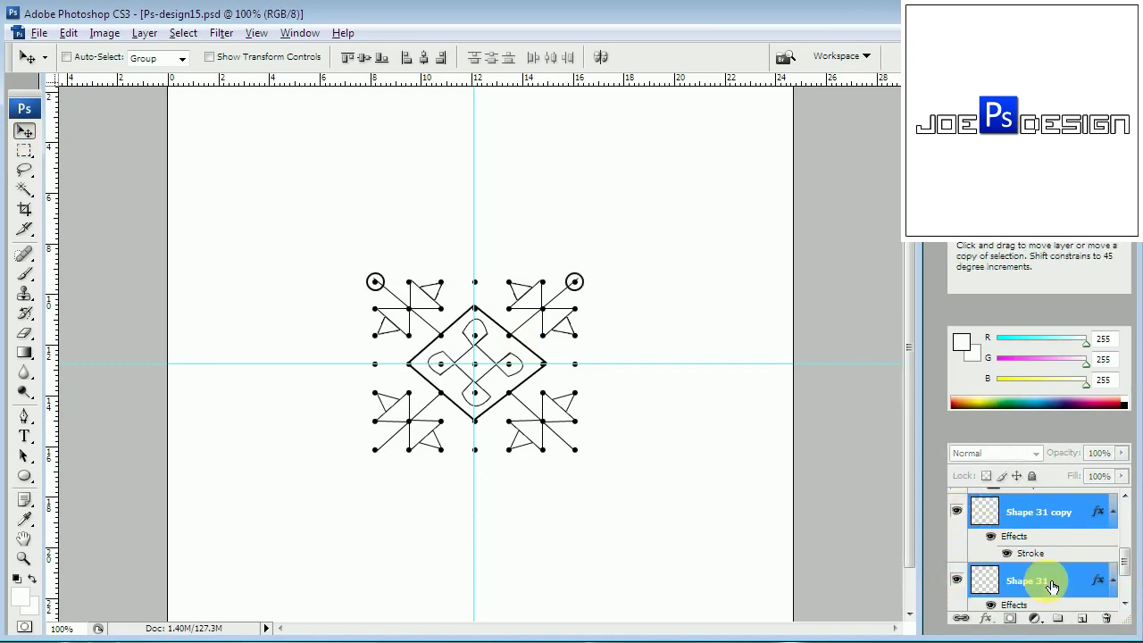
pyautogui.hotkey('alt', 'shift', 'Down')
pyautogui.hotkey('shift', 'Down')
pyautogui.hotkey('shift', 'Down')
pyautogui.hotkey('shift', 'Down')
pyautogui.hotkey('shift', 'Down')
pyautogui.hotkey('shift', 'Down')
pyautogui.hotkey('shift', 'Down')
pyautogui.hotkey('shift', 'Down')
pyautogui.hotkey('shift', 'Down')
pyautogui.hotkey('shift', 'Down')
pyautogui.hotkey('shift', 'Down')
pyautogui.hotkey('shift', 'Down')
pyautogui.hotkey('shift', 'Down')
pyautogui.hotkey('shift', 'Down')
pyautogui.hotkey('shift', 'Down')
pyautogui.hotkey('shift', 'Down')
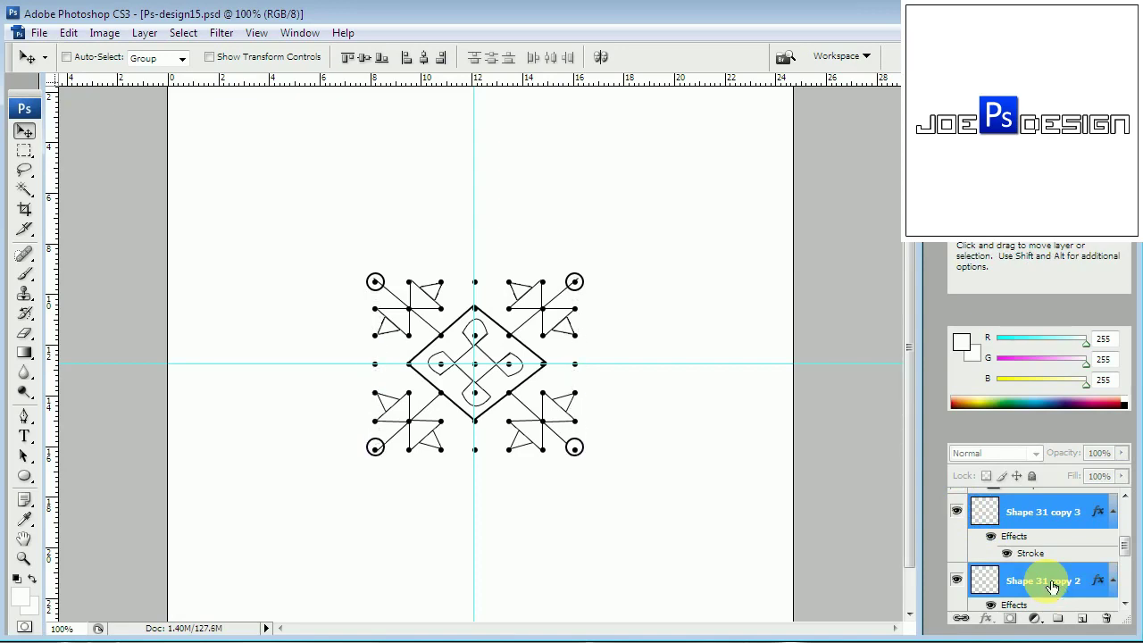
pyautogui.press('Down')
# Step: Group the corner circle layers into Group 9 and drag the guide off the canvas
pyautogui.scroll(3, 1125, 500)
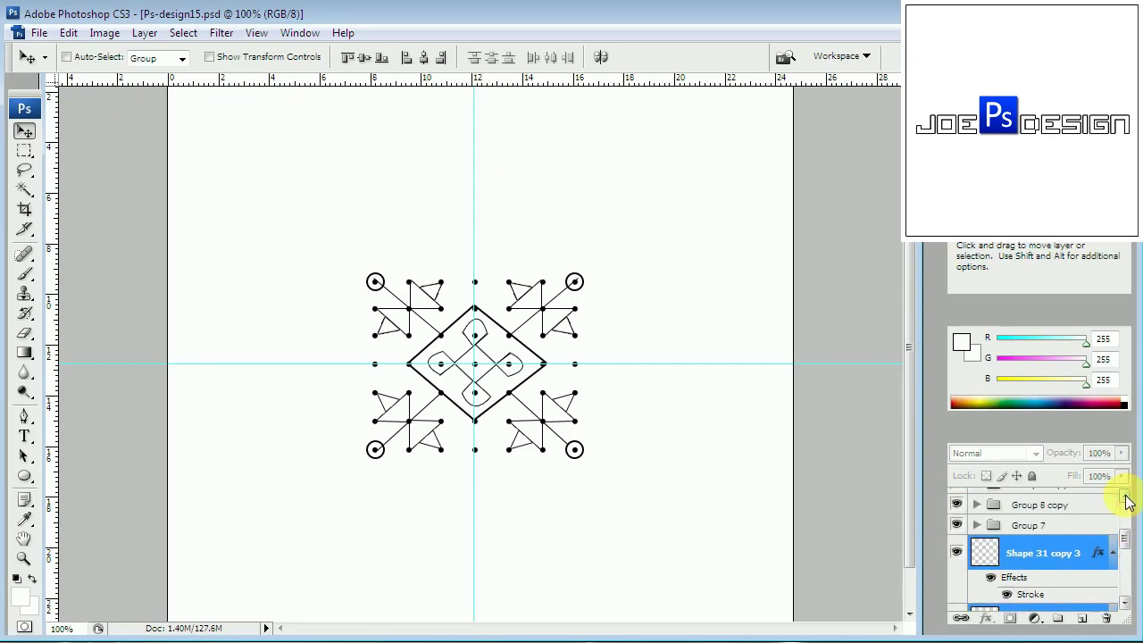
pyautogui.scroll(-3, 1126, 576)
pyautogui.scroll(-3, 1126, 598)
pyautogui.click(1124, 603)
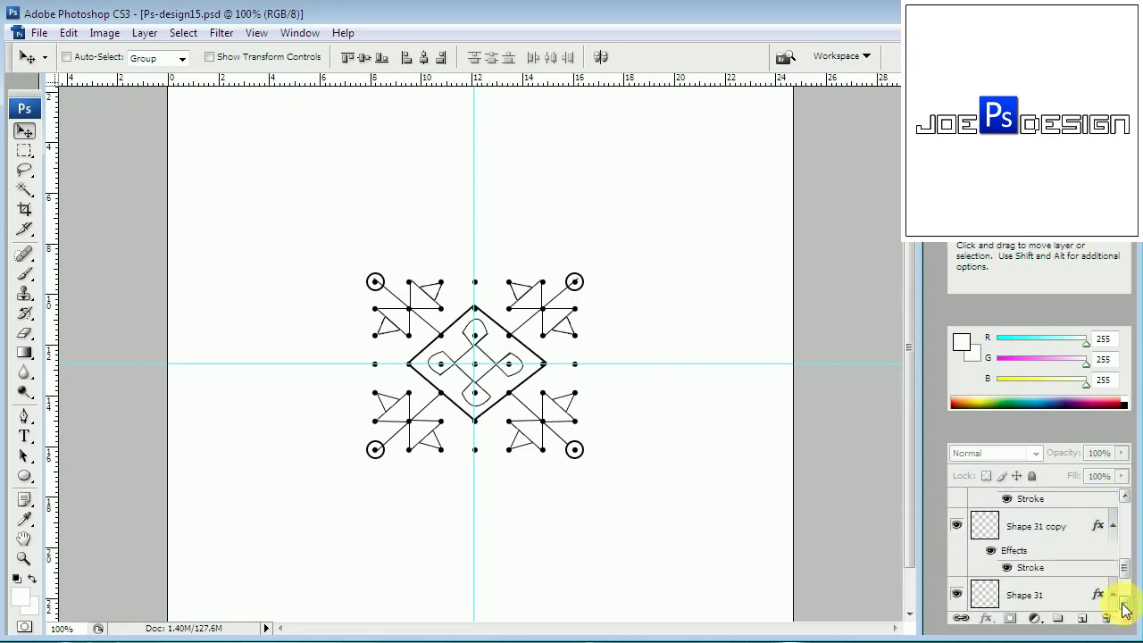
pyautogui.click(1079, 533)
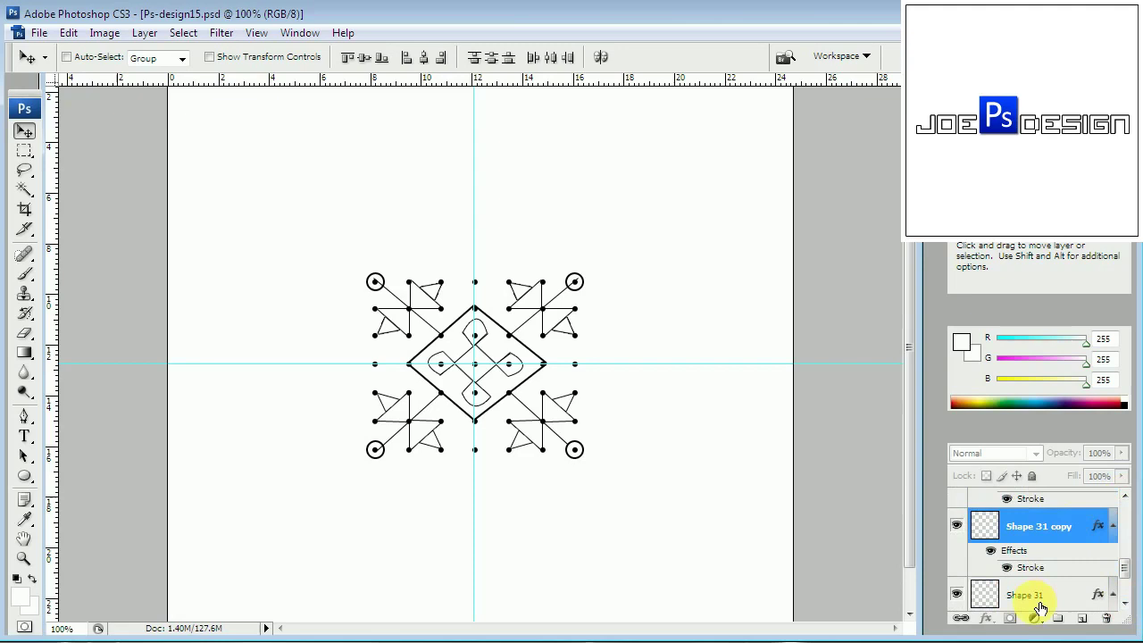
pyautogui.keyDown('shift'); pyautogui.click(1041, 603); pyautogui.keyUp('shift')
pyautogui.hotkey('ctrl', 'g')
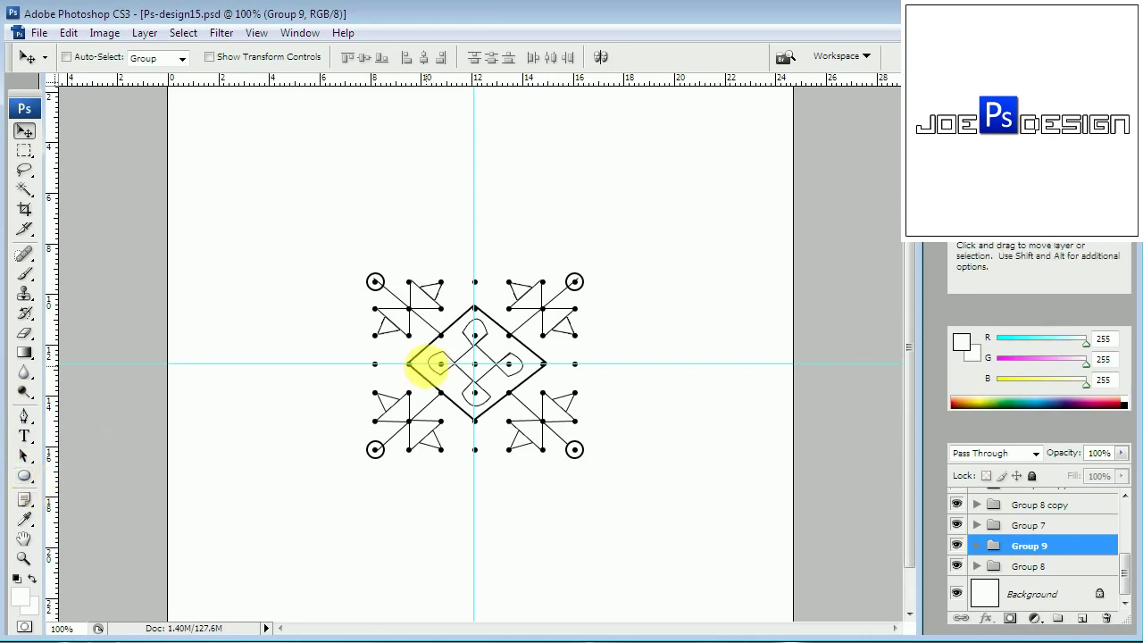
pyautogui.moveTo(421, 363)
pyautogui.mouseDown()
pyautogui.moveTo(471, 81)
pyautogui.moveTo(54, 93)
pyautogui.mouseUp()
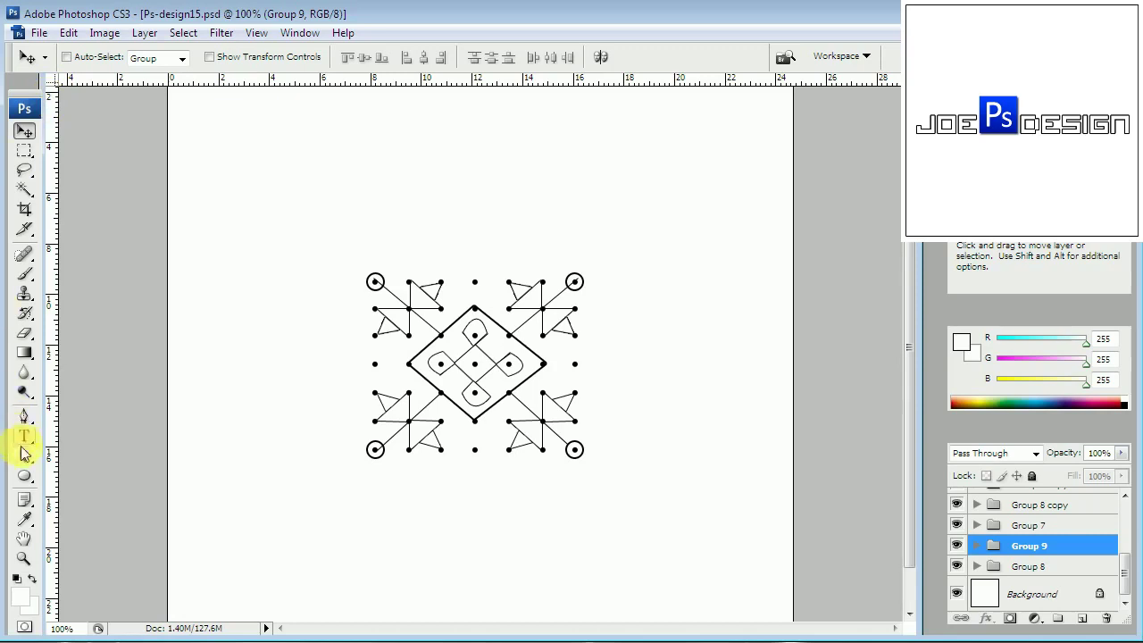
pyautogui.moveTo(24, 476); pyautogui.dragTo(90, 547)
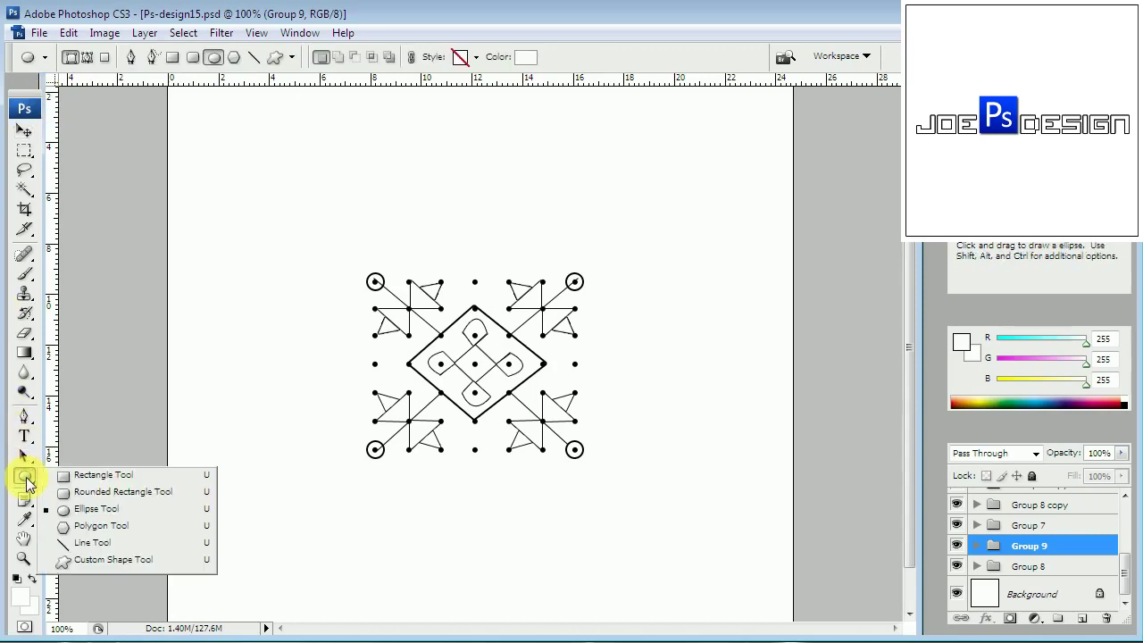
# Step: Draw a short vertical line from the top-middle dot down to the diamond and rasterize it
pyautogui.click(89, 546)
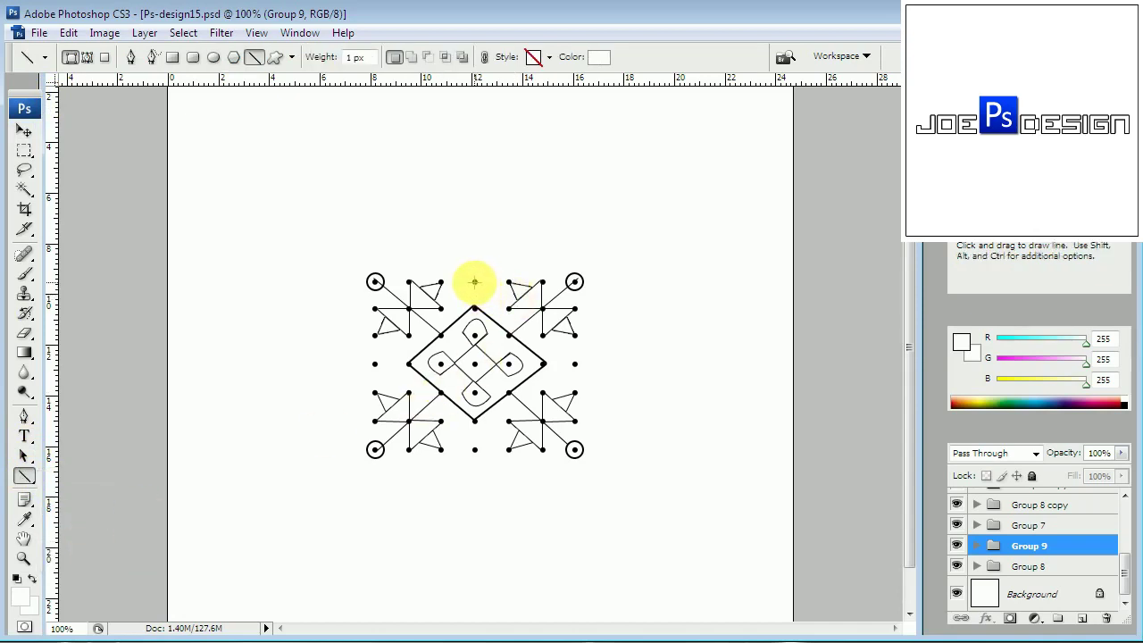
pyautogui.moveTo(474, 282); pyautogui.dragTo(474, 309)
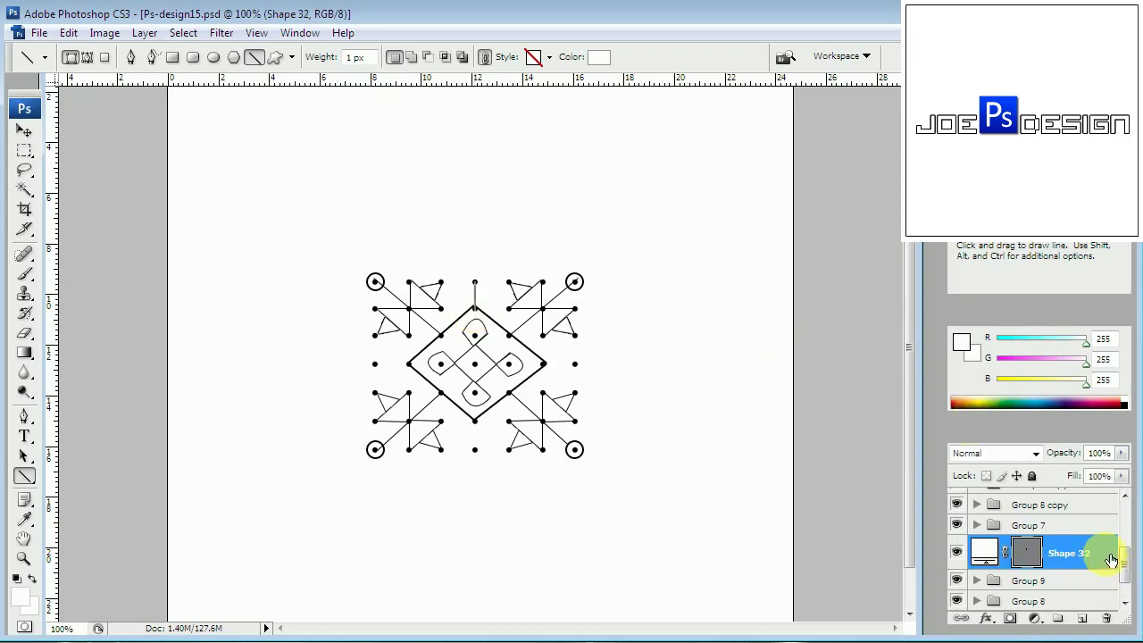
pyautogui.rightClick(1111, 559)
pyautogui.click(1040, 269)
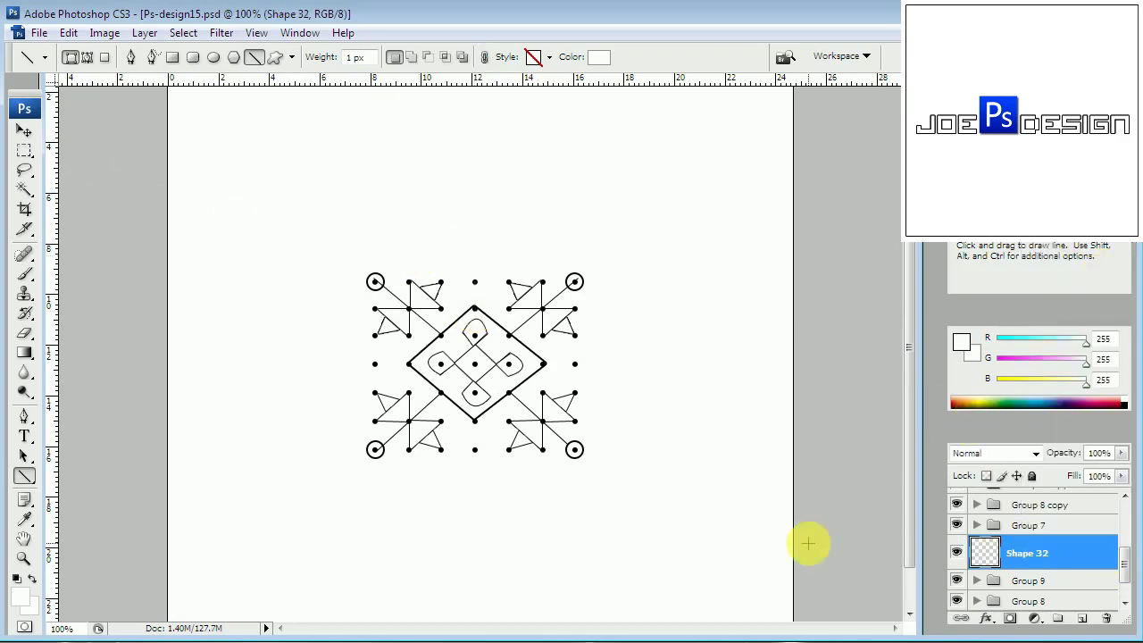
# Step: Give the Shape 32 connector line a black (000000) colour overlay
pyautogui.click(987, 618)
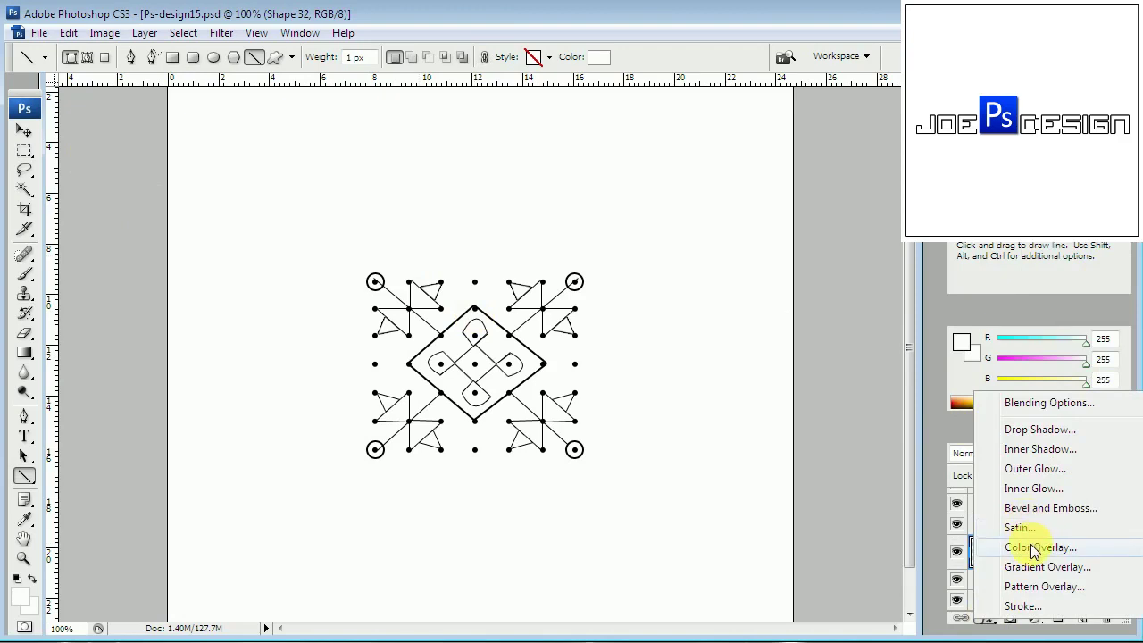
pyautogui.click(1034, 547)
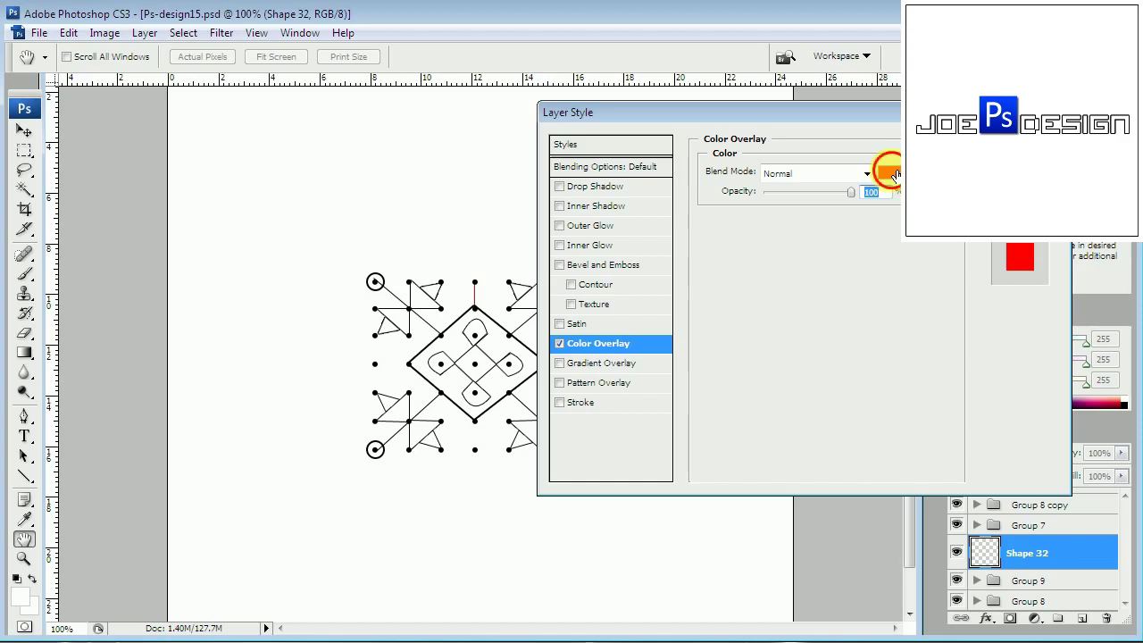
pyautogui.click(890, 174)
pyautogui.doubleClick(790, 561)
pyautogui.write('00f000000000')
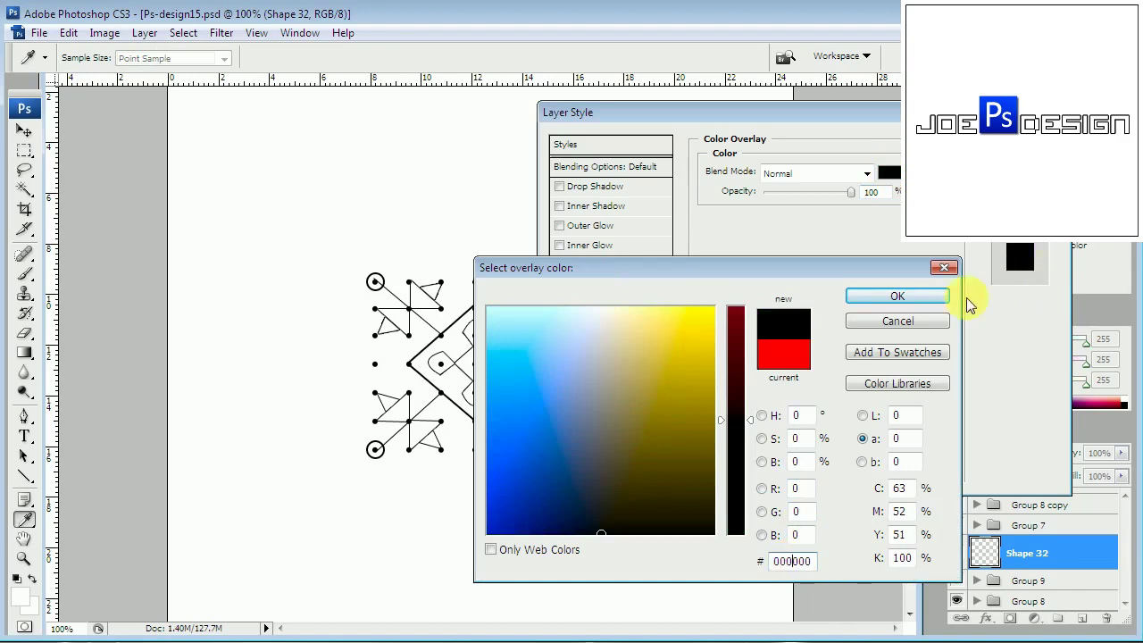
pyautogui.click(938, 298)
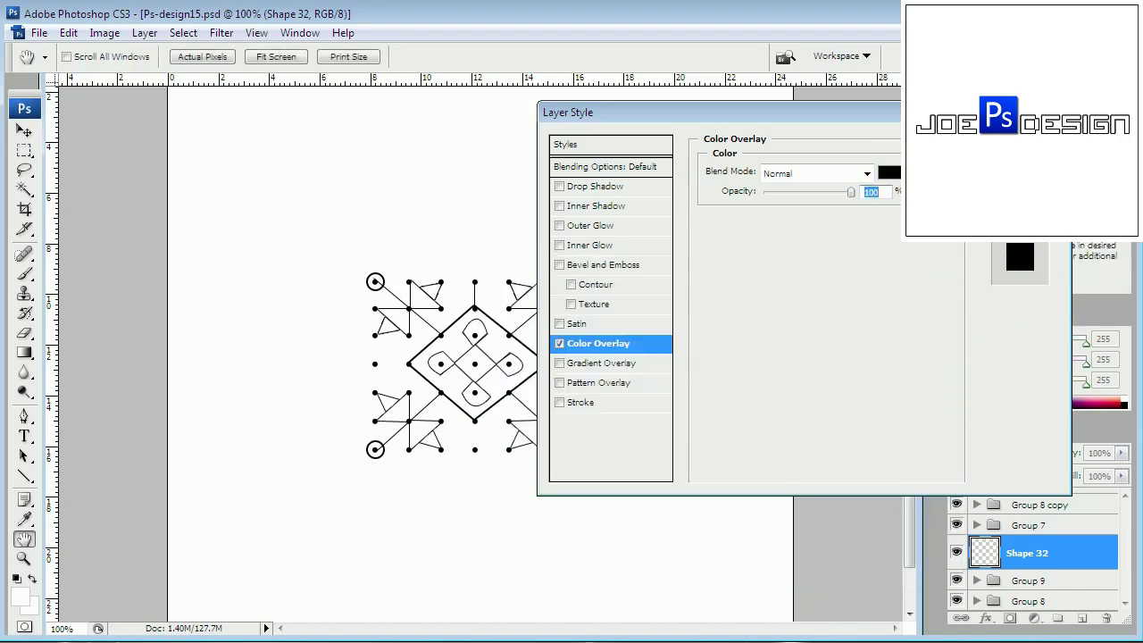
pyautogui.press('Return')
pyautogui.click(25, 130)
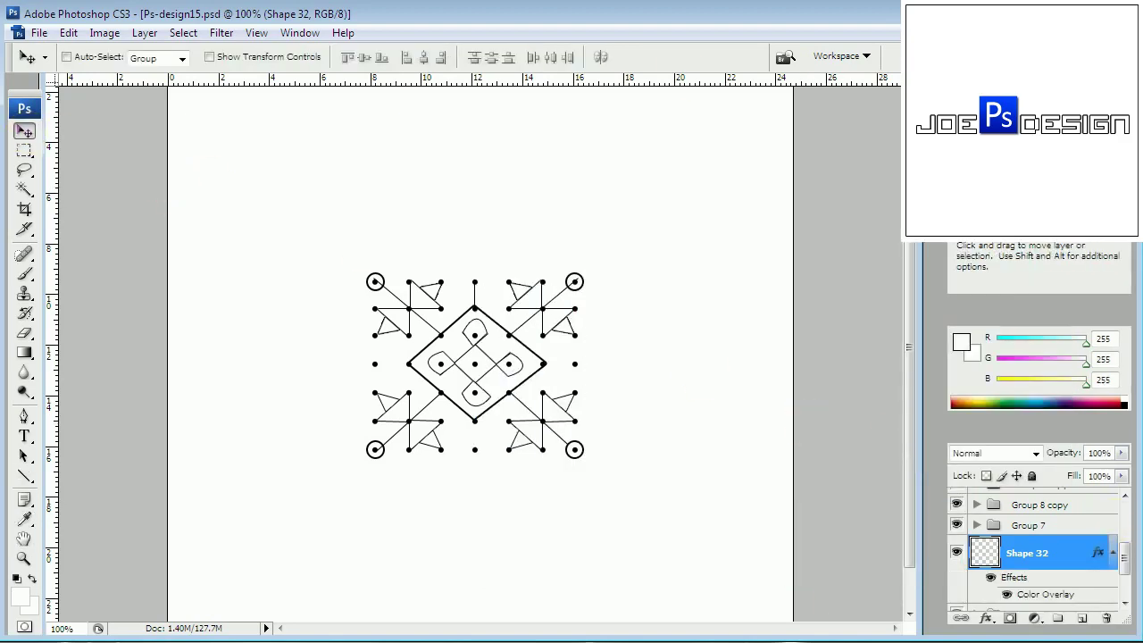
# Step: Duplicate Shape 32 as the bottom connector below the diamond and toggle its visibility to check placement
pyautogui.click(1125, 604)
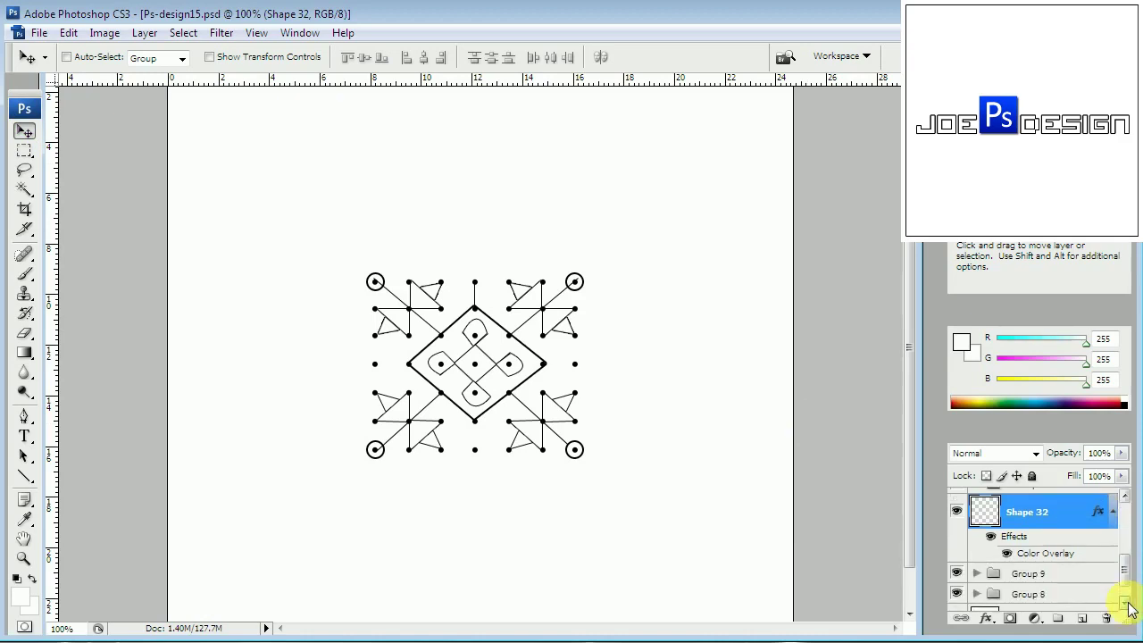
pyautogui.click(1125, 497)
pyautogui.press('alt')
pyautogui.hotkey('alt', 'Up')
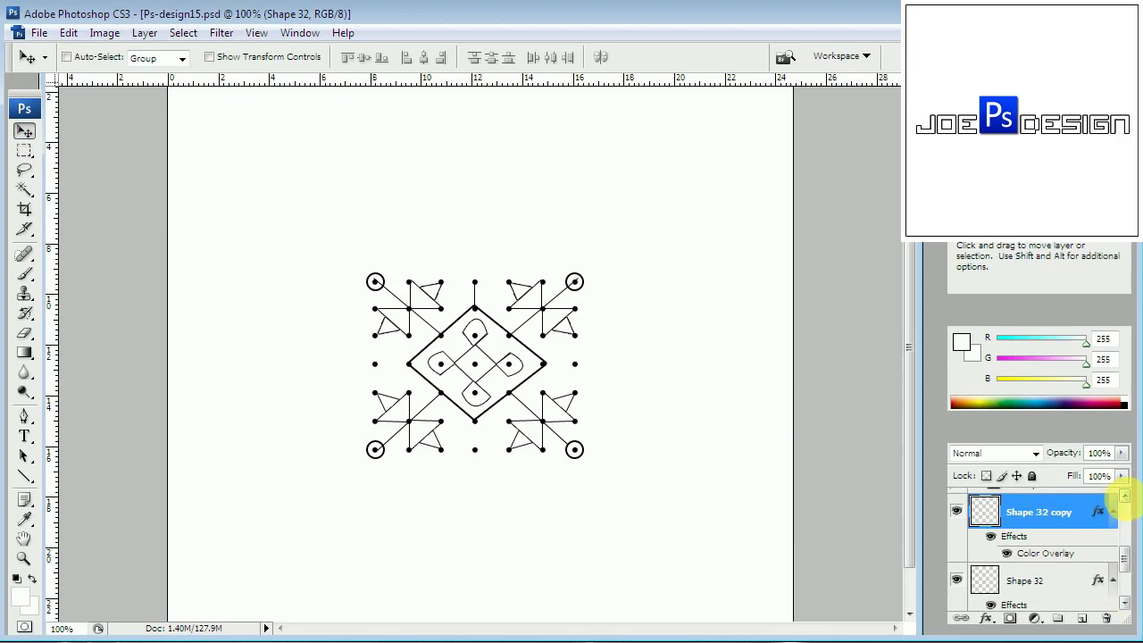
pyautogui.click(1125, 497)
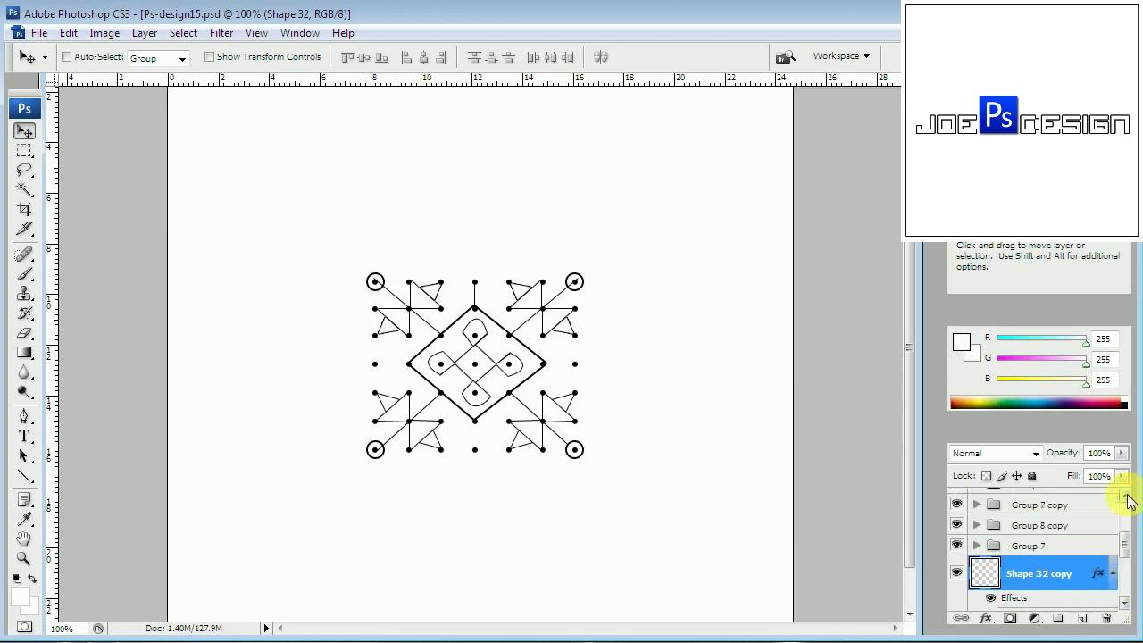
pyautogui.click(971, 576)
pyautogui.click(958, 573)
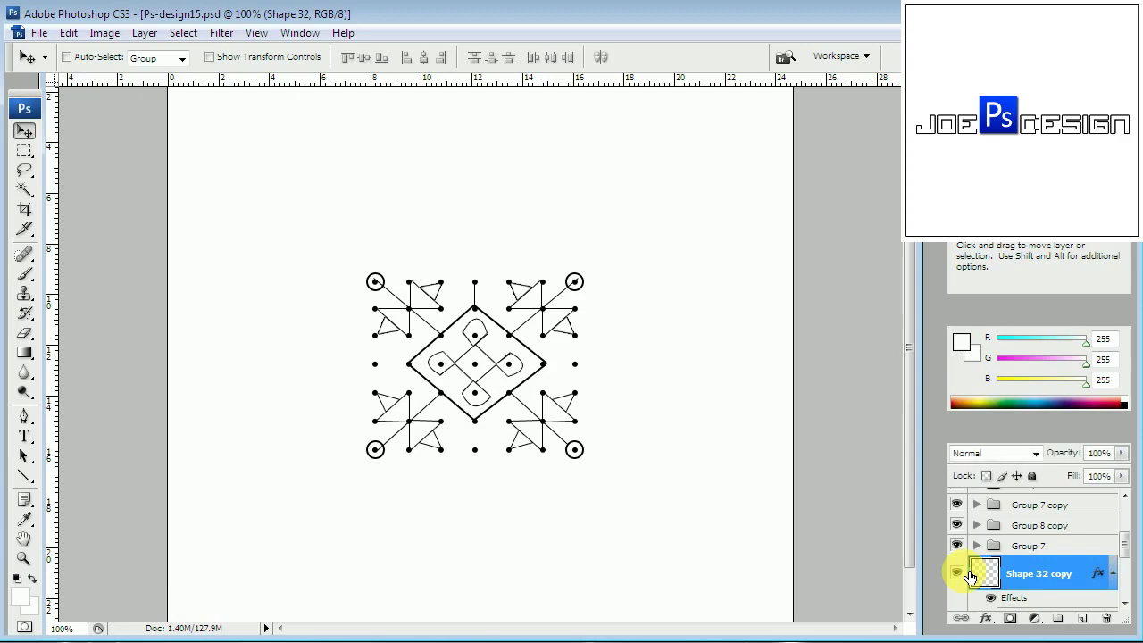
pyautogui.click(957, 574)
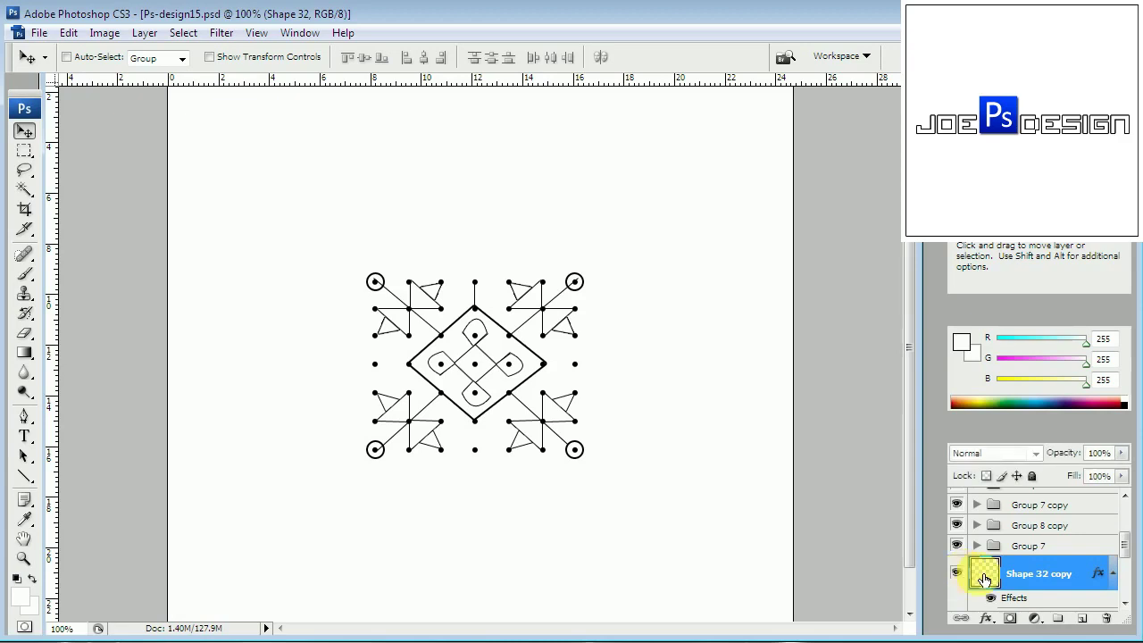
pyautogui.click(1125, 604)
pyautogui.click(1125, 603)
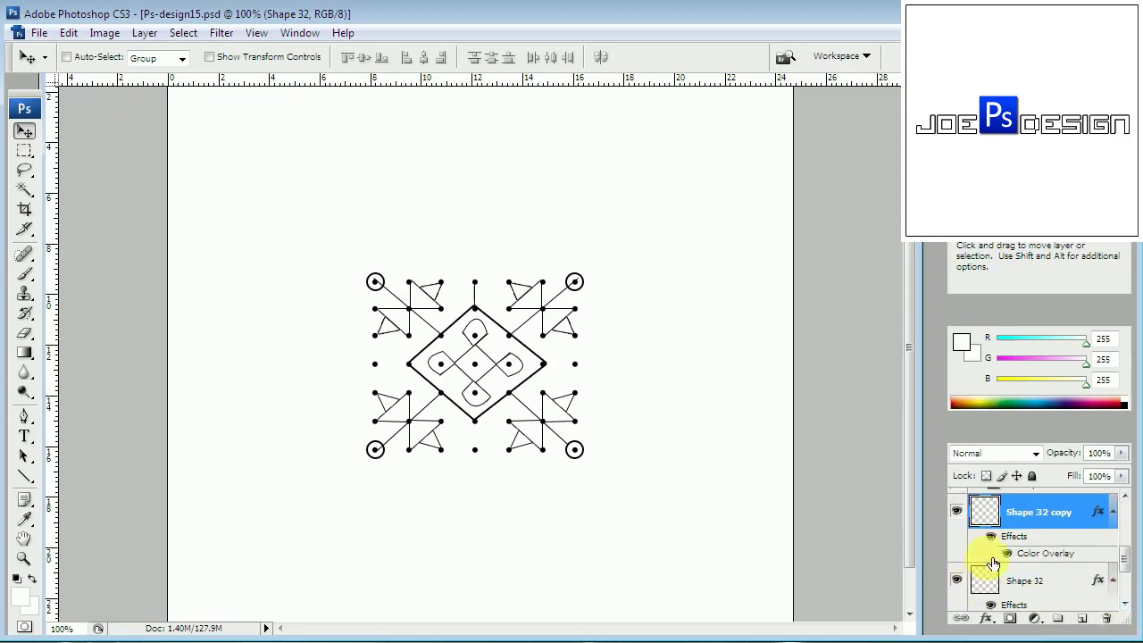
pyautogui.click(958, 512)
pyautogui.click(962, 514)
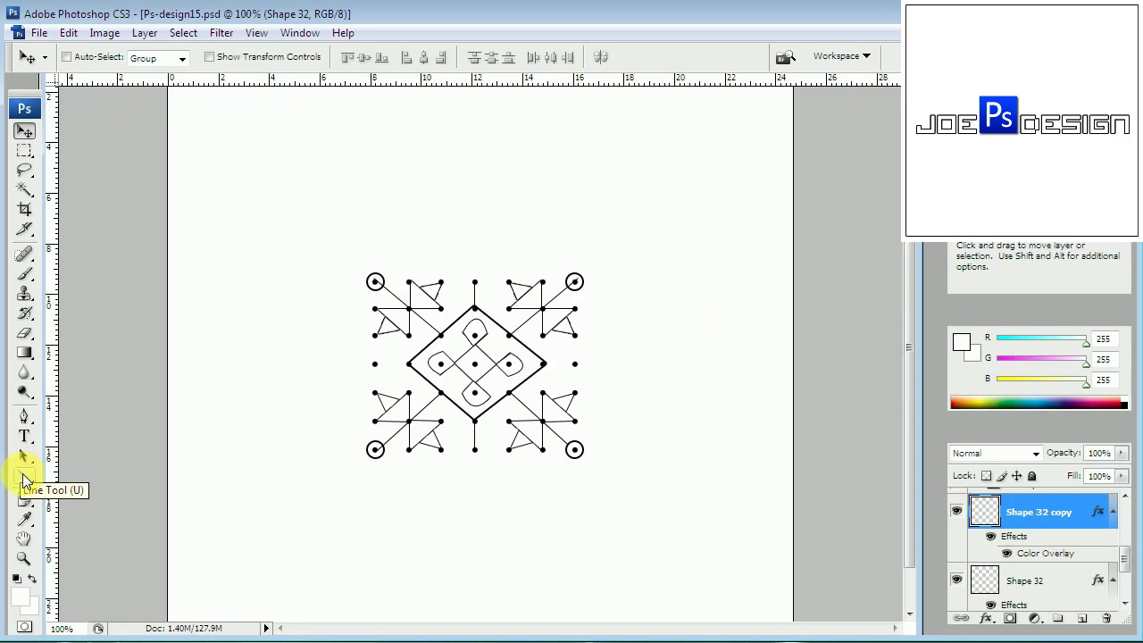
# Step: Draw a horizontal line from the left-middle dot to the diamond's left point and rasterize it
pyautogui.click(25, 478)
pyautogui.moveTo(375, 363); pyautogui.dragTo(408, 364)
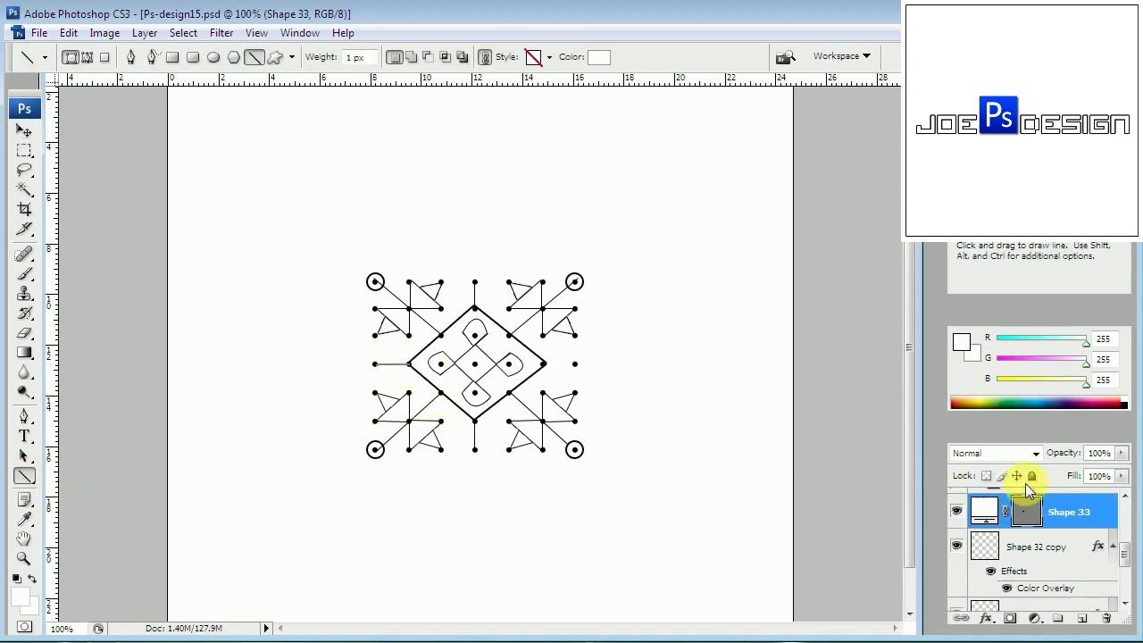
pyautogui.rightClick(1070, 518)
pyautogui.click(1085, 246)
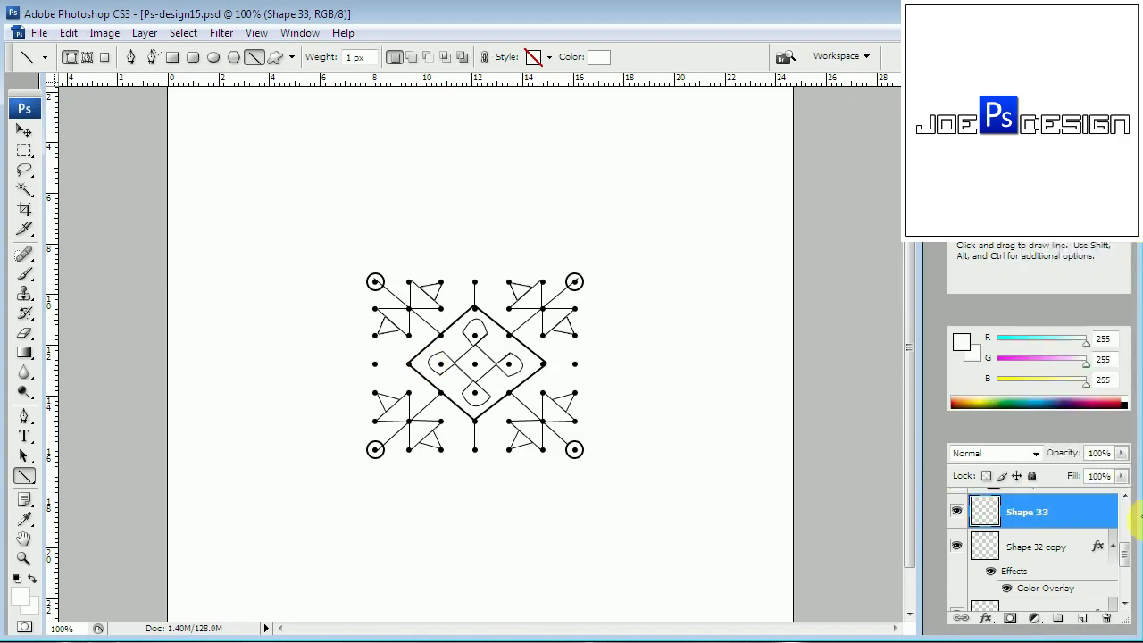
# Step: Colour the new Shape 33 line black (000) with a colour overlay
pyautogui.click(985, 618)
pyautogui.click(1016, 544)
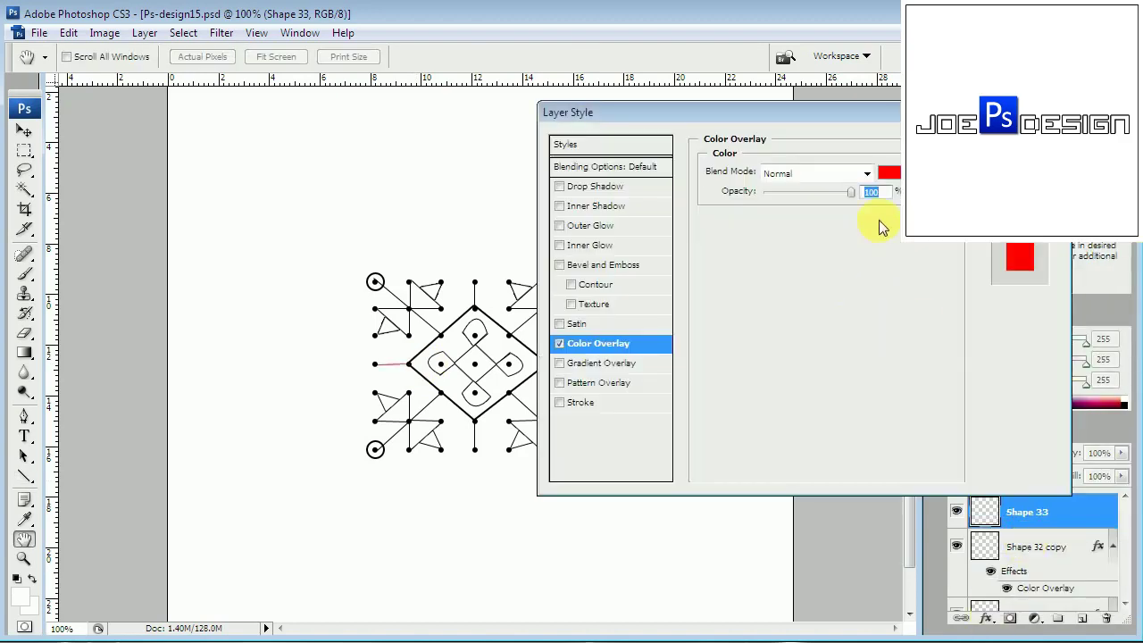
pyautogui.click(889, 173)
pyautogui.click(785, 561)
pyautogui.press('BackSpace')
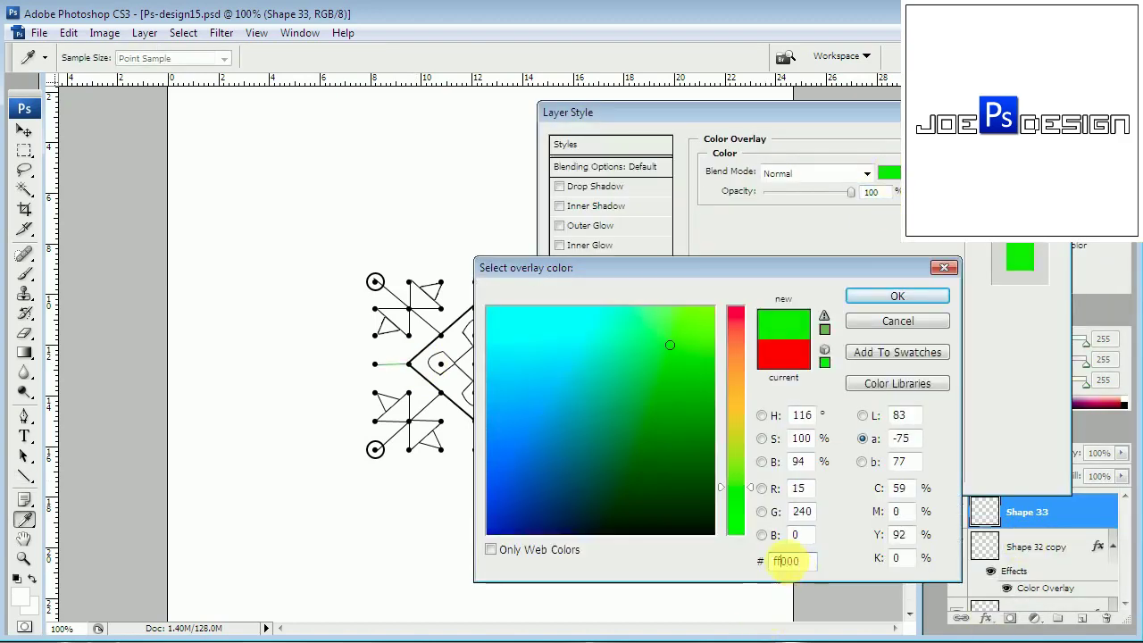
pyautogui.press('BackSpace')
pyautogui.press('BackSpace')
pyautogui.write('000')
pyautogui.click(897, 296)
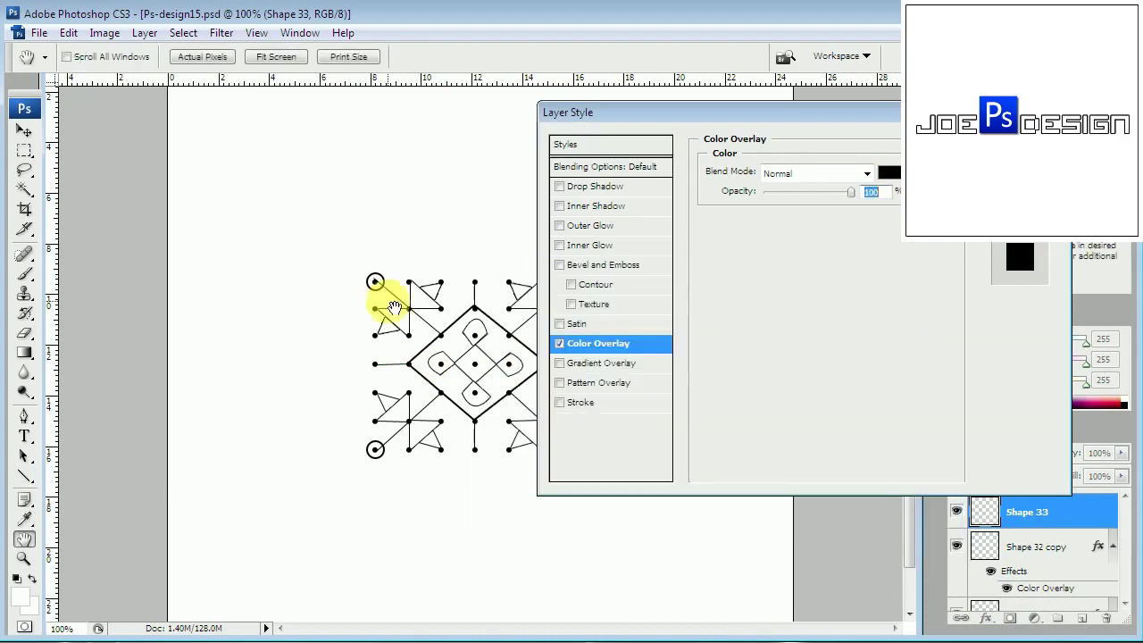
pyautogui.press('Return')
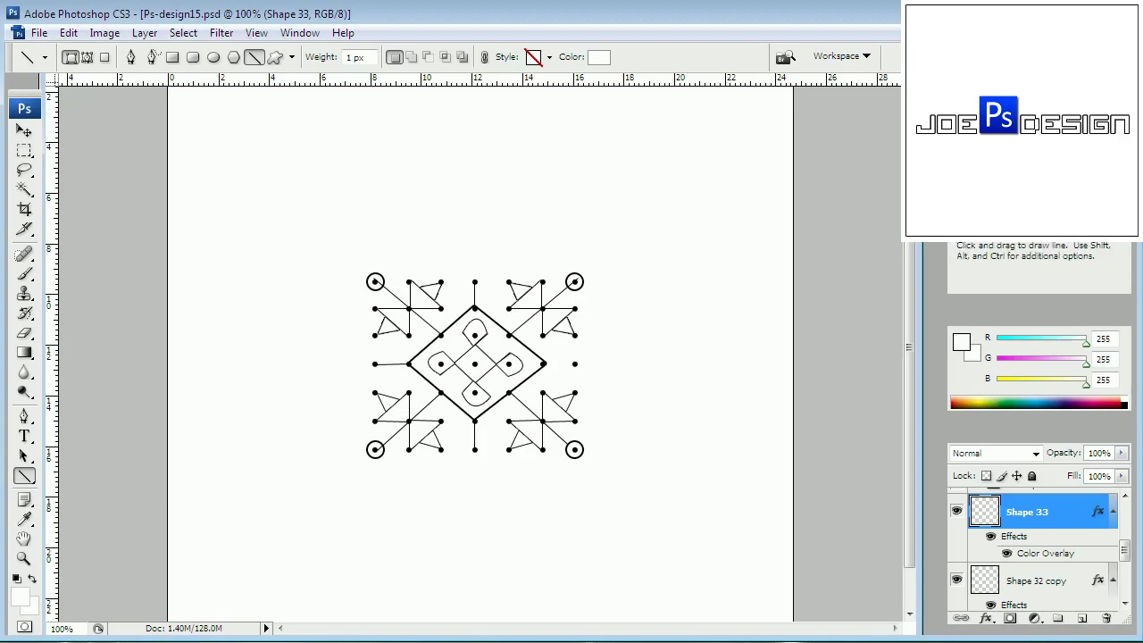
pyautogui.click(24, 132)
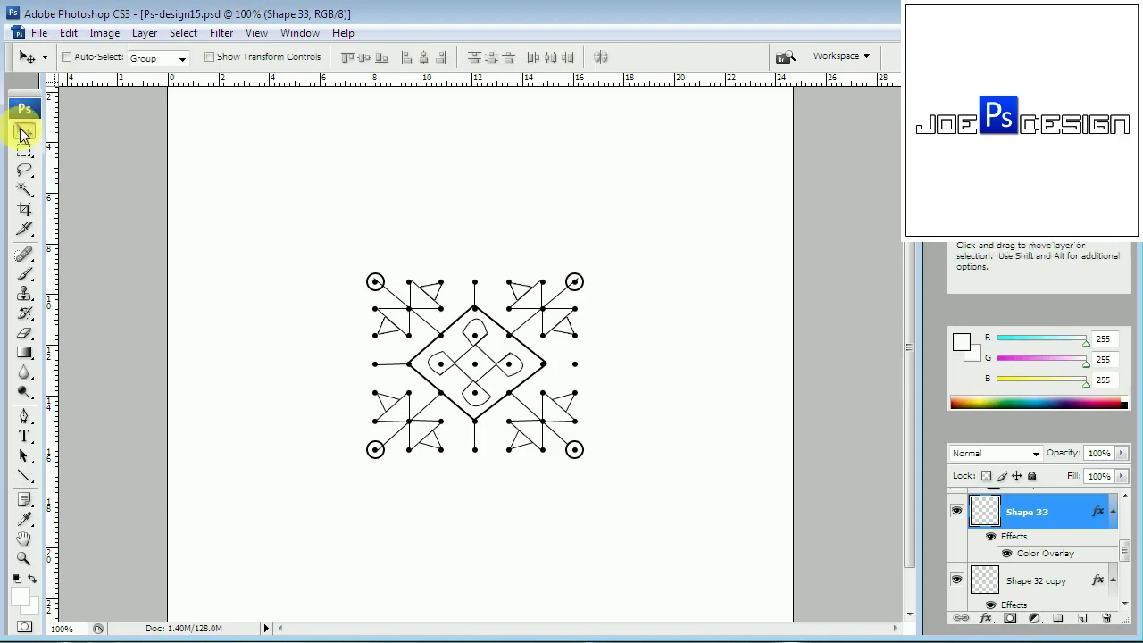
# Step: Alt-drag a copy of Shape 33 so it joins the diamond's right point to the right-middle dot
pyautogui.keyDown('alt'); pyautogui.click(817, 183); pyautogui.keyUp('alt')
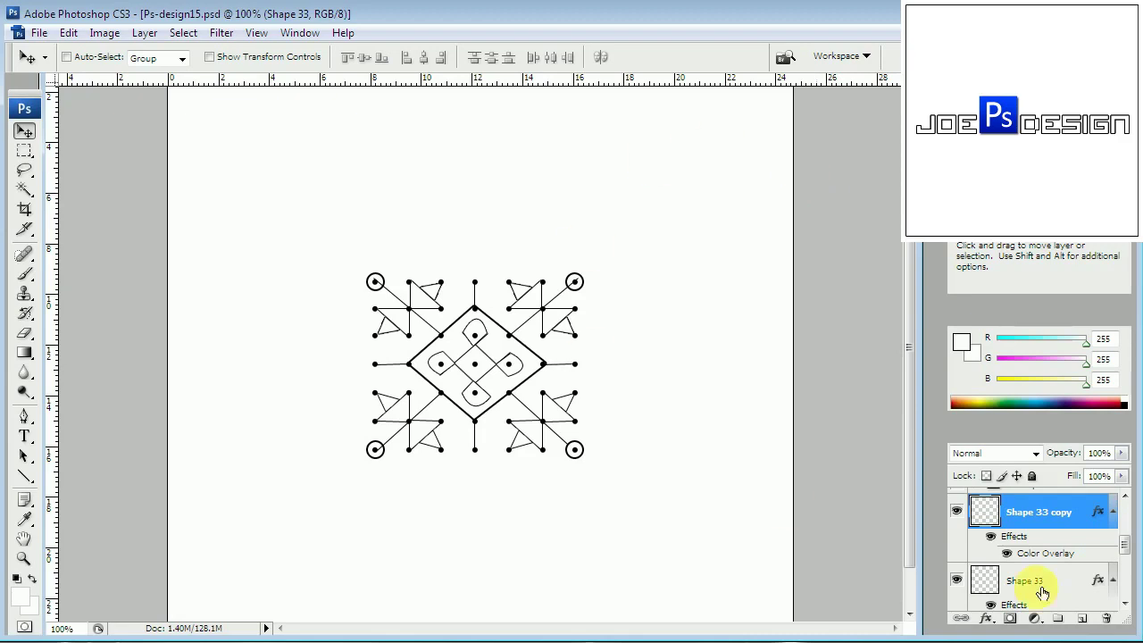
pyautogui.click(1123, 496)
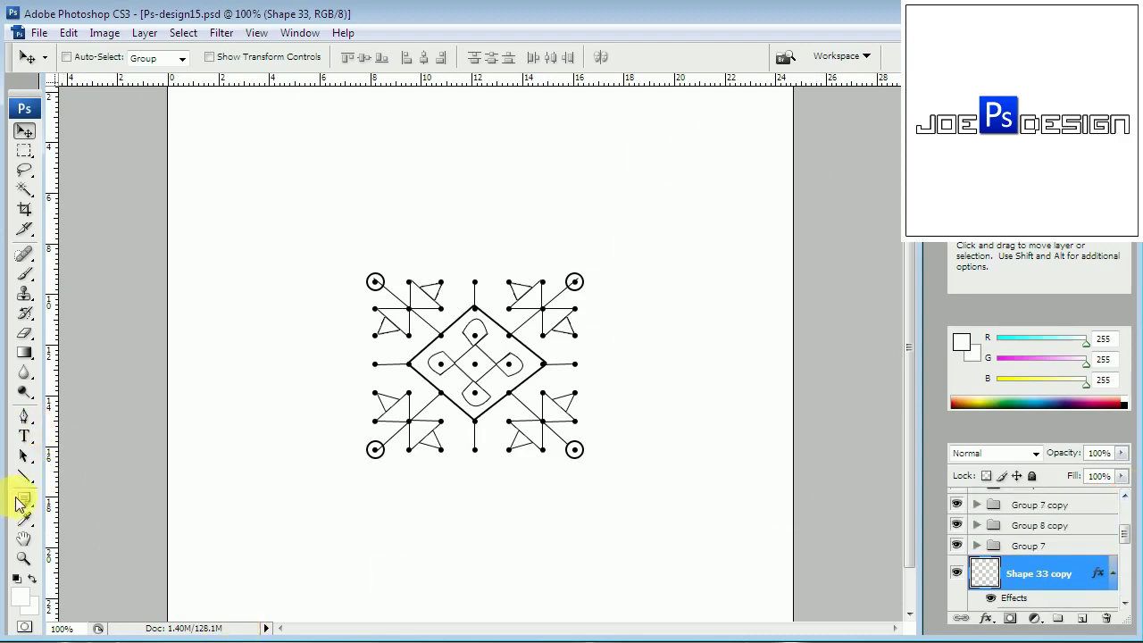
pyautogui.click(25, 475)
pyautogui.click(98, 507)
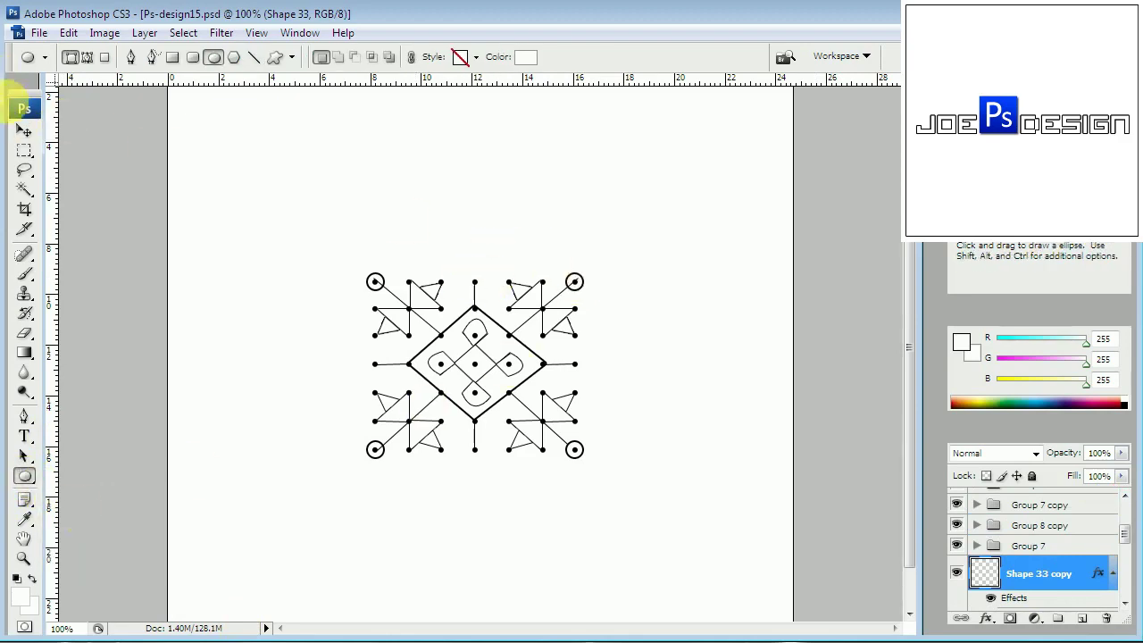
pyautogui.click(25, 131)
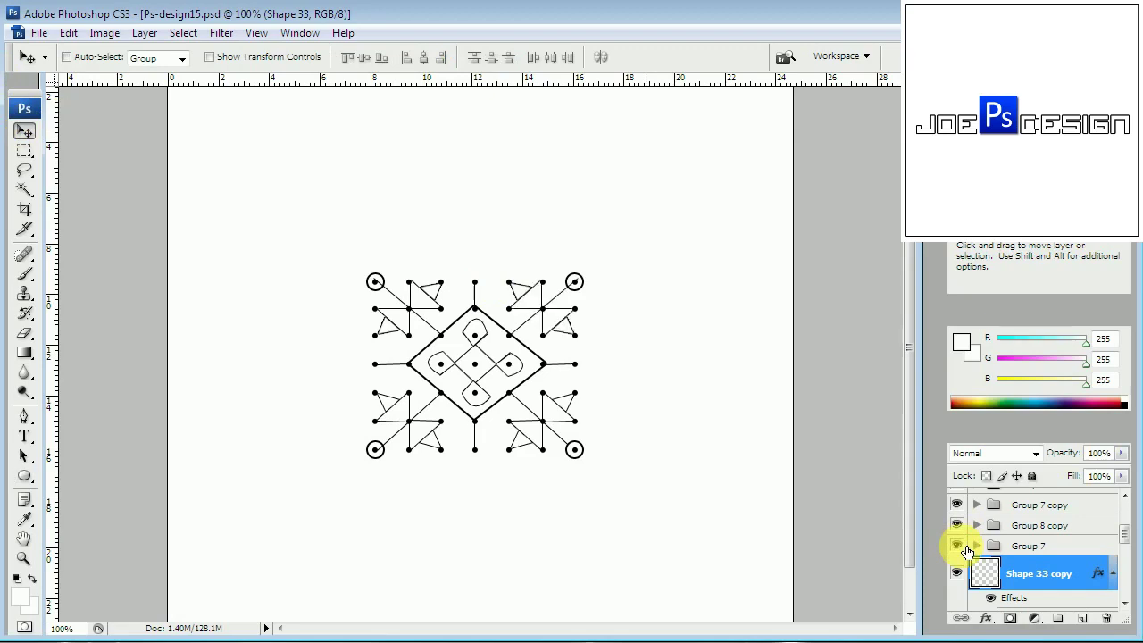
pyautogui.click(1125, 496)
# Step: Reorder the Layers panel so Group 9 sits below Group 8
pyautogui.click(1124, 603)
pyautogui.click(1124, 604)
pyautogui.click(1124, 603)
pyautogui.click(957, 574)
pyautogui.click(957, 553)
pyautogui.moveTo(1019, 559); pyautogui.dragTo(1016, 587)
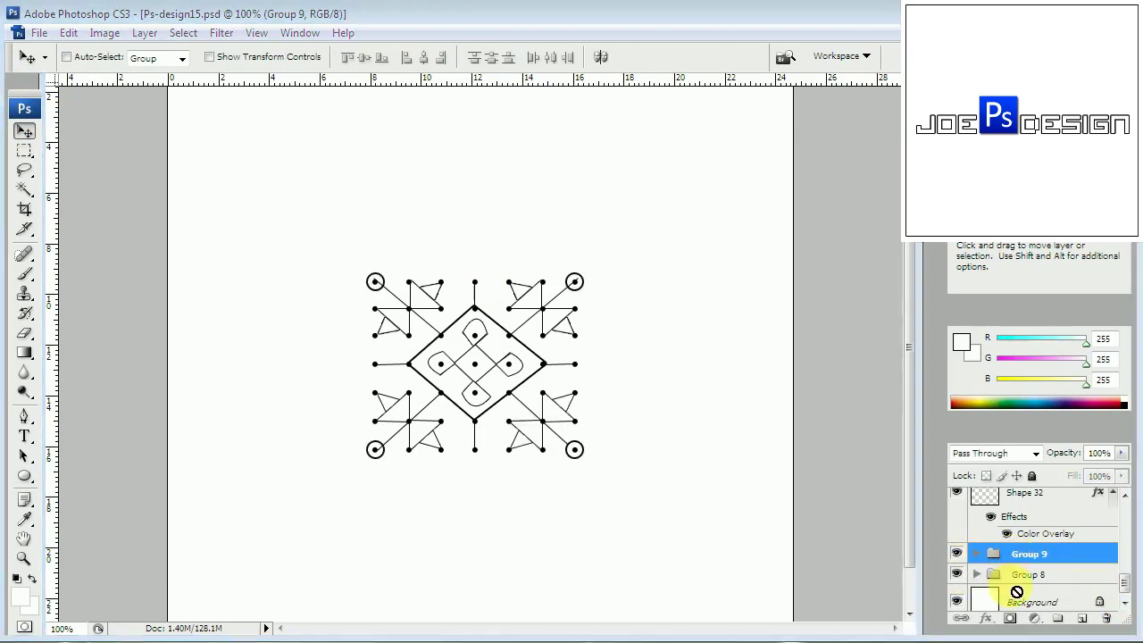
# Step: Duplicate the corner circle from Group 9 onto the right-middle and left-middle dots
pyautogui.click(977, 575)
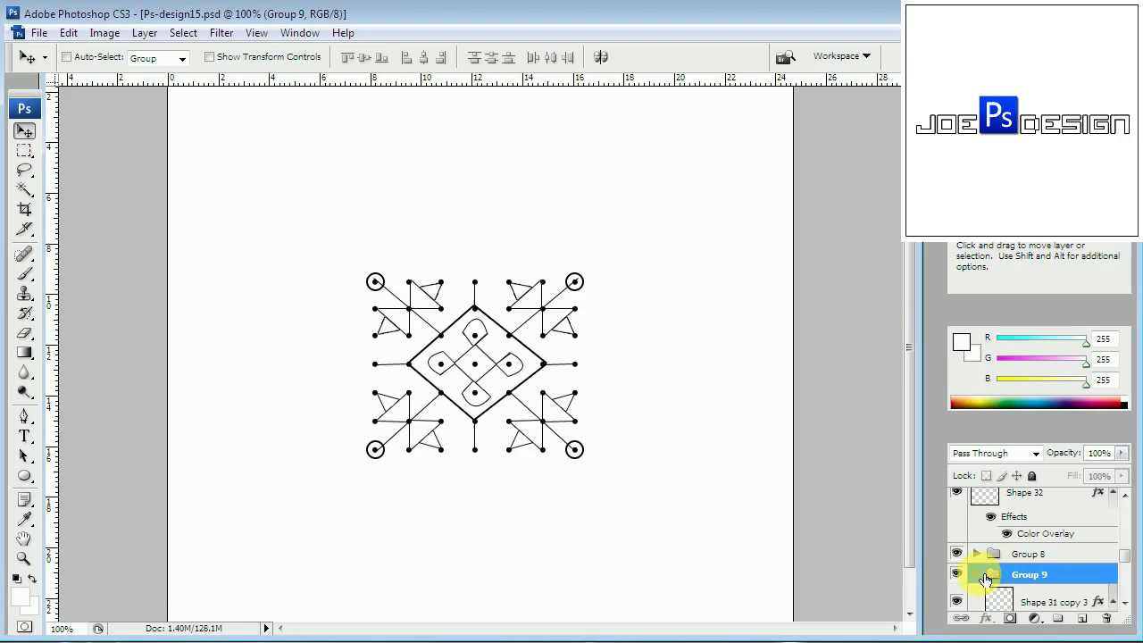
pyautogui.click(986, 602)
pyautogui.hotkey('shift', 'Up')
pyautogui.hotkey('shift', 'Up')
pyautogui.hotkey('shift', 'Up')
pyautogui.hotkey('shift', 'Up')
pyautogui.hotkey('shift', 'Up')
pyautogui.hotkey('shift', 'Up')
pyautogui.hotkey('shift', 'Up')
pyautogui.hotkey('shift', 'Up')
pyautogui.press('Up')
pyautogui.press('Up')
pyautogui.press('Up')
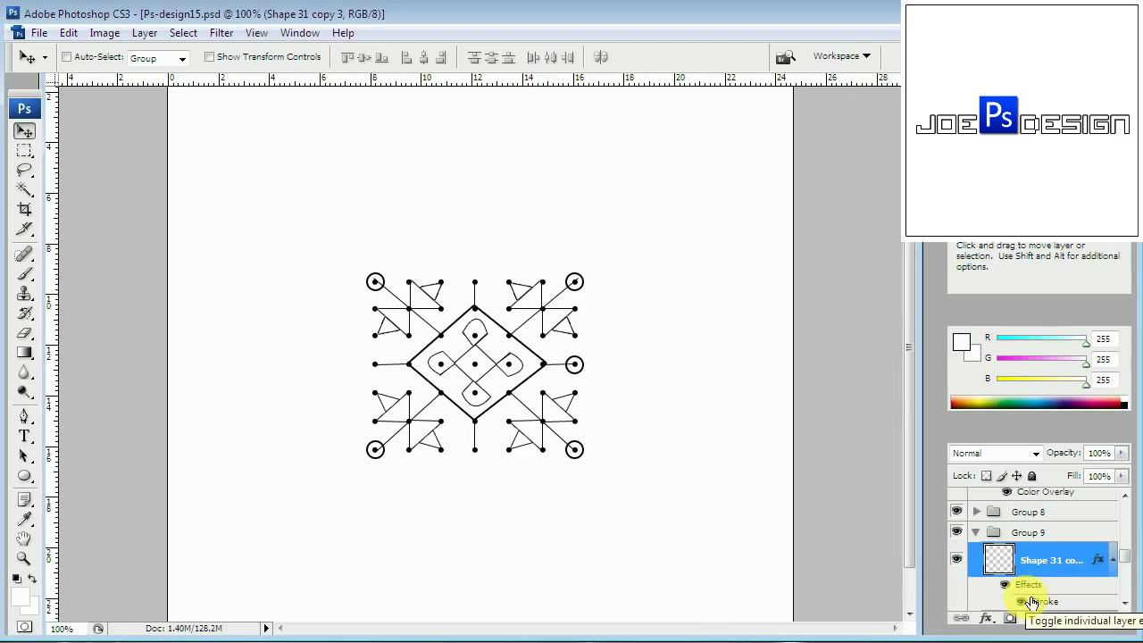
pyautogui.press('shift')
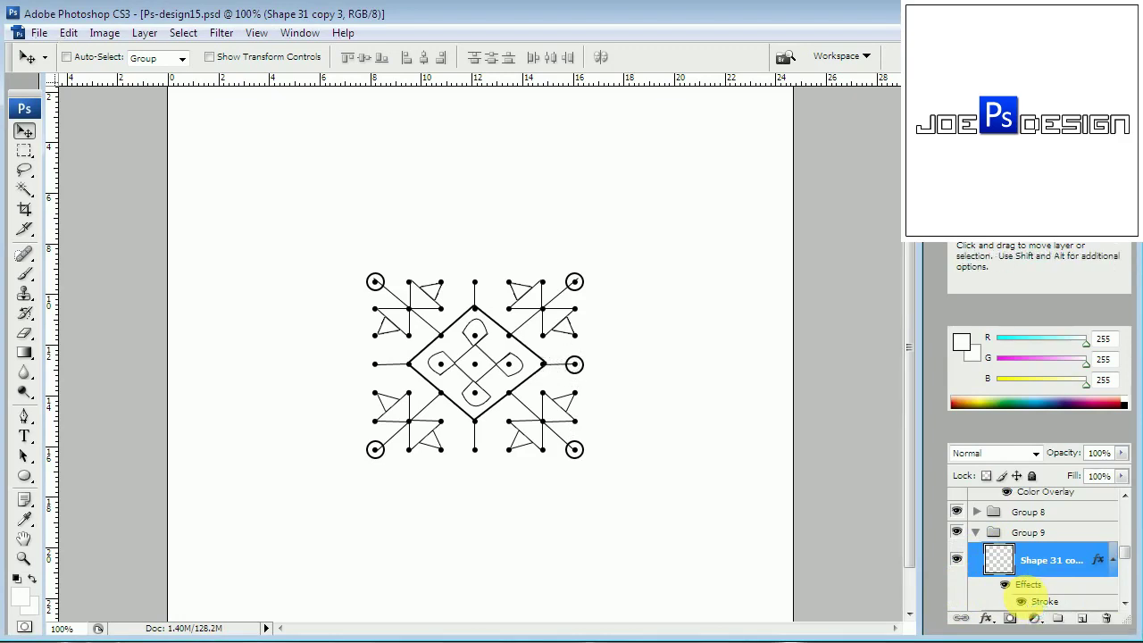
pyautogui.hotkey('shift', 'Left')
pyautogui.hotkey('shift', 'Left')
pyautogui.hotkey('shift', 'Left')
pyautogui.hotkey('shift', 'Left')
pyautogui.press('Left')
pyautogui.press('Left')
pyautogui.press('Left')
# Step: Nudge another circle copy up and across onto the top-centre dot
pyautogui.hotkey('shift', 'Up')
pyautogui.hotkey('shift', 'Up')
pyautogui.hotkey('shift', 'Up')
pyautogui.hotkey('shift', 'Up')
pyautogui.hotkey('shift', 'Up')
pyautogui.hotkey('shift', 'Up')
pyautogui.hotkey('shift', 'Up')
pyautogui.hotkey('shift', 'Right')
pyautogui.hotkey('shift', 'Right')
pyautogui.hotkey('shift', 'Right')
pyautogui.hotkey('shift', 'Right')
pyautogui.hotkey('shift', 'Right')
pyautogui.hotkey('shift', 'Right')
pyautogui.hotkey('shift', 'Right')
pyautogui.hotkey('shift', 'Right')
pyautogui.hotkey('shift', 'Right')
pyautogui.hotkey('shift', 'Right')
pyautogui.press('Right')
pyautogui.press('Right')
pyautogui.press('Right')
pyautogui.press('Right')
pyautogui.press('Right')
pyautogui.hotkey('shift', 'Up')
pyautogui.press('Up')
pyautogui.hotkey('shift', 'Up')
pyautogui.press('Up')
pyautogui.press('Up')
pyautogui.press('Up')
pyautogui.press('Up')
pyautogui.press('Right')
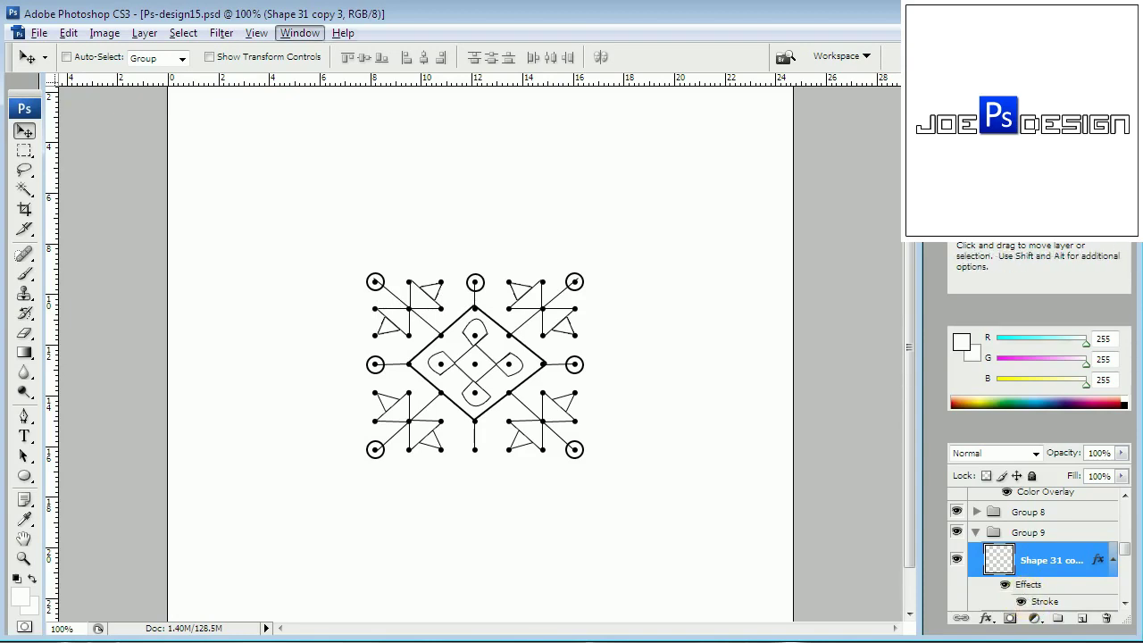
# Step: Align the top-centre circle and place a final copy on the bottom-centre dot
pyautogui.click(24, 152)
pyautogui.press('Left')
pyautogui.press('Down')
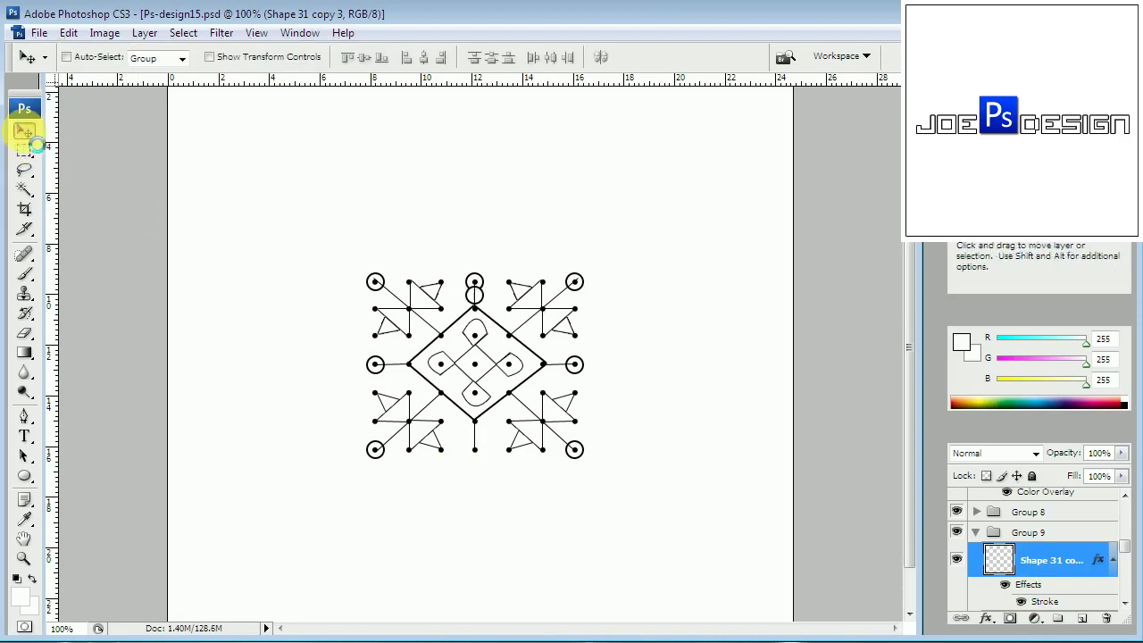
pyautogui.hotkey('shift', 'Down')
pyautogui.hotkey('shift', 'Down')
pyautogui.hotkey('shift', 'Down')
pyautogui.hotkey('shift', 'Down')
pyautogui.hotkey('shift', 'Down')
pyautogui.click(857, 542)
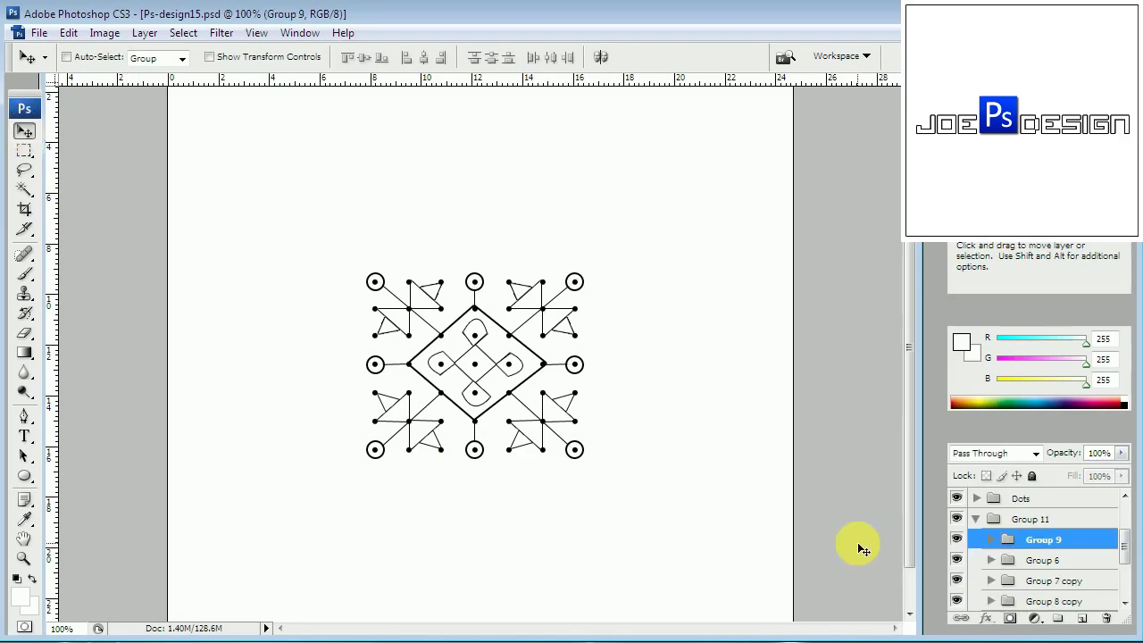